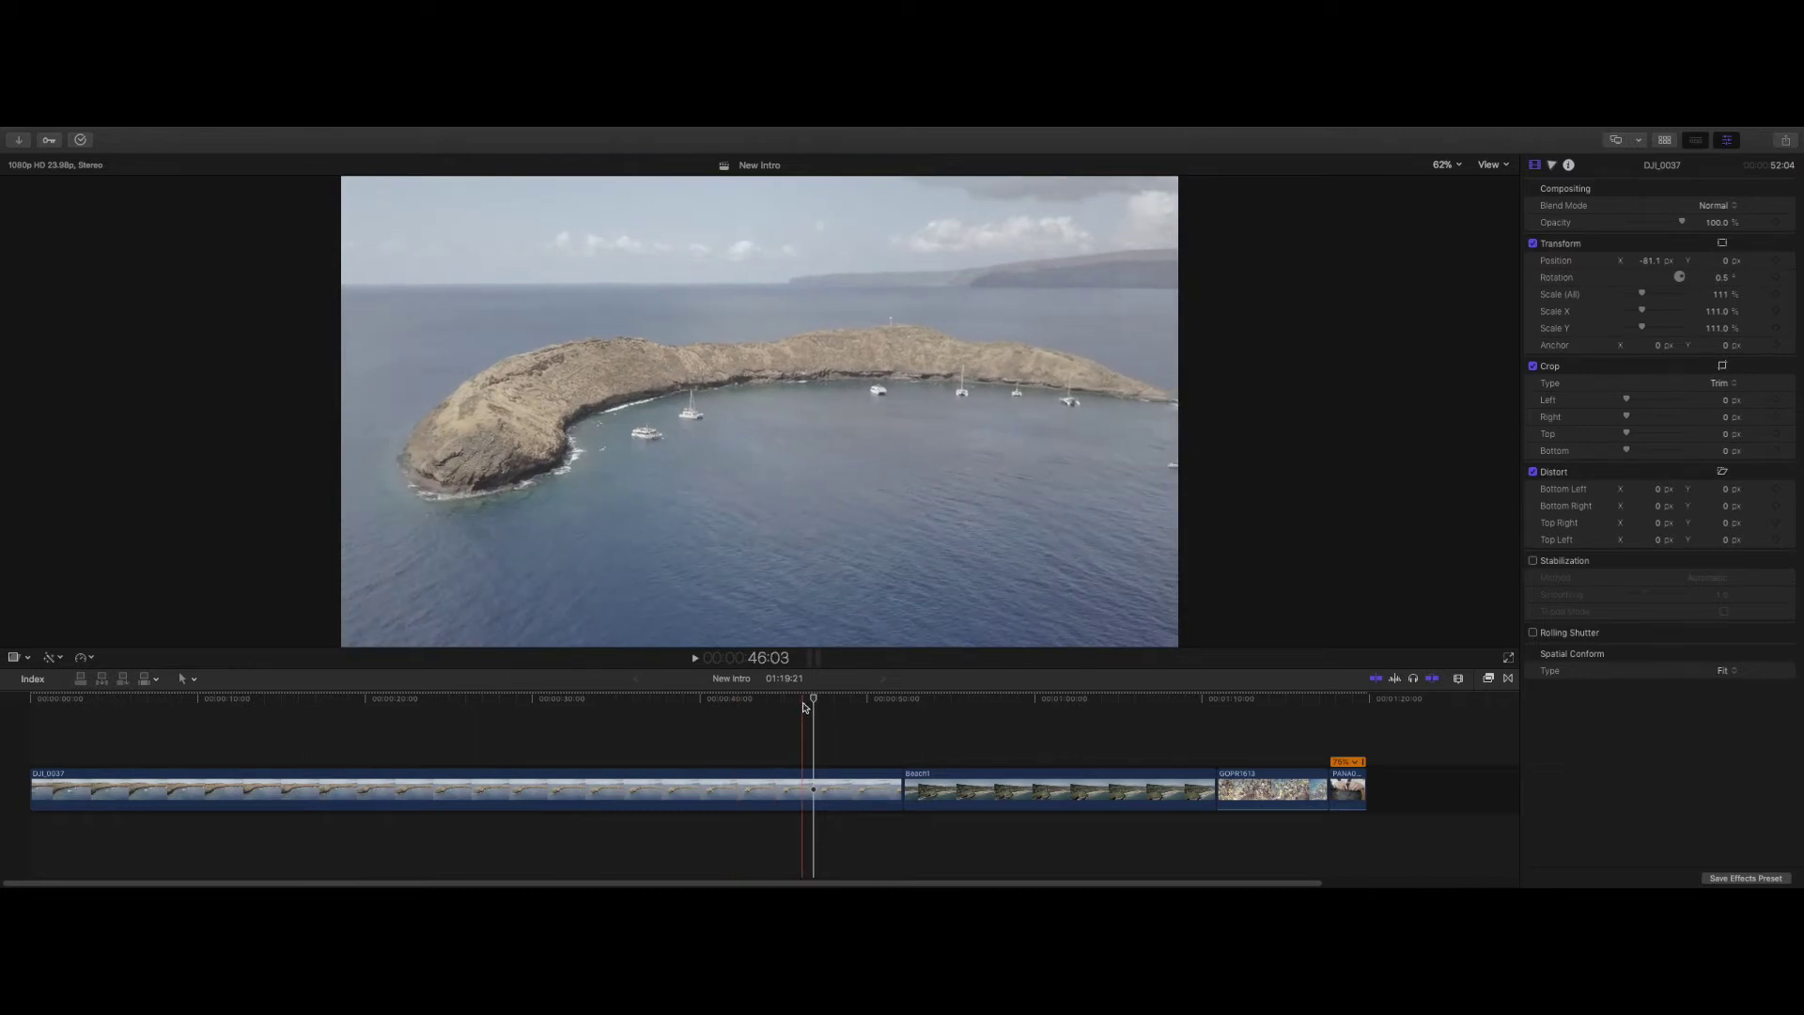
# - Show the RGB Parade, Vectorscope and Luma video scopes beside the viewer
pyautogui.press('super+7')
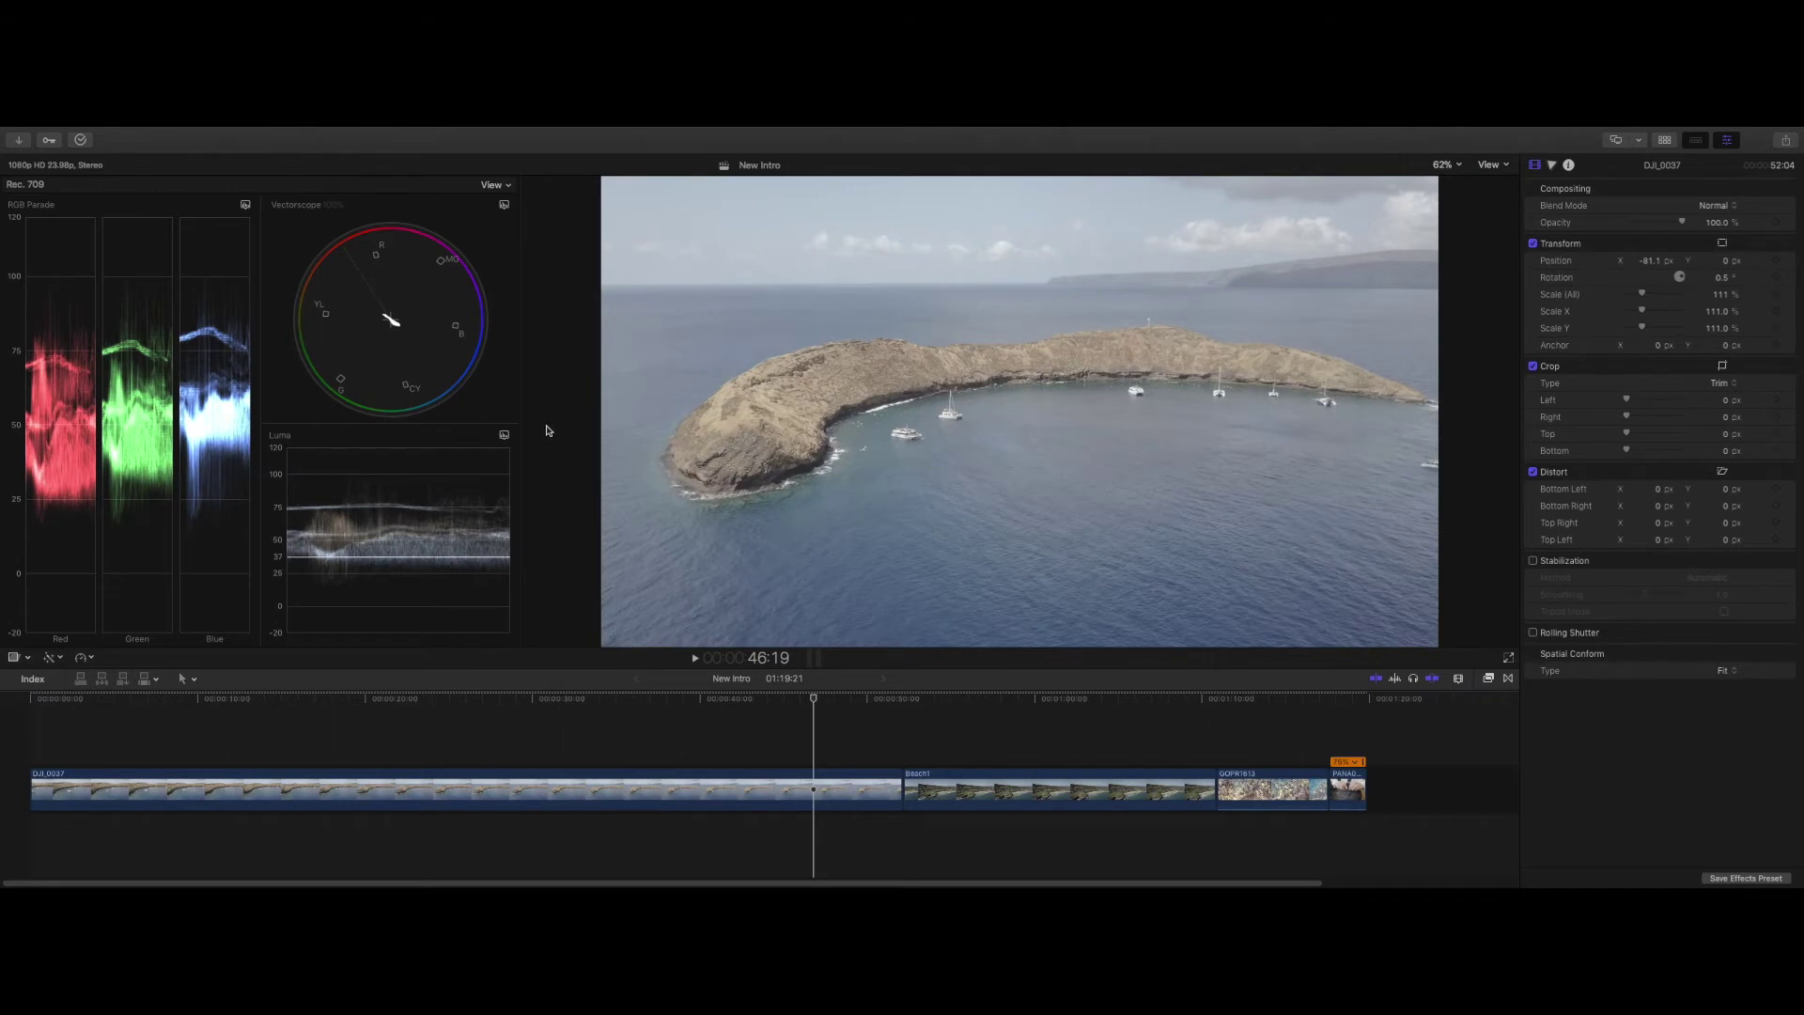
pyautogui.click(1489, 166)
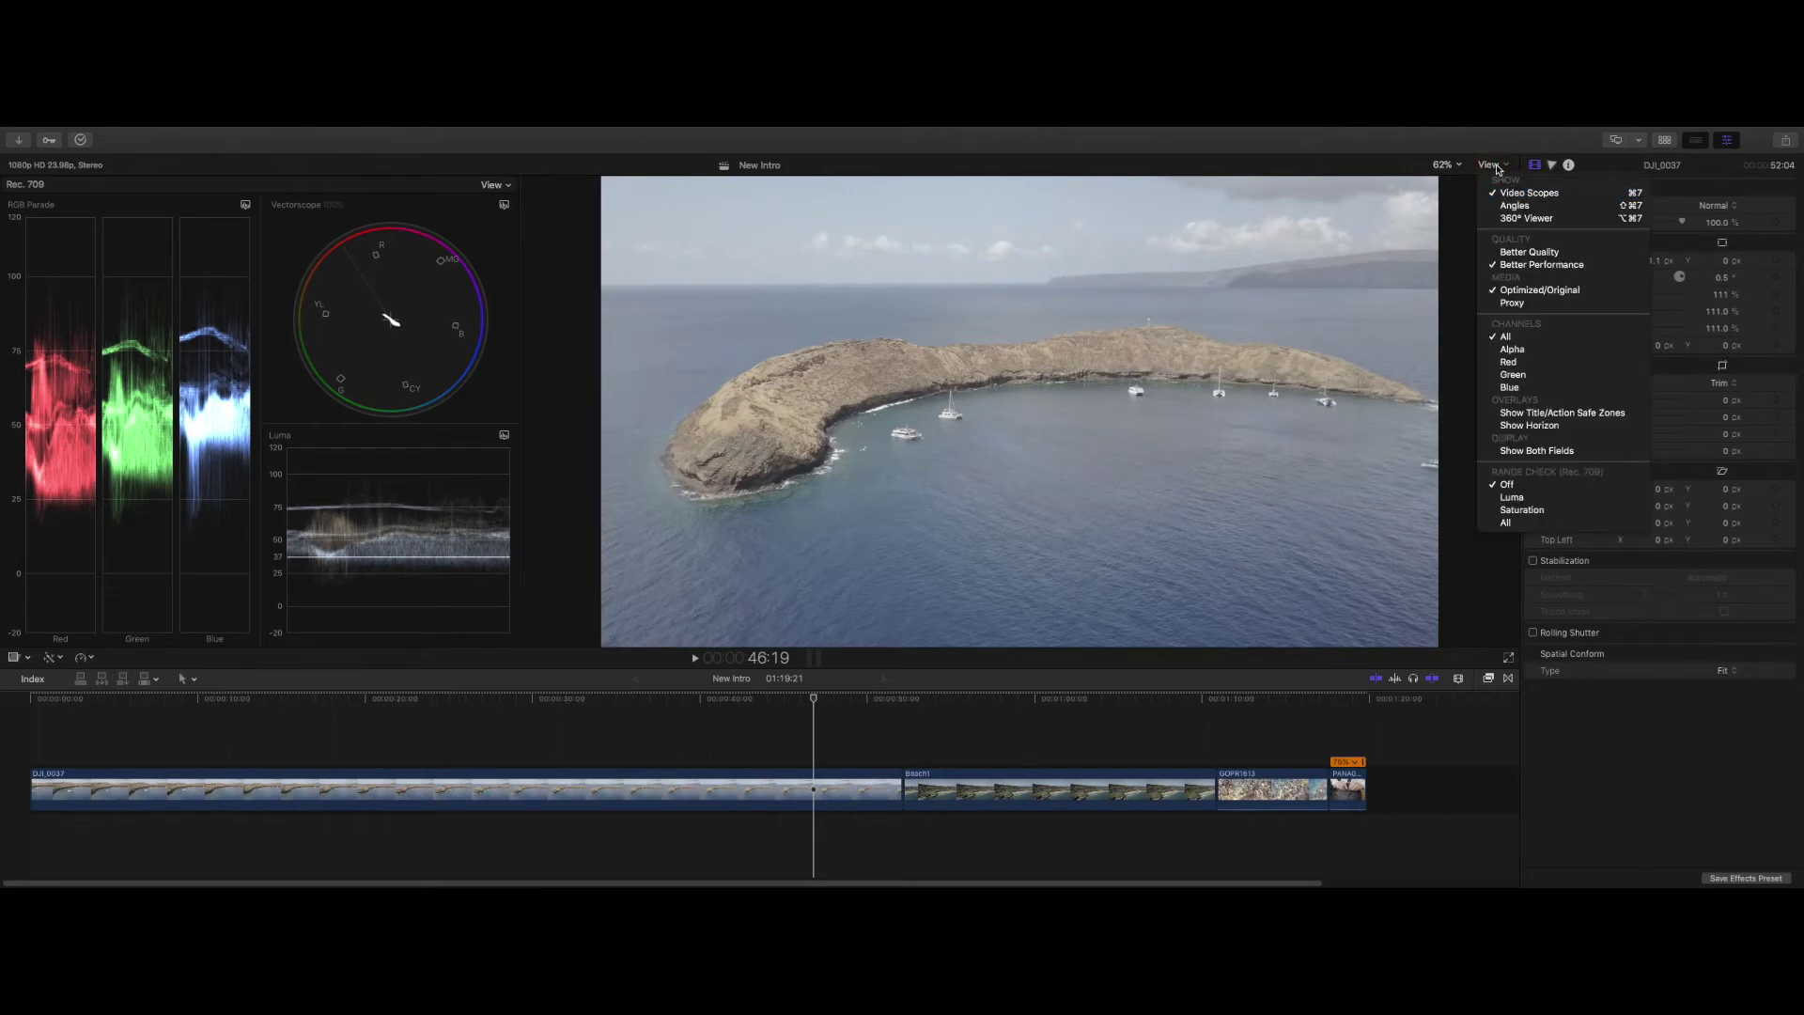
pyautogui.click(1491, 165)
pyautogui.click(1491, 166)
pyautogui.click(1493, 167)
pyautogui.press('super+7')
pyautogui.press('super+7')
pyautogui.press('super+7')
pyautogui.press('super+7')
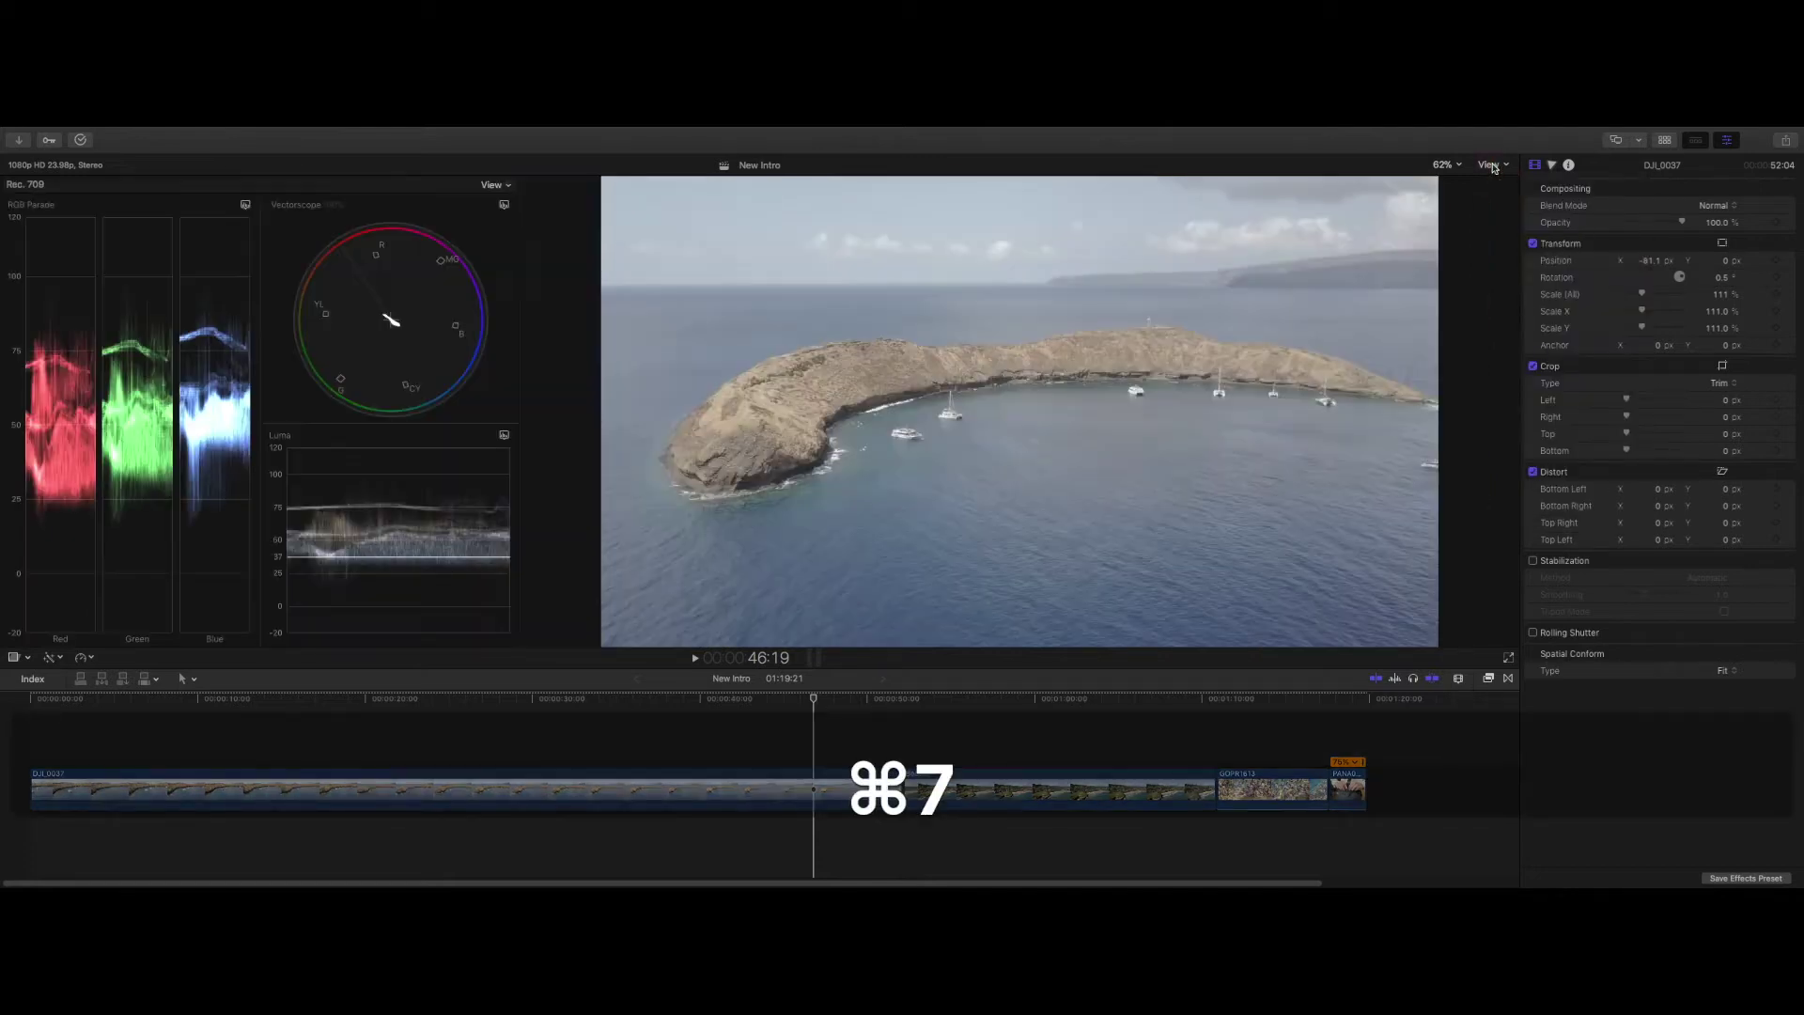
pyautogui.press('super+7')
pyautogui.press('super+7')
pyautogui.click(1491, 166)
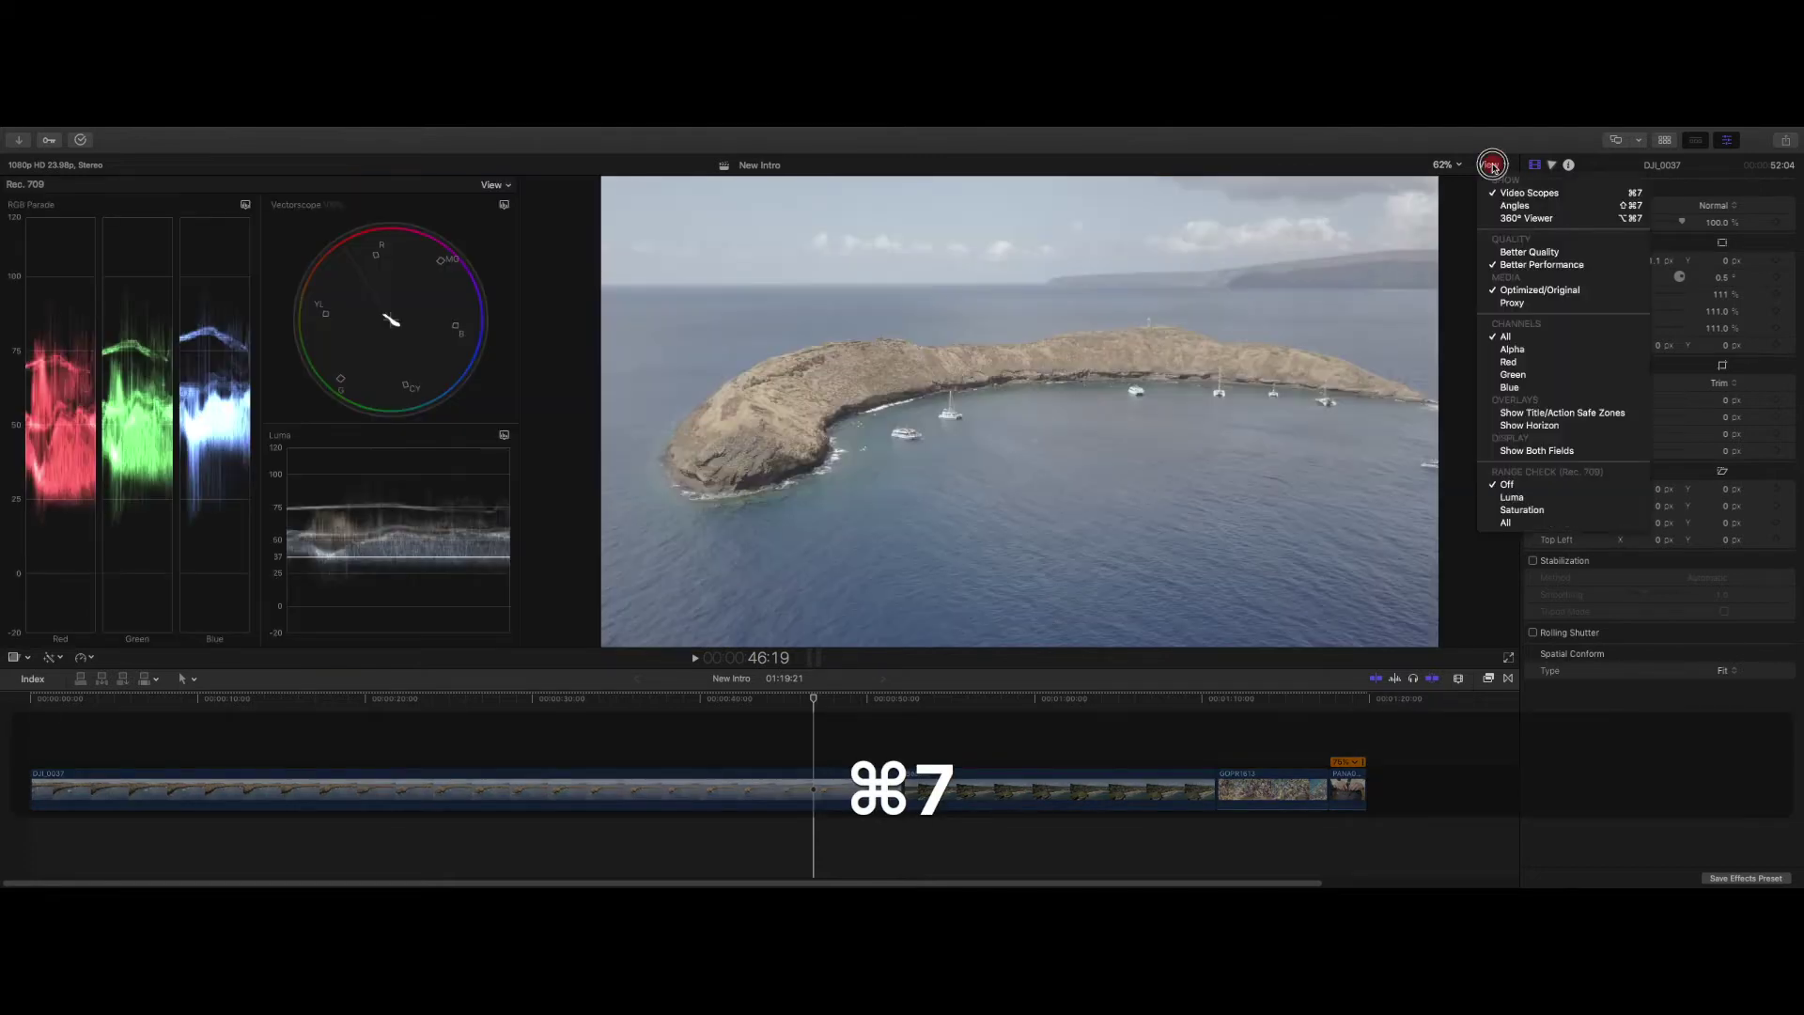
pyautogui.click(1491, 165)
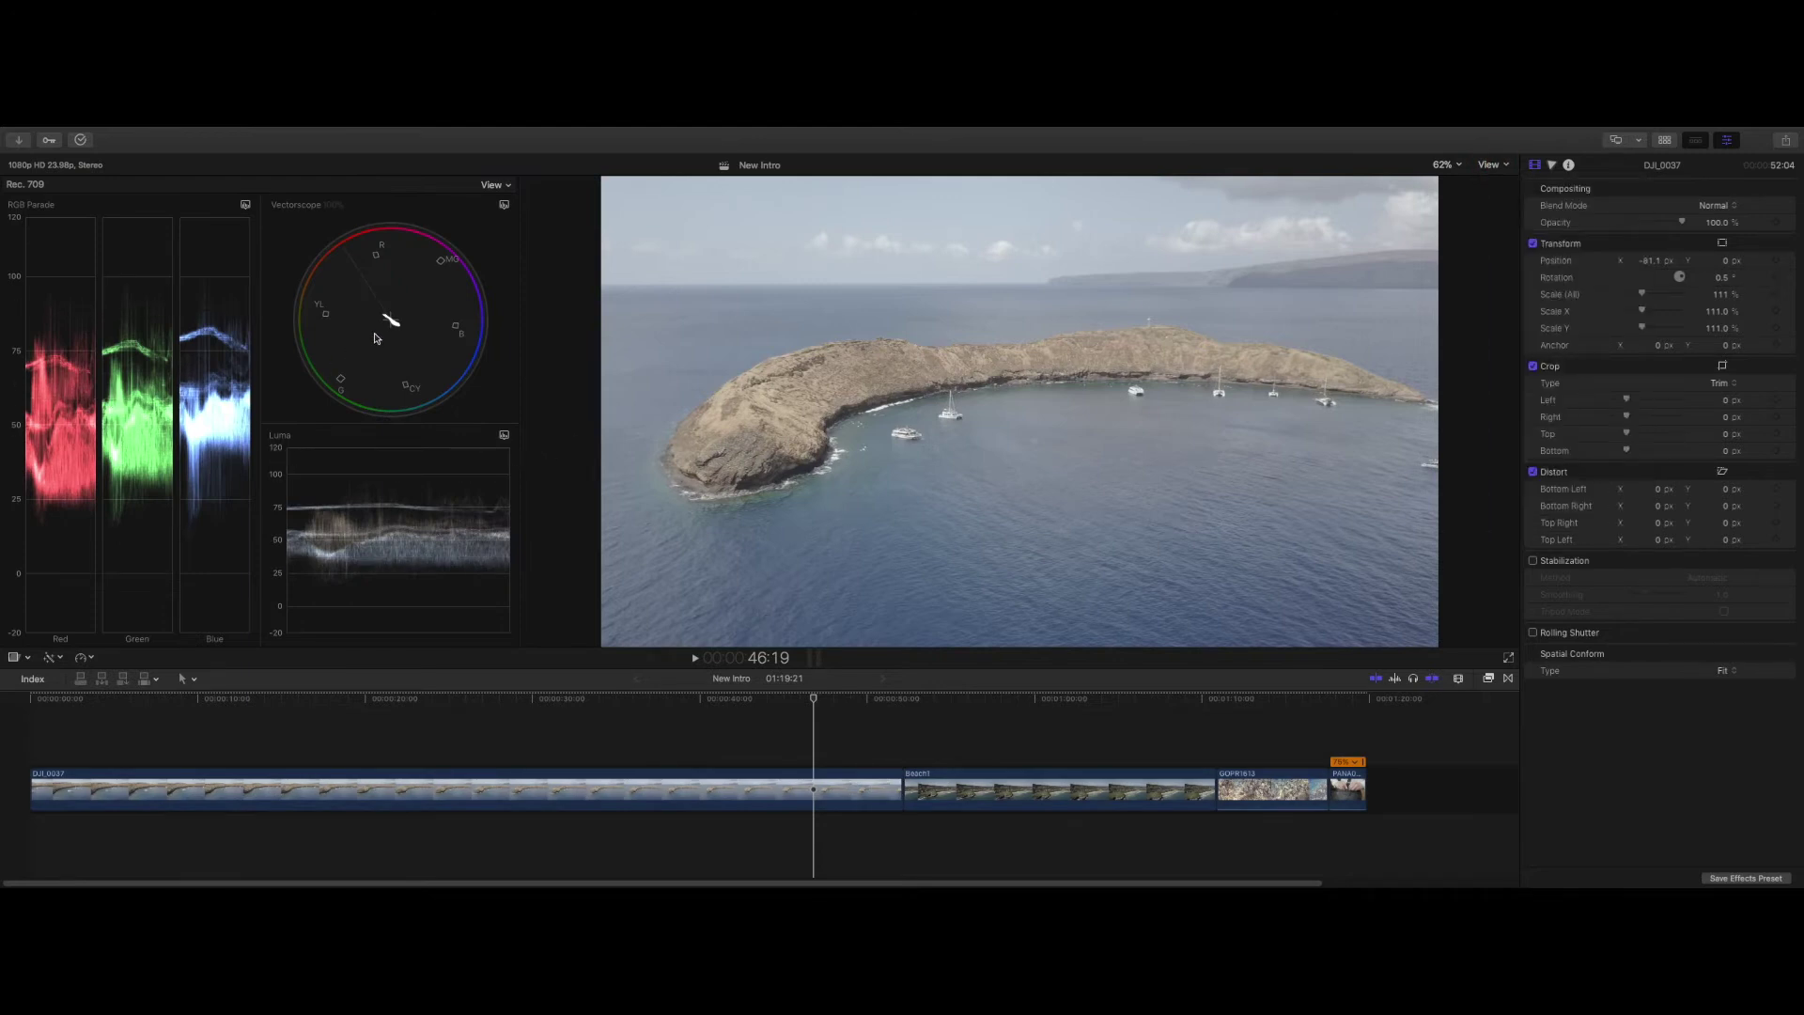
pyautogui.press('c')
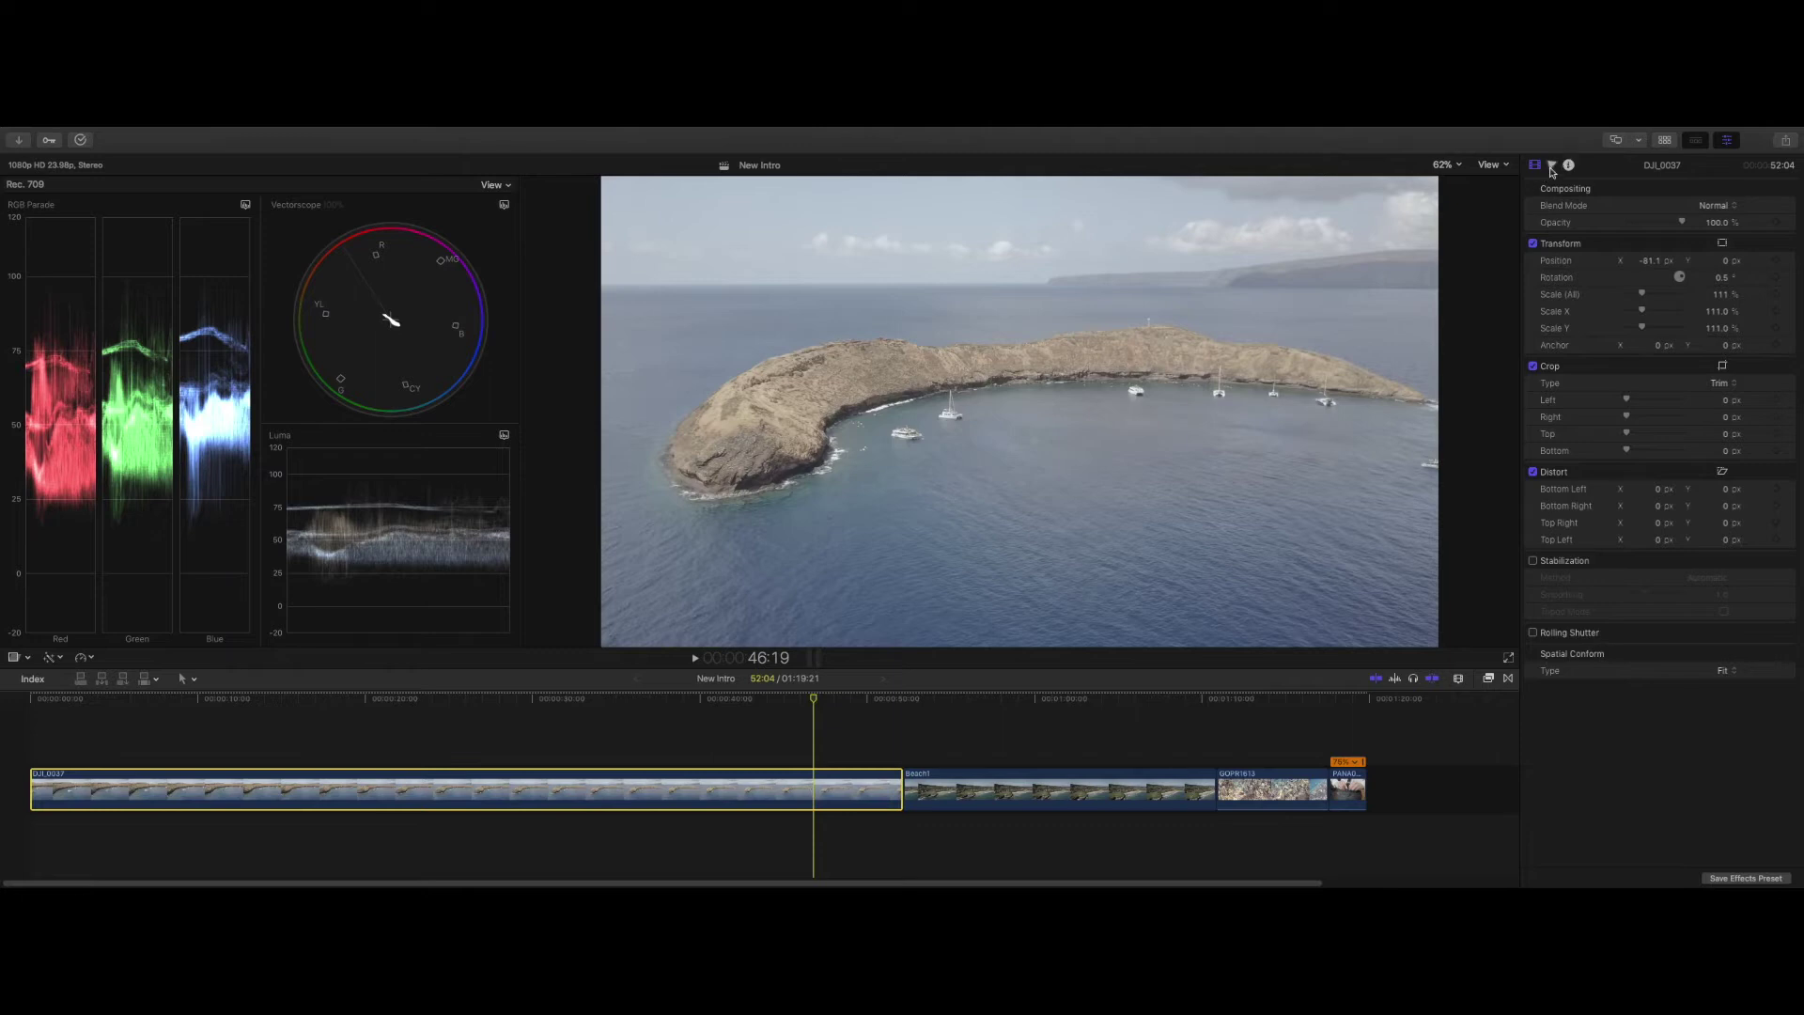
# - Add Color Curves to DJI_0037, moving the luma black point right and white point left
pyautogui.press('super+6')
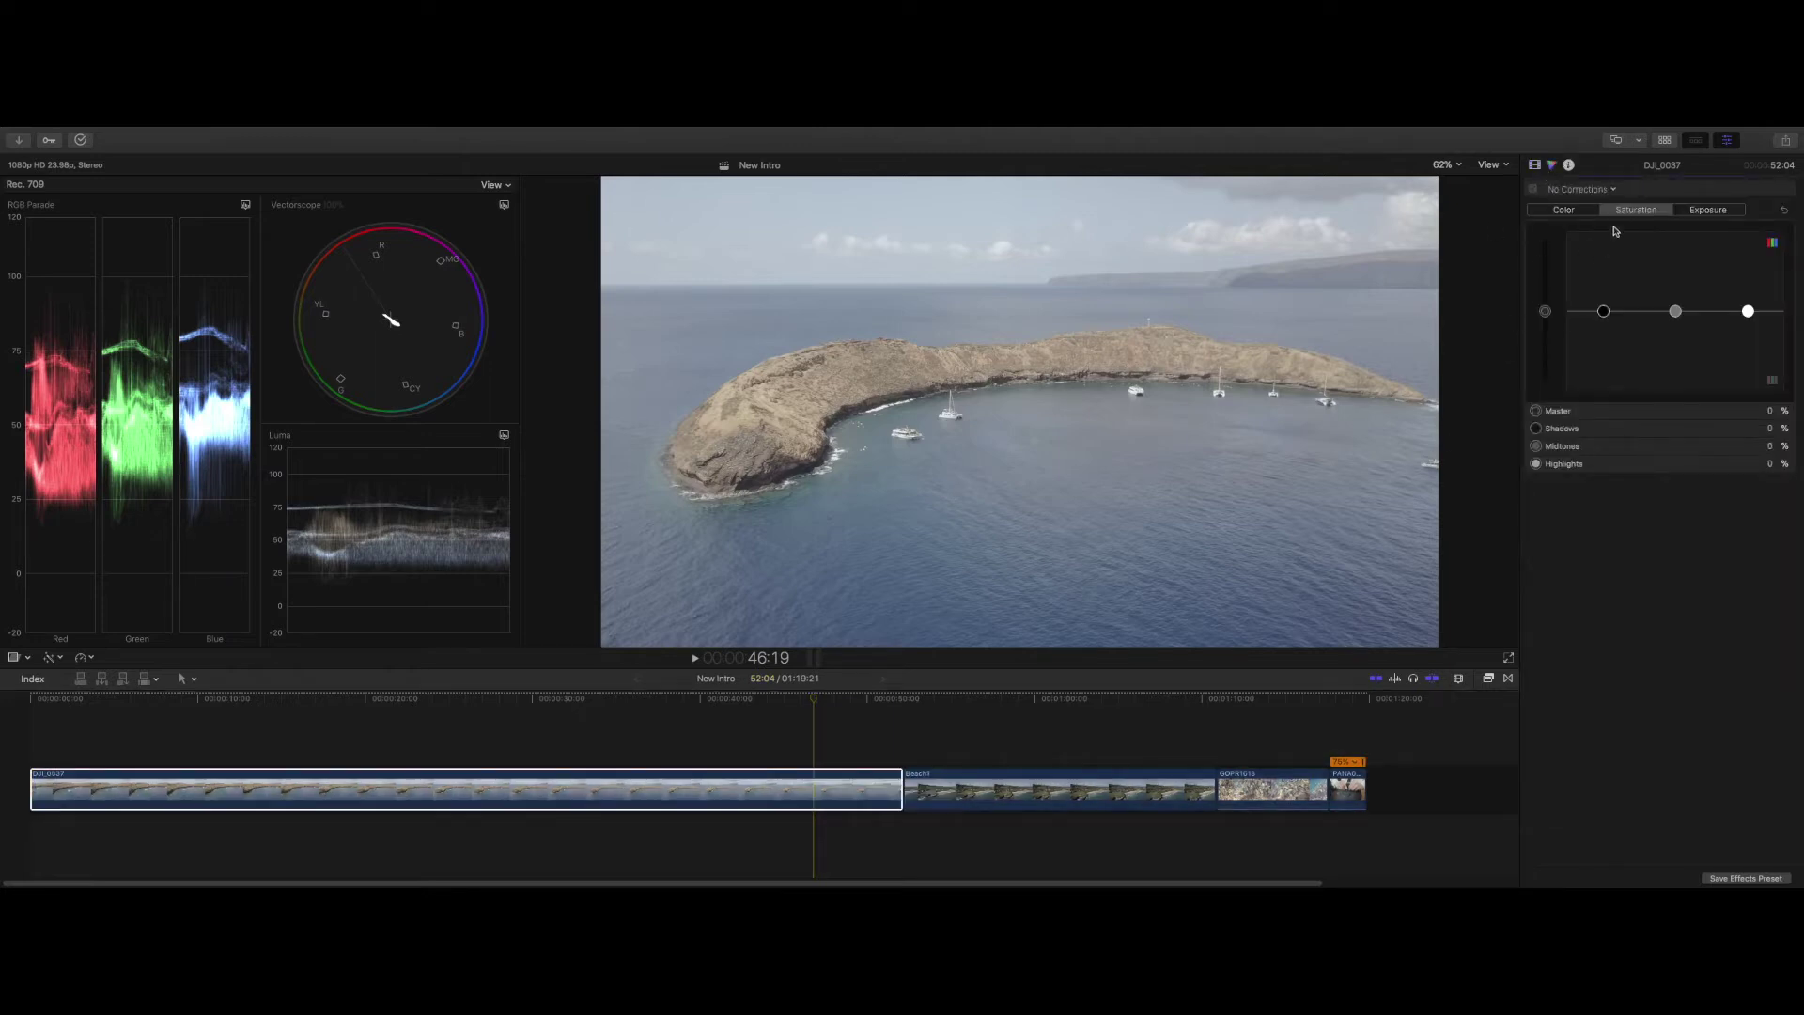
pyautogui.click(1597, 191)
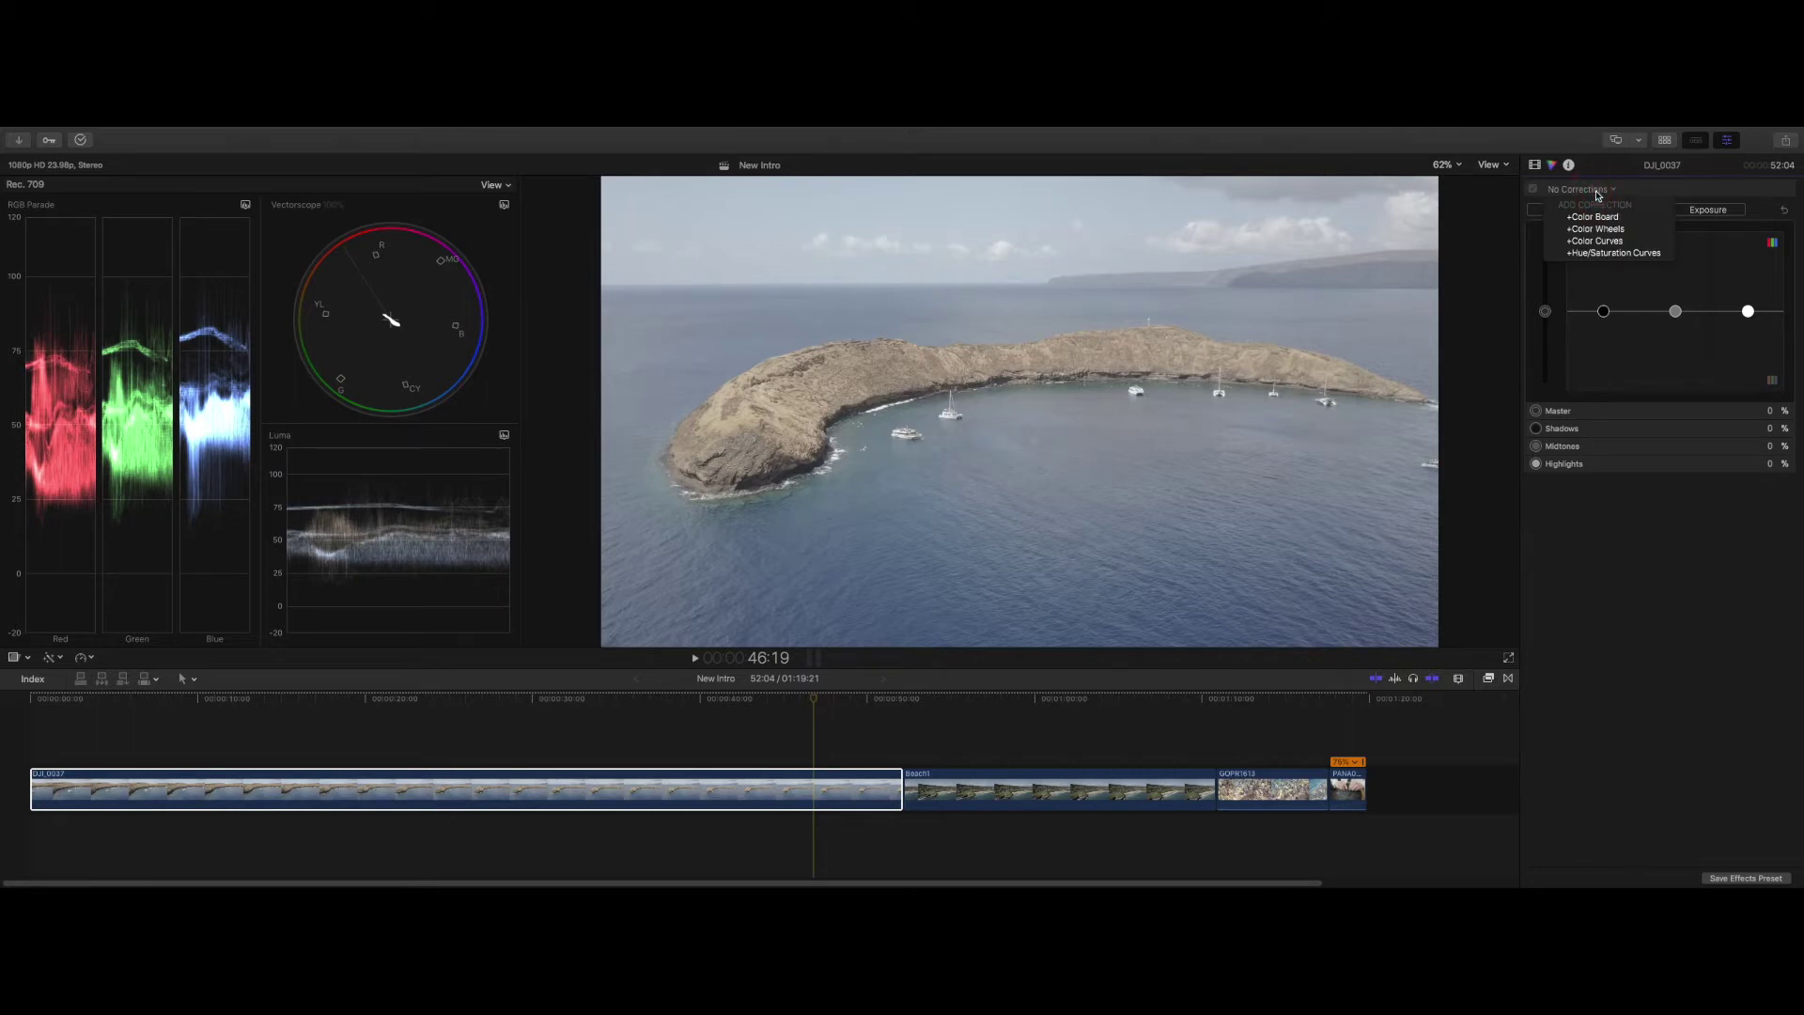
pyautogui.click(1608, 242)
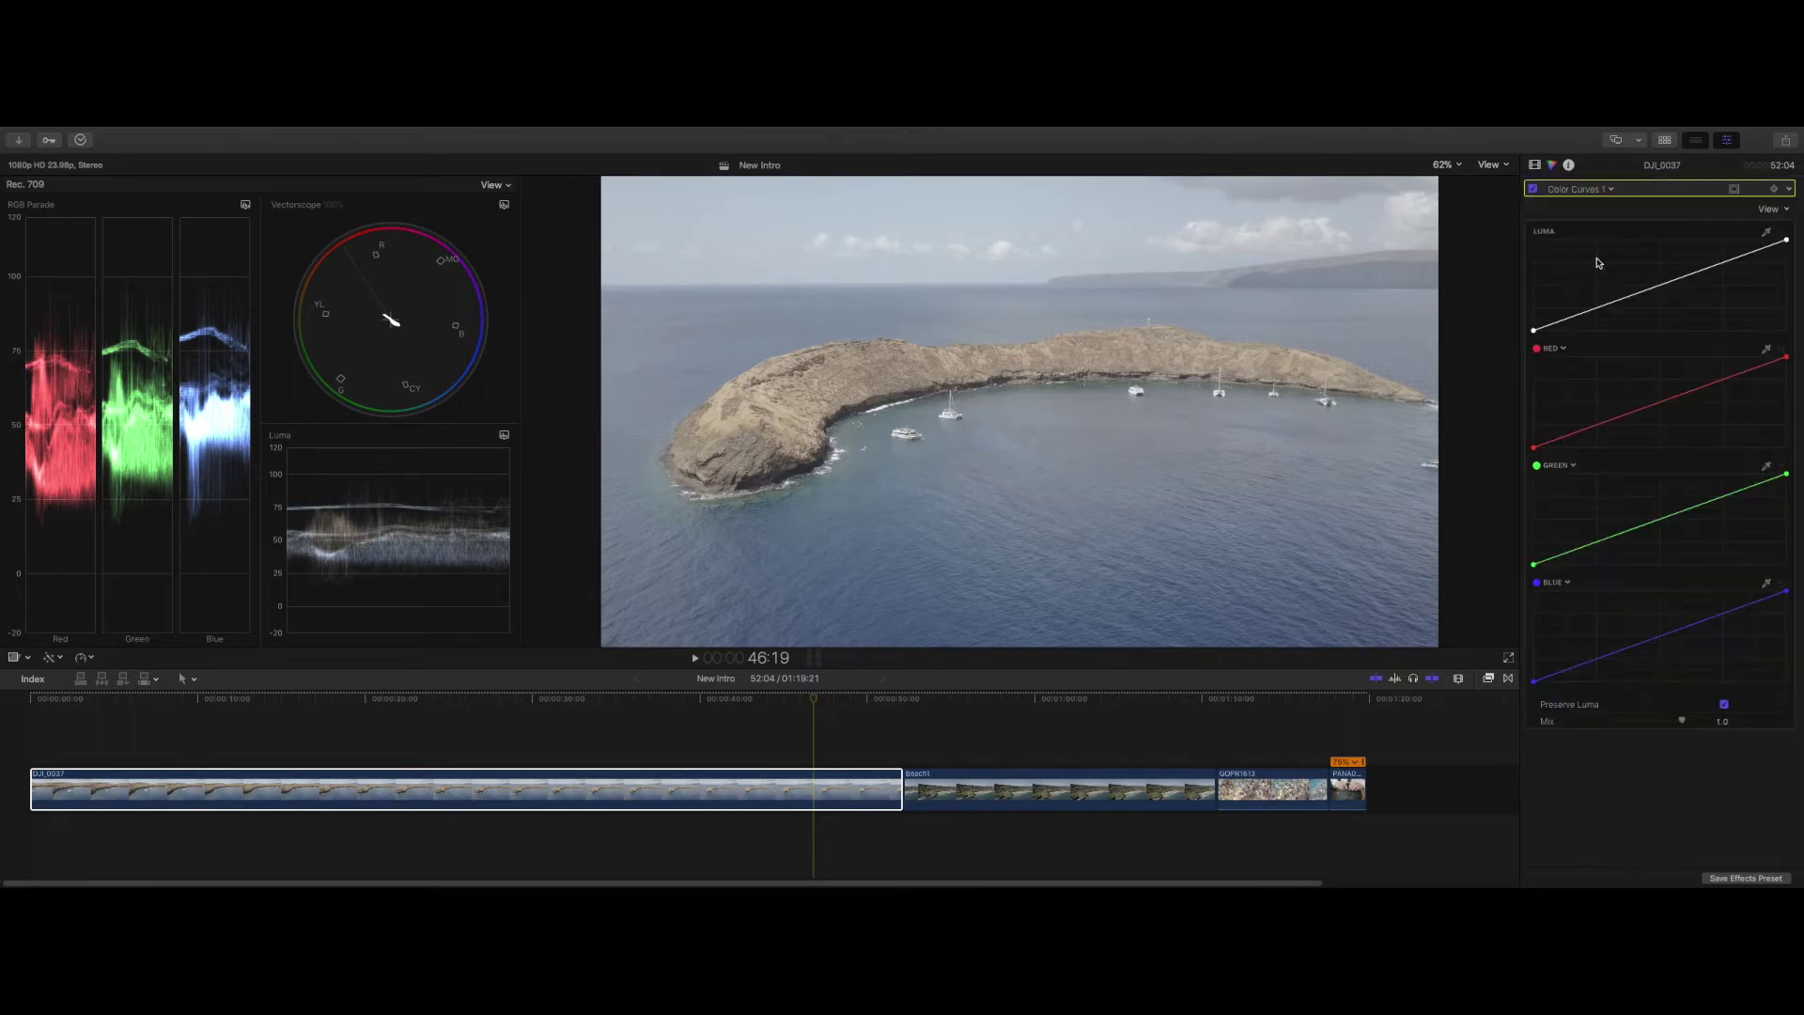
pyautogui.moveTo(1535, 329); pyautogui.dragTo(1582, 334)
pyautogui.moveTo(1787, 242); pyautogui.dragTo(1752, 242)
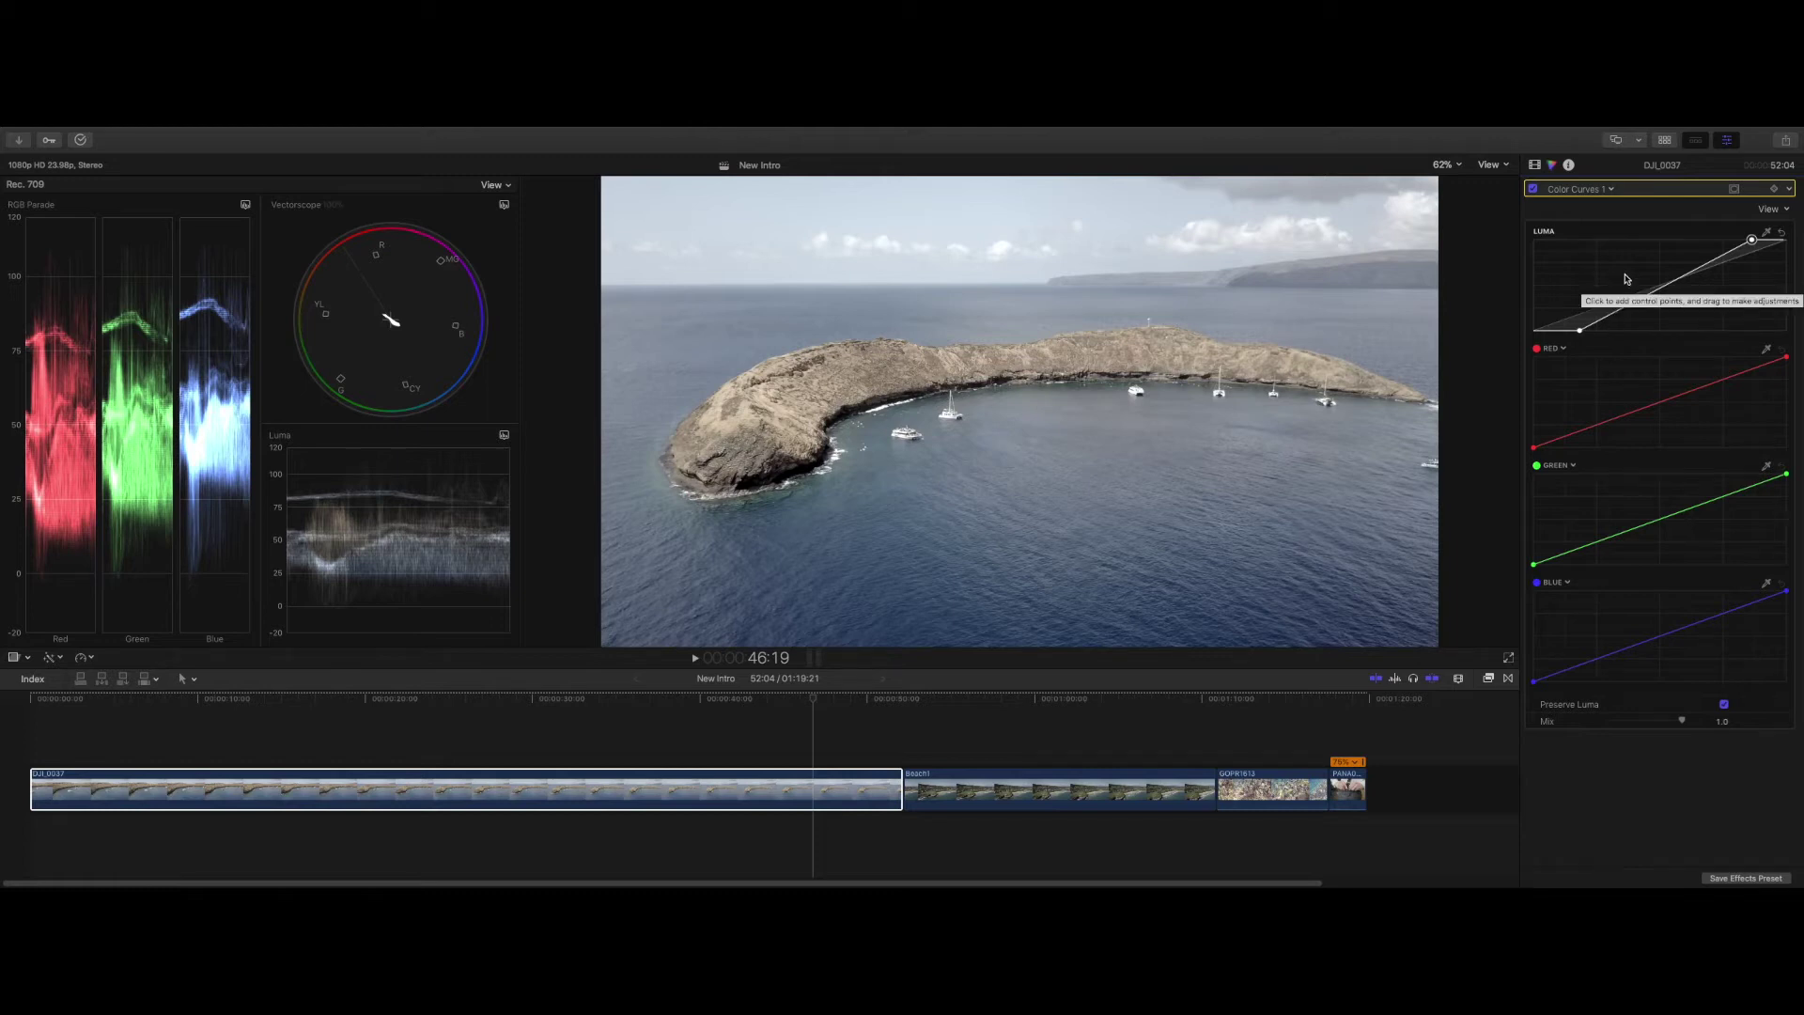
pyautogui.click(1591, 190)
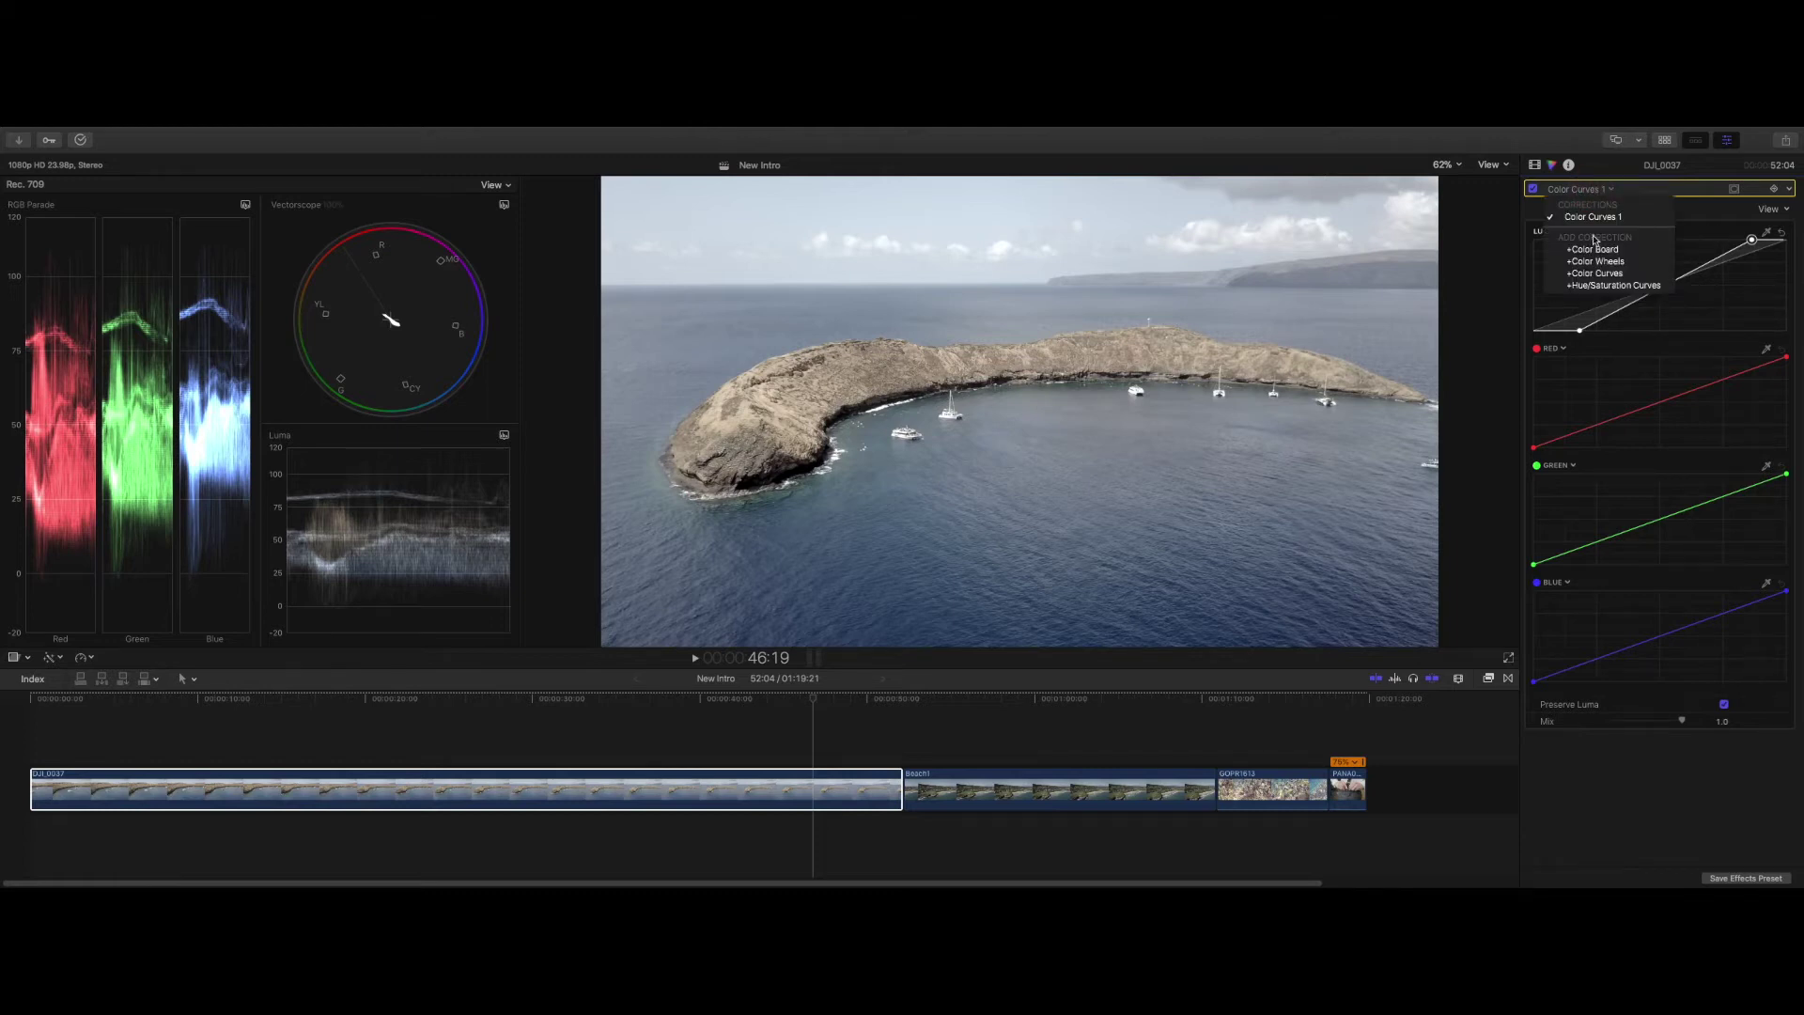
# - Add a second Color Curves correction and lower the top points of the Red and Blue curves
pyautogui.click(1596, 273)
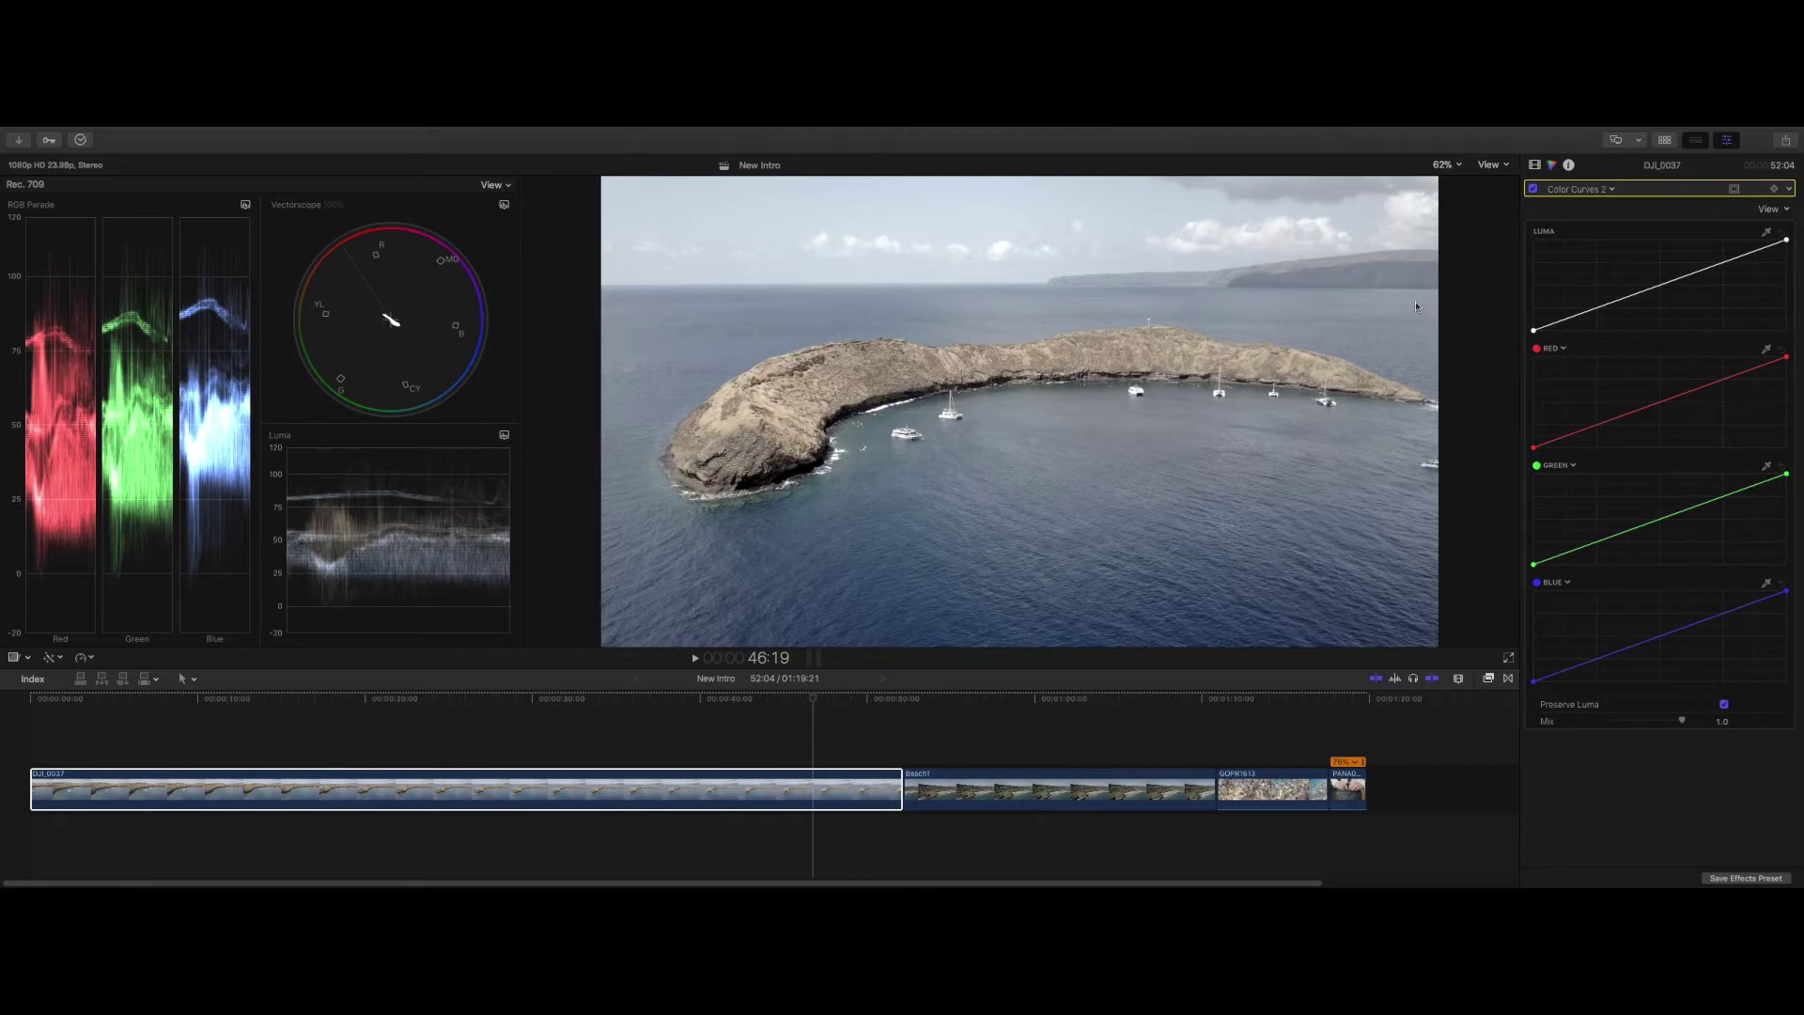
pyautogui.moveTo(1787, 361); pyautogui.dragTo(1771, 355)
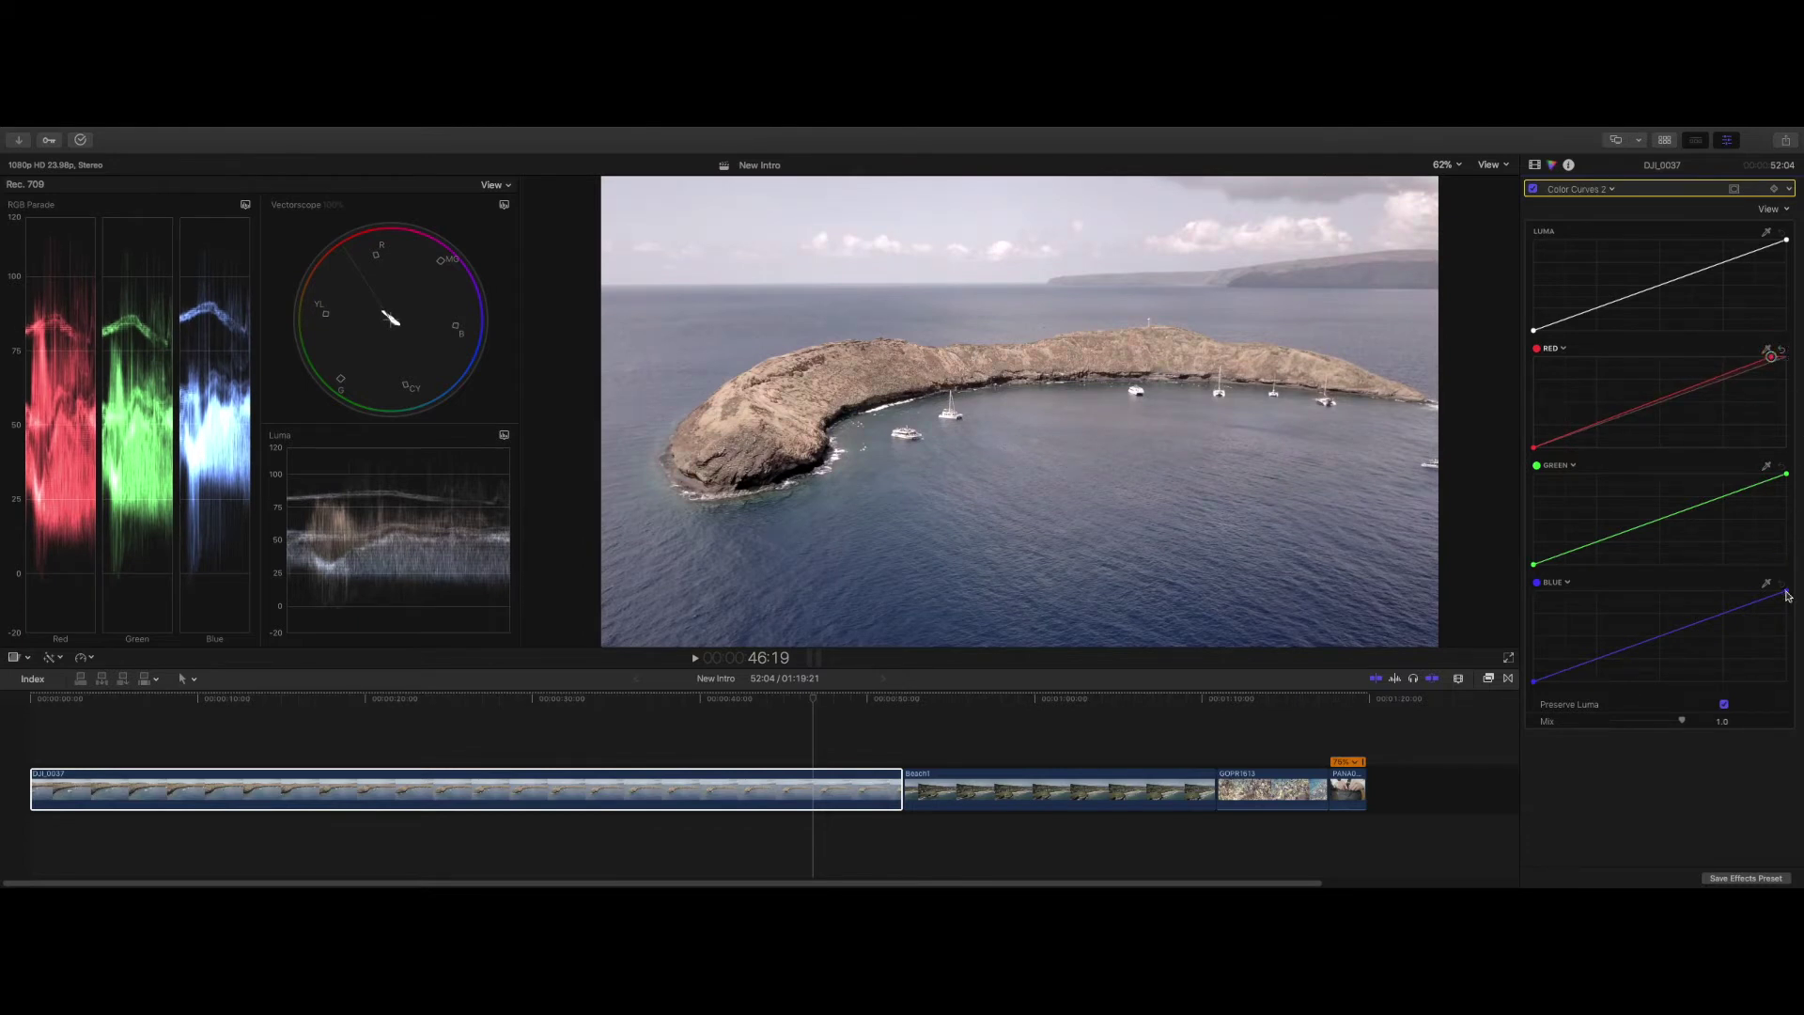
pyautogui.moveTo(1786, 595); pyautogui.dragTo(1789, 599)
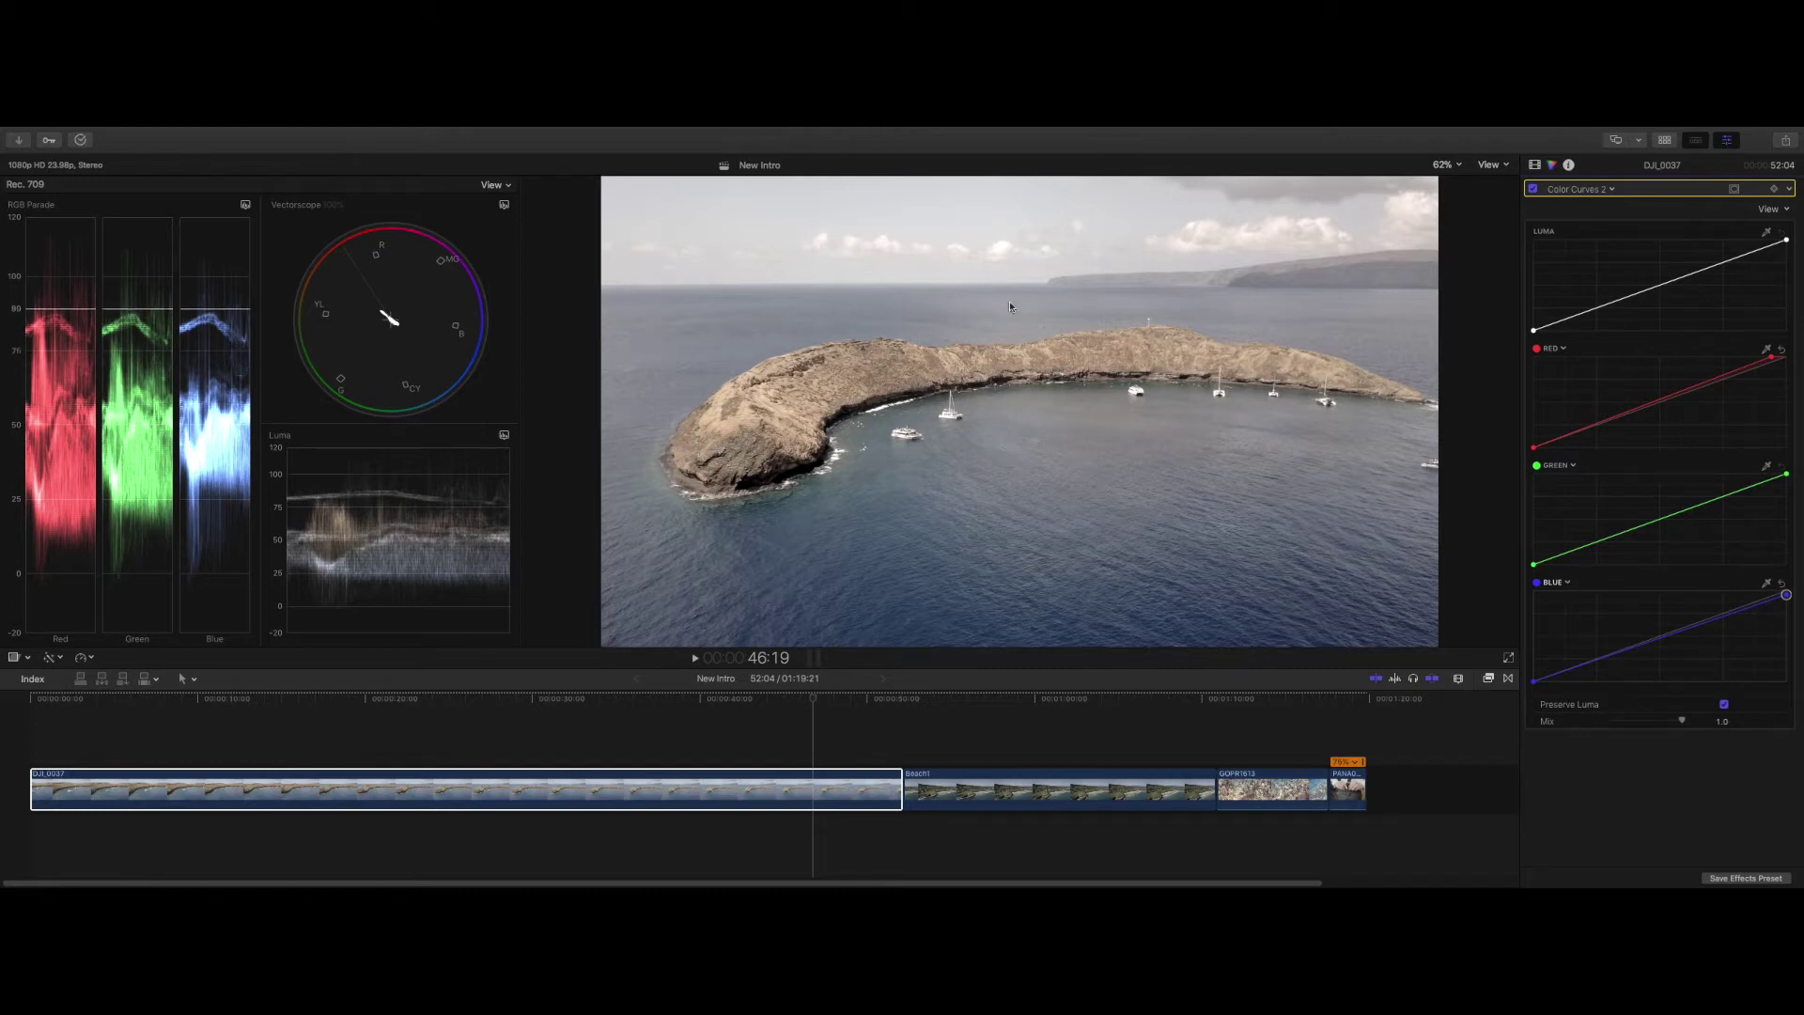
pyautogui.click(1594, 192)
# - Return to Color Curves 1 and nudge the Luma curve's white point further in
pyautogui.click(1588, 222)
pyautogui.moveTo(1750, 242); pyautogui.dragTo(1738, 240)
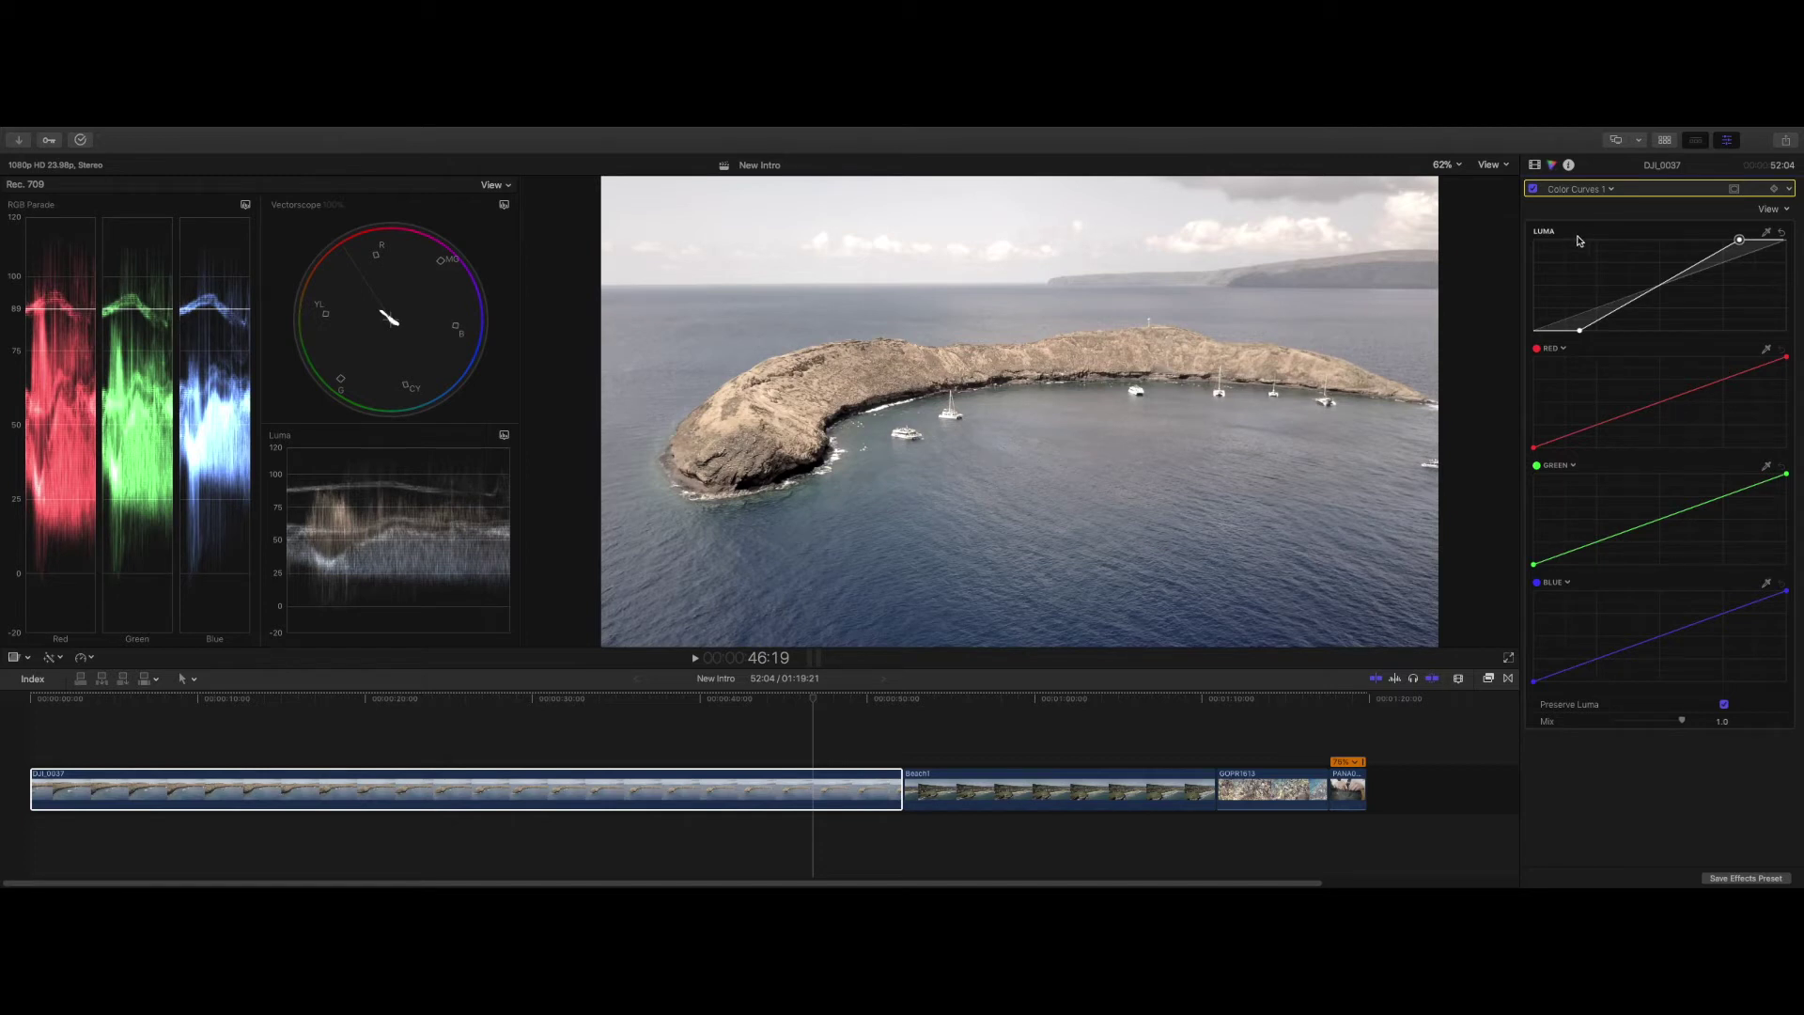
pyautogui.click(1584, 191)
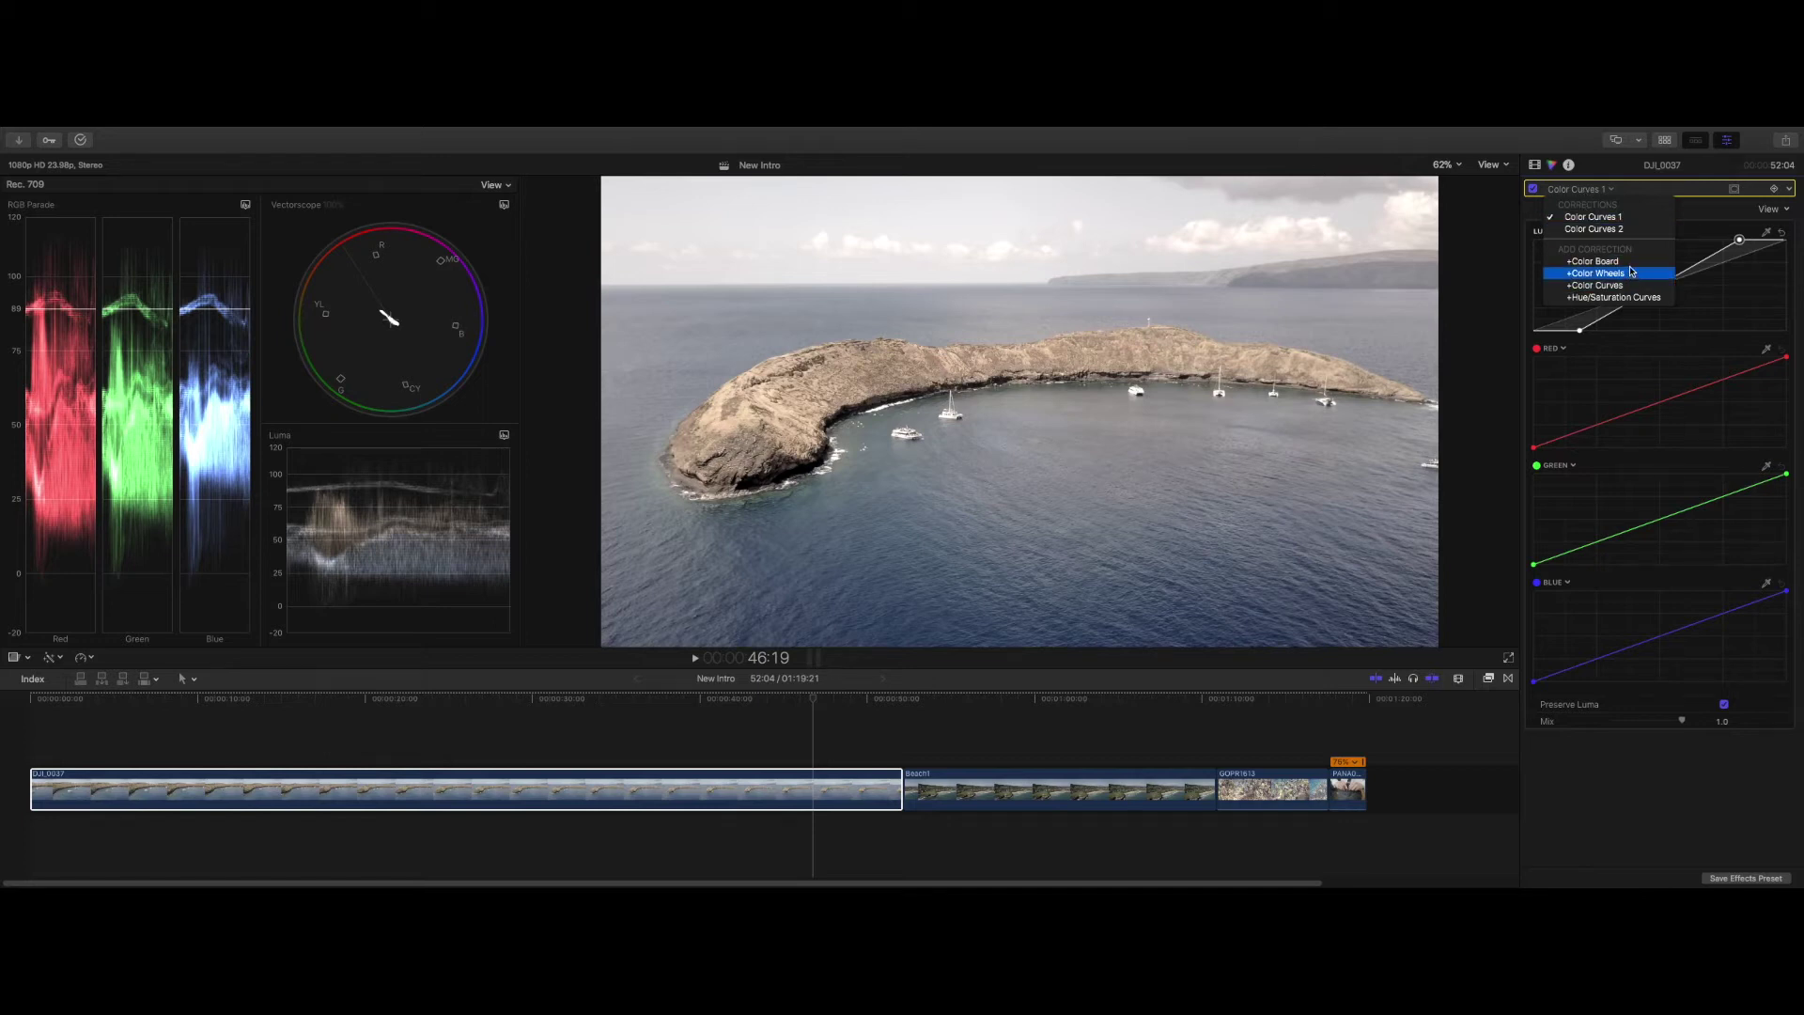
# - Add a Color Board correction and raise the Master saturation puck to 41%
pyautogui.press('Escape')
pyautogui.press('ctrl+super+s')
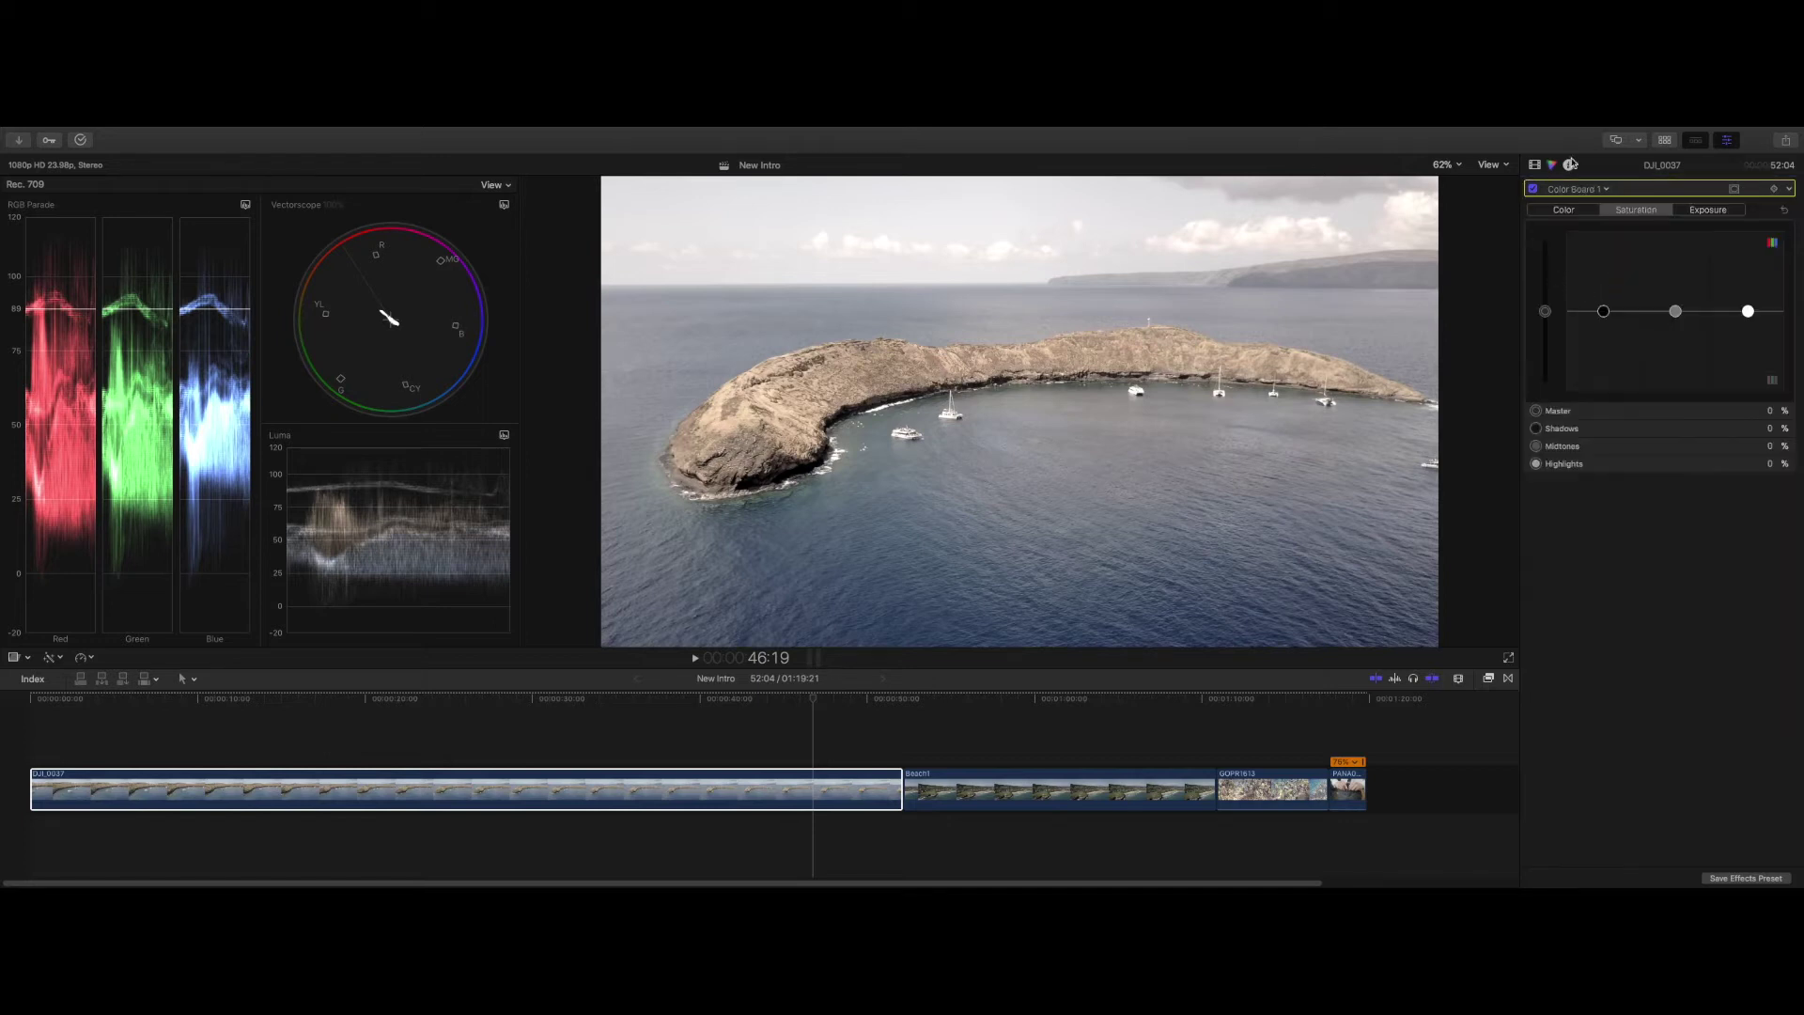
pyautogui.moveTo(1545, 311); pyautogui.dragTo(1546, 282)
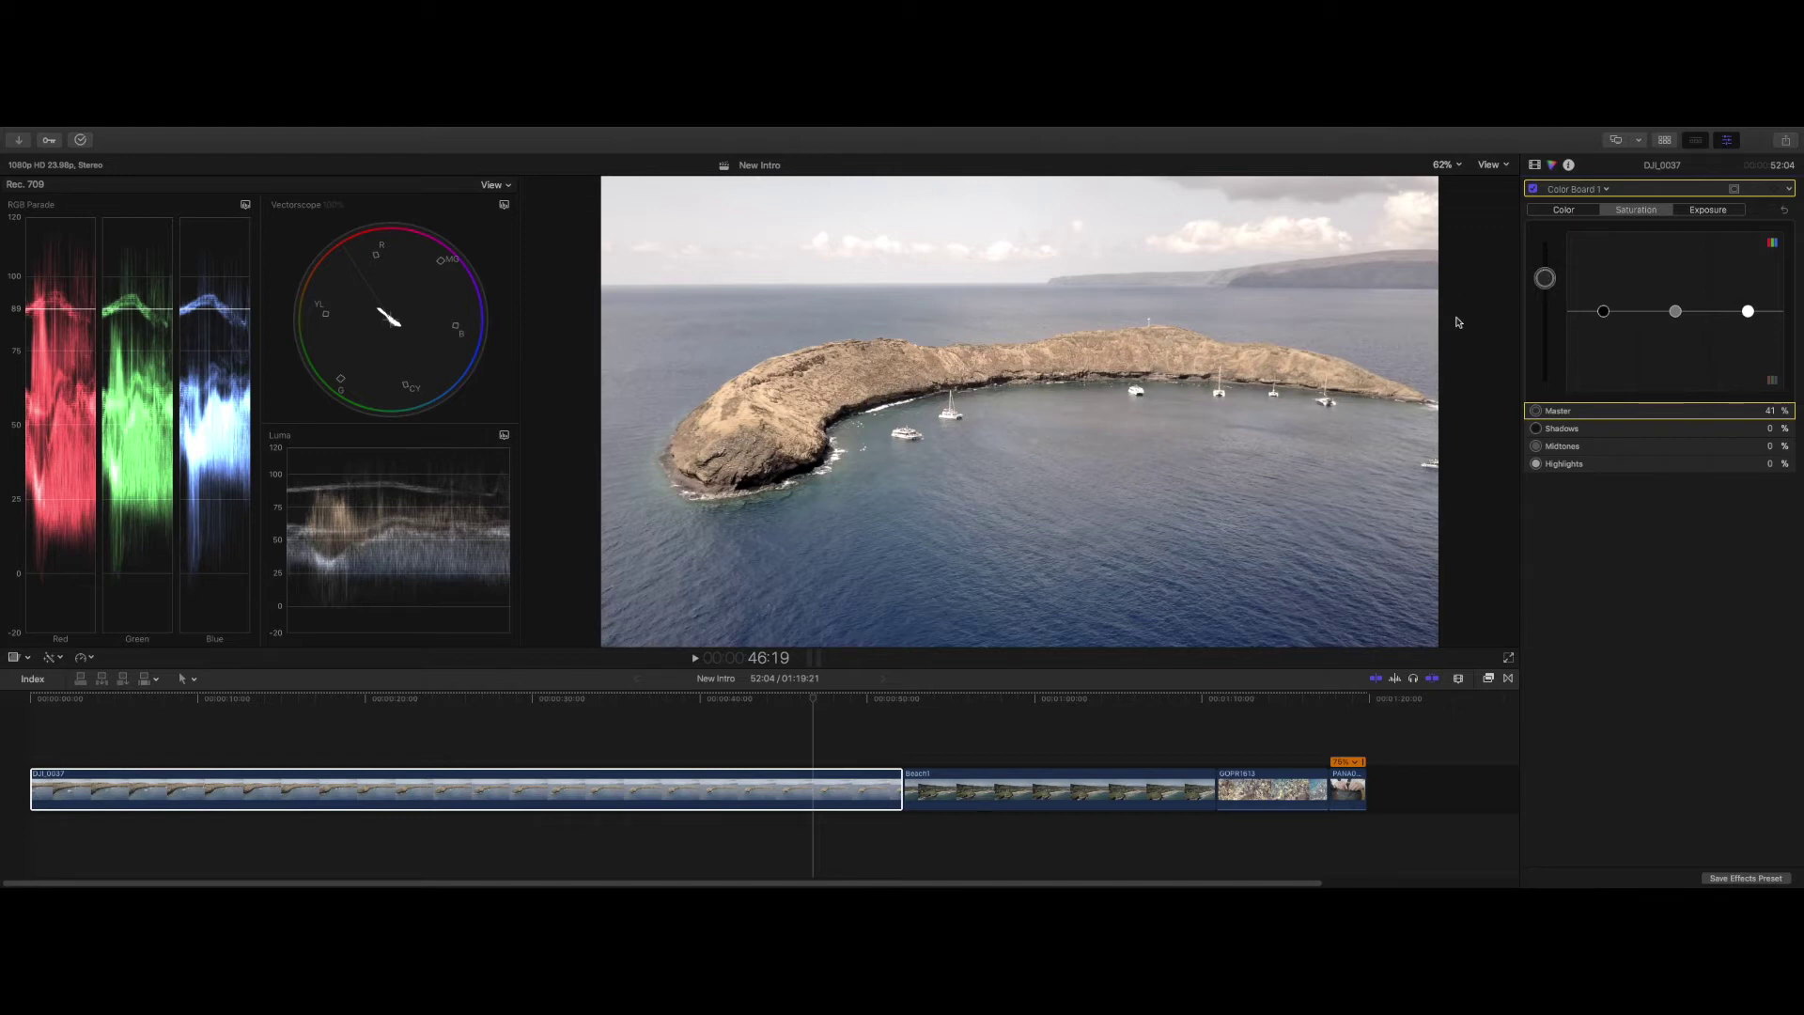
pyautogui.click(1579, 190)
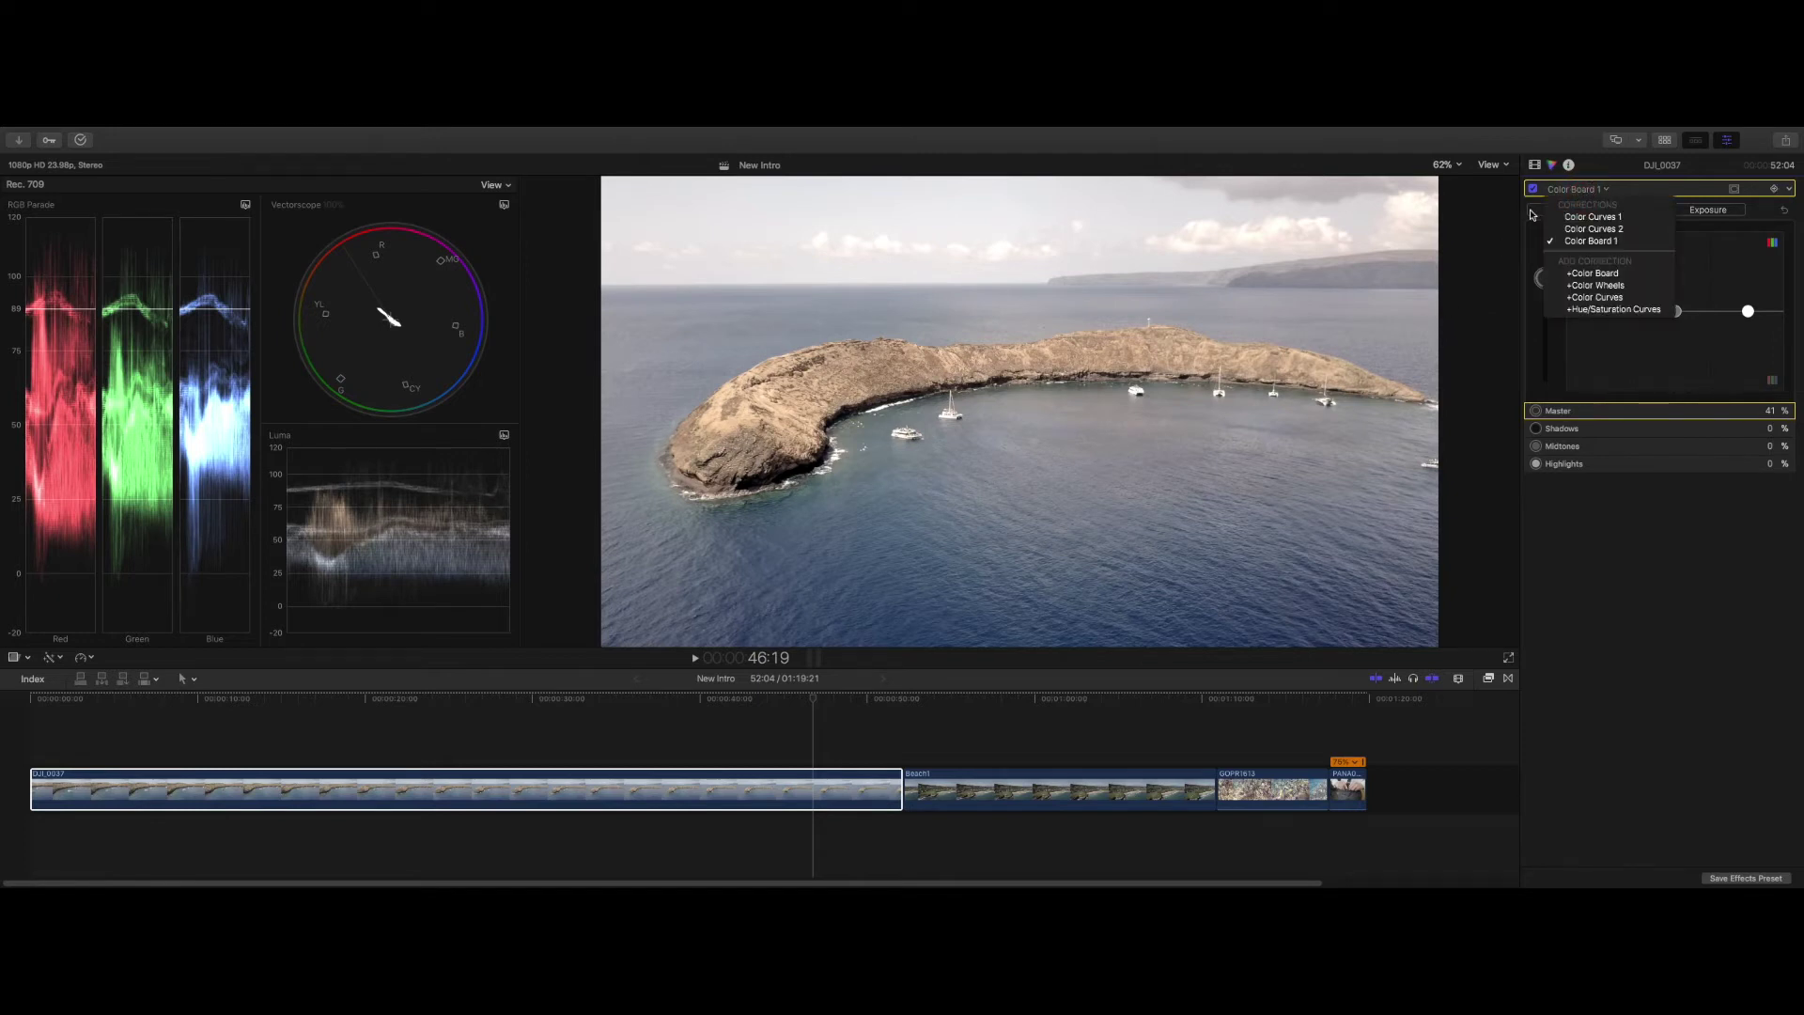
# - Add Hue/Saturation Curves, place a Hue vs Hue point, then reset the curve to flat
pyautogui.click(1628, 309)
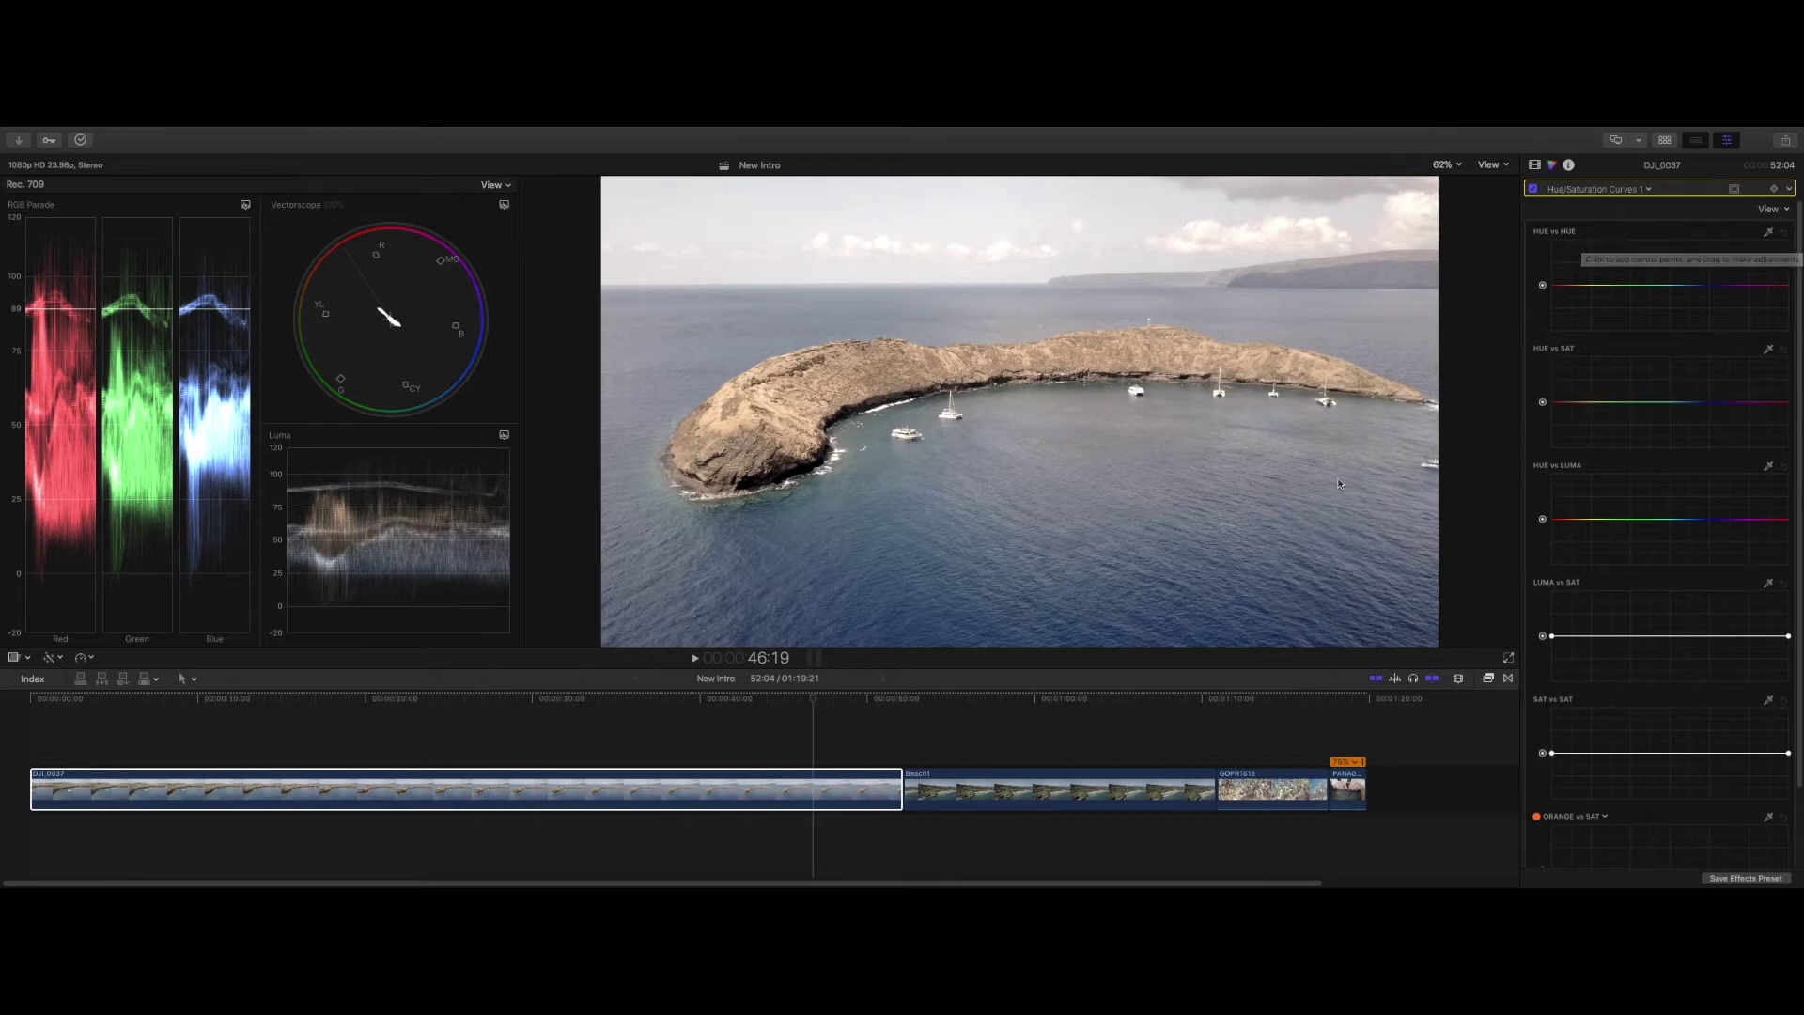
pyautogui.click(1685, 287)
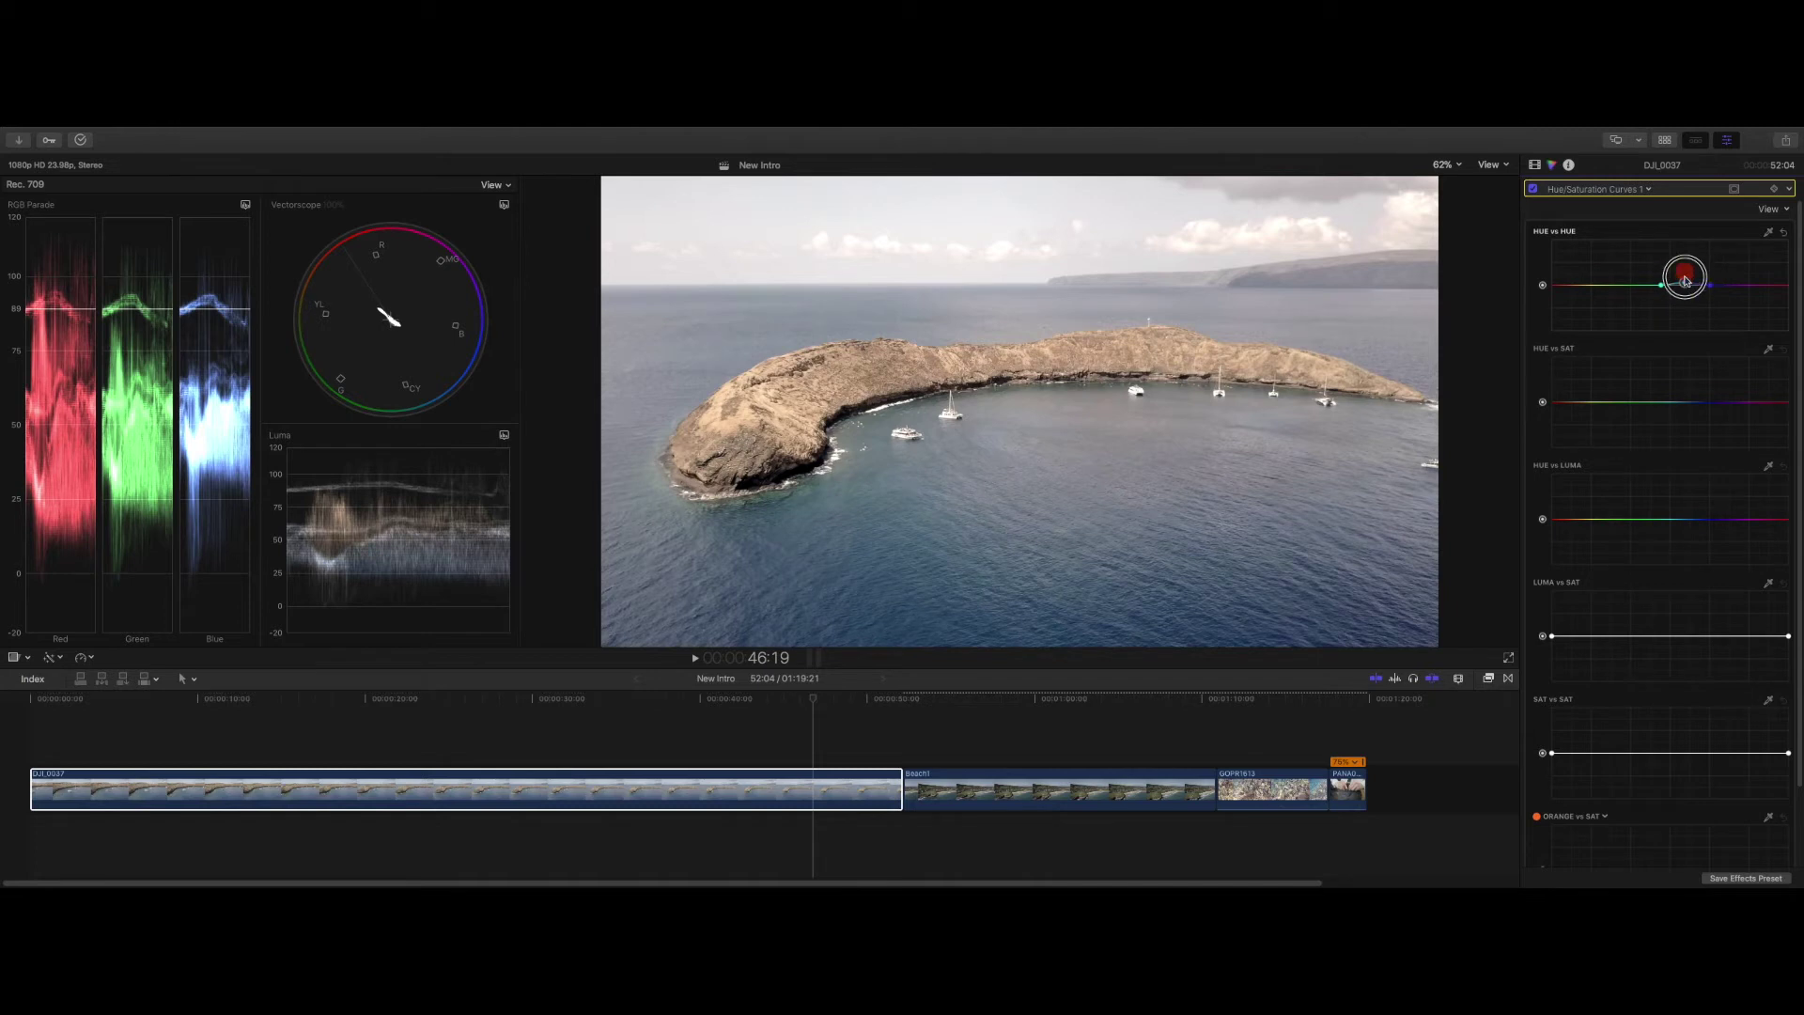
pyautogui.click(1783, 230)
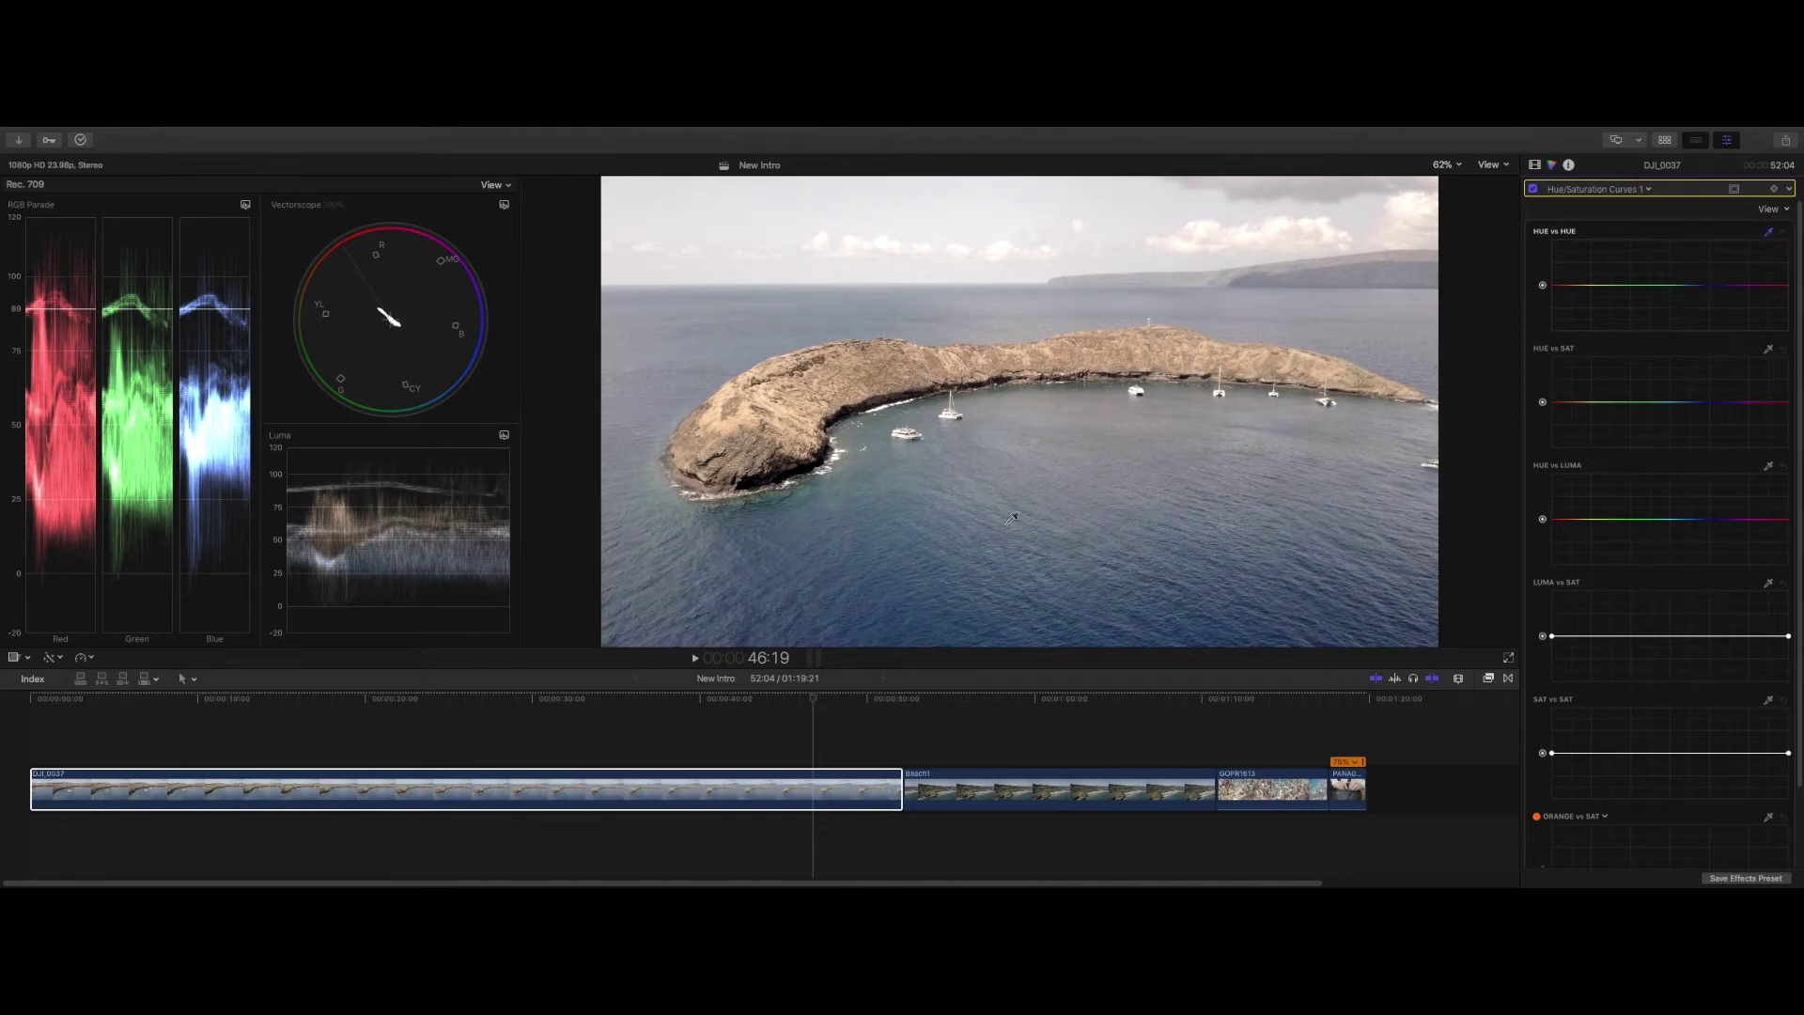
# - Sample the sea with the Hue vs Hue eyedropper and shift its blue toward teal
pyautogui.click(1104, 530)
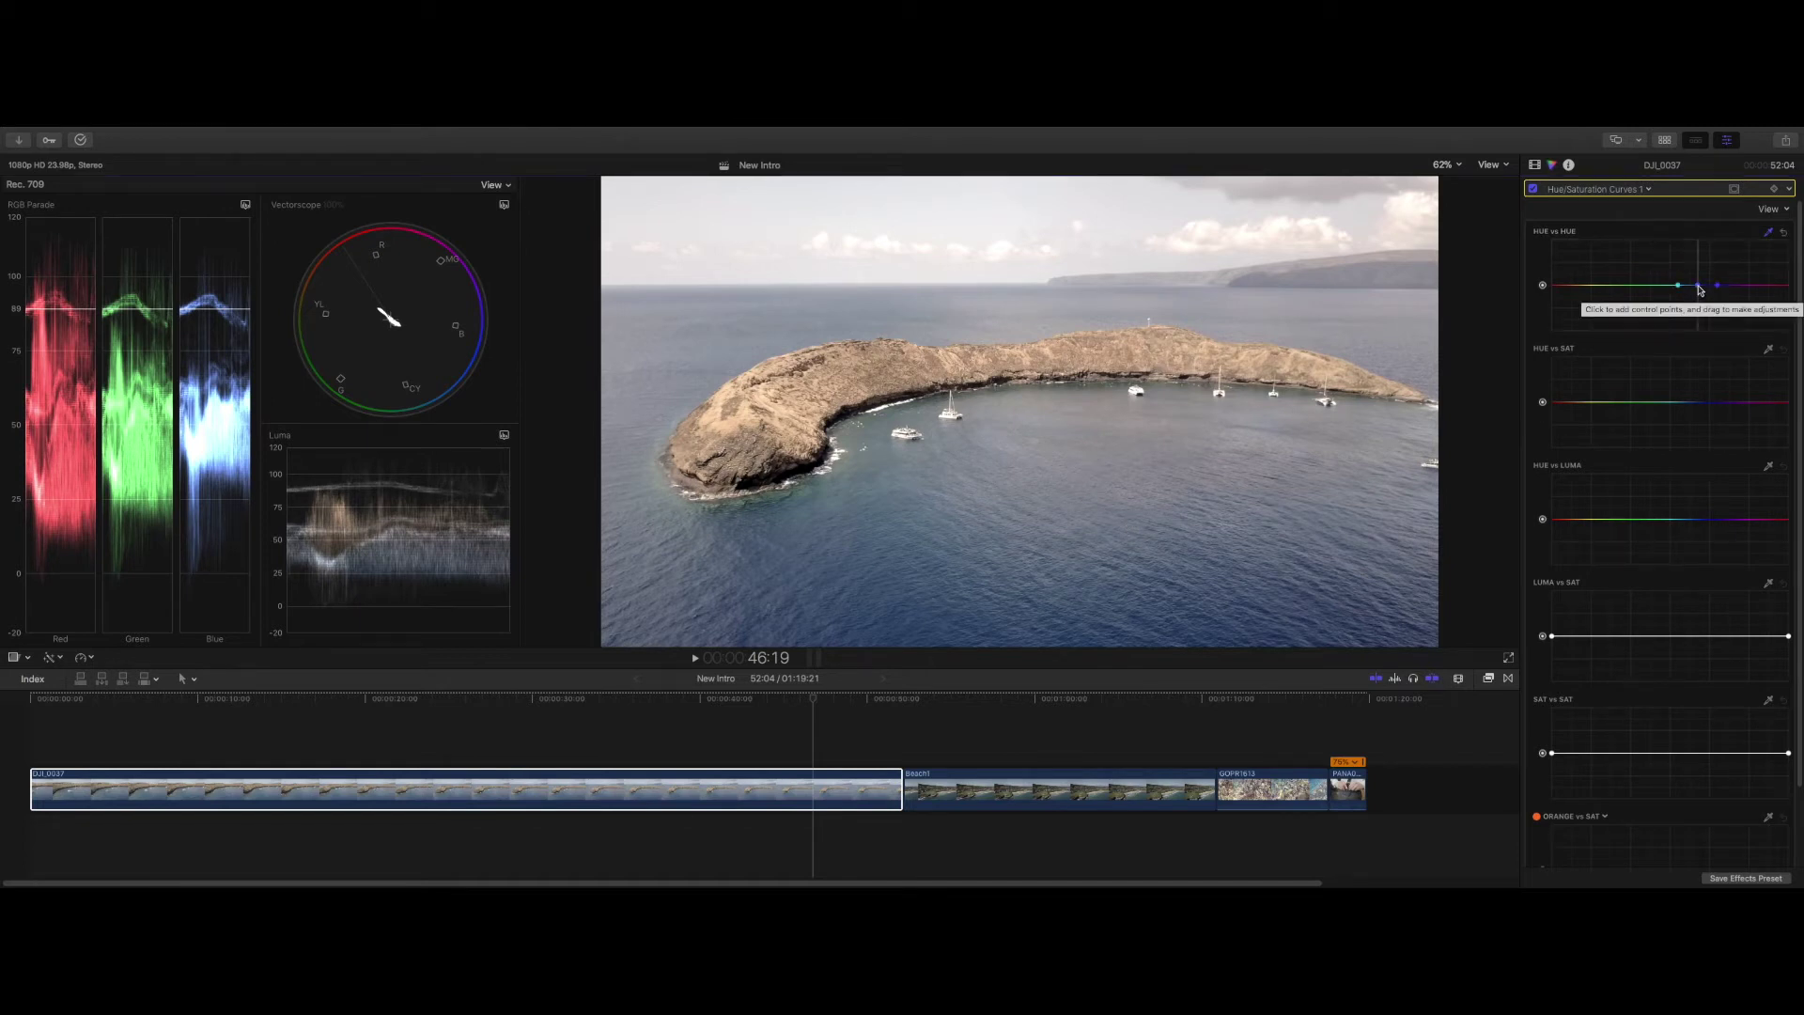
pyautogui.moveTo(1699, 287); pyautogui.dragTo(1696, 281)
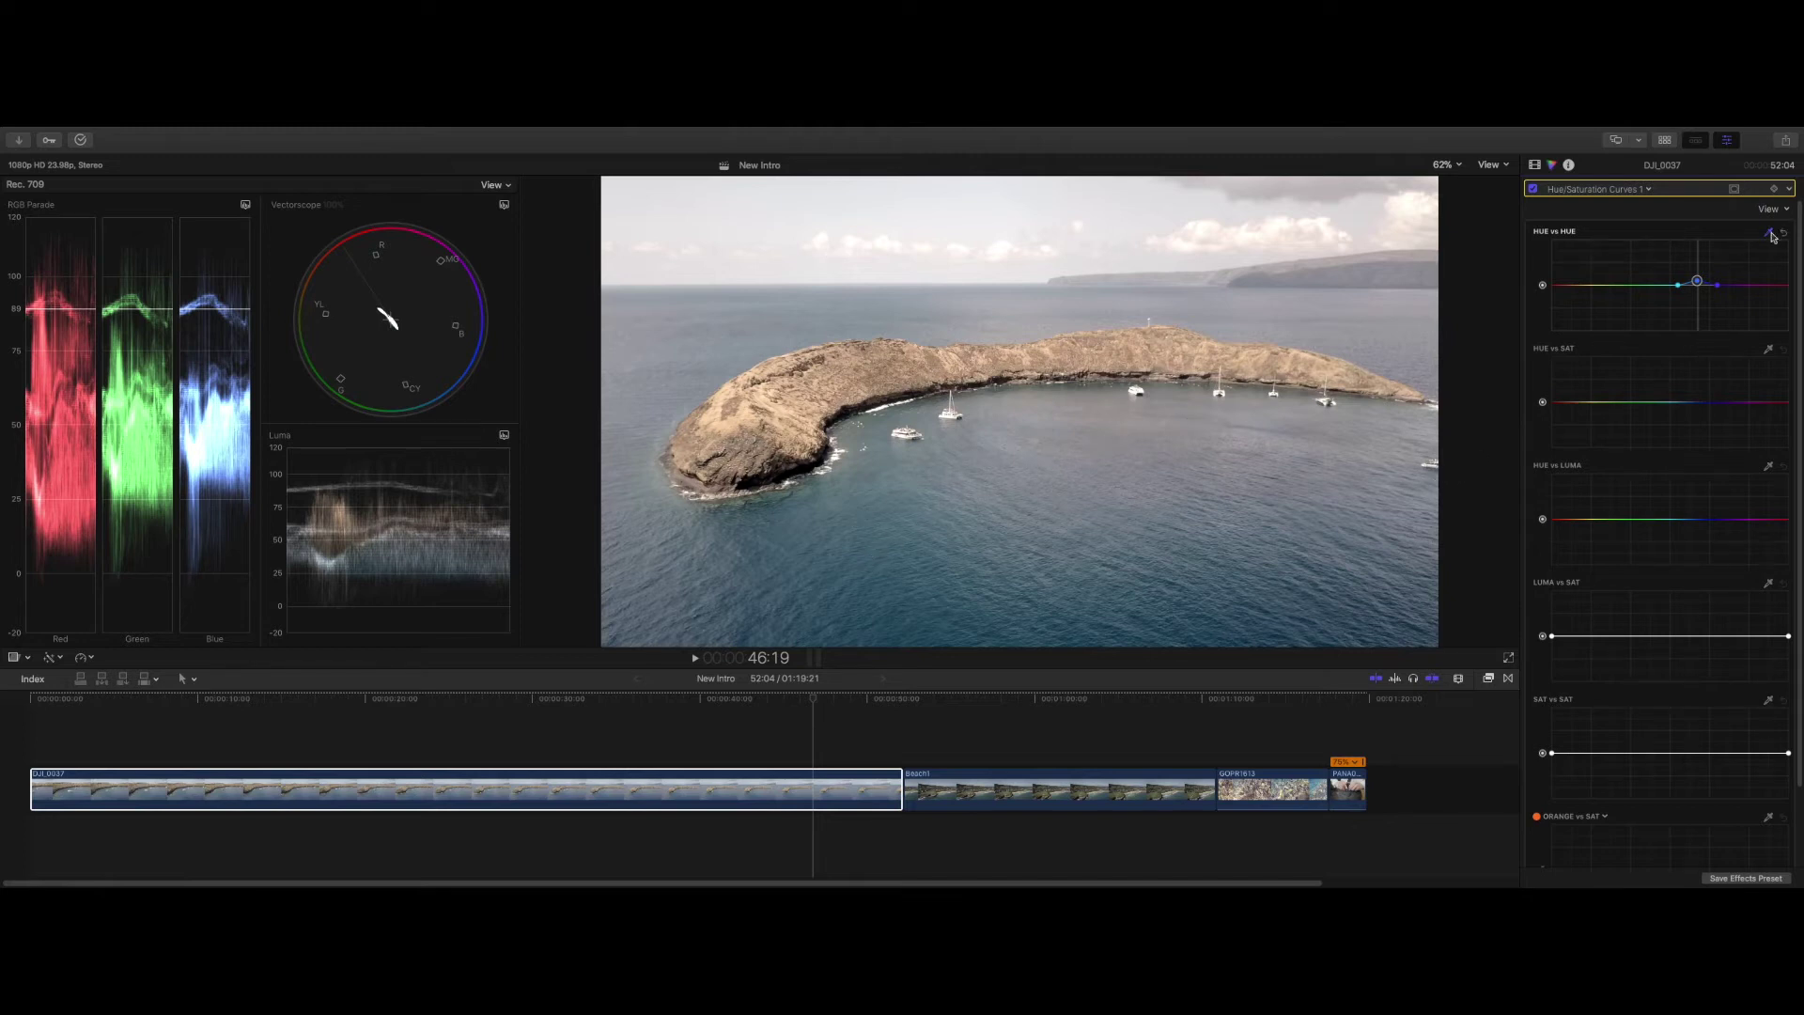
pyautogui.click(1721, 286)
pyautogui.moveTo(1725, 286); pyautogui.dragTo(1700, 281)
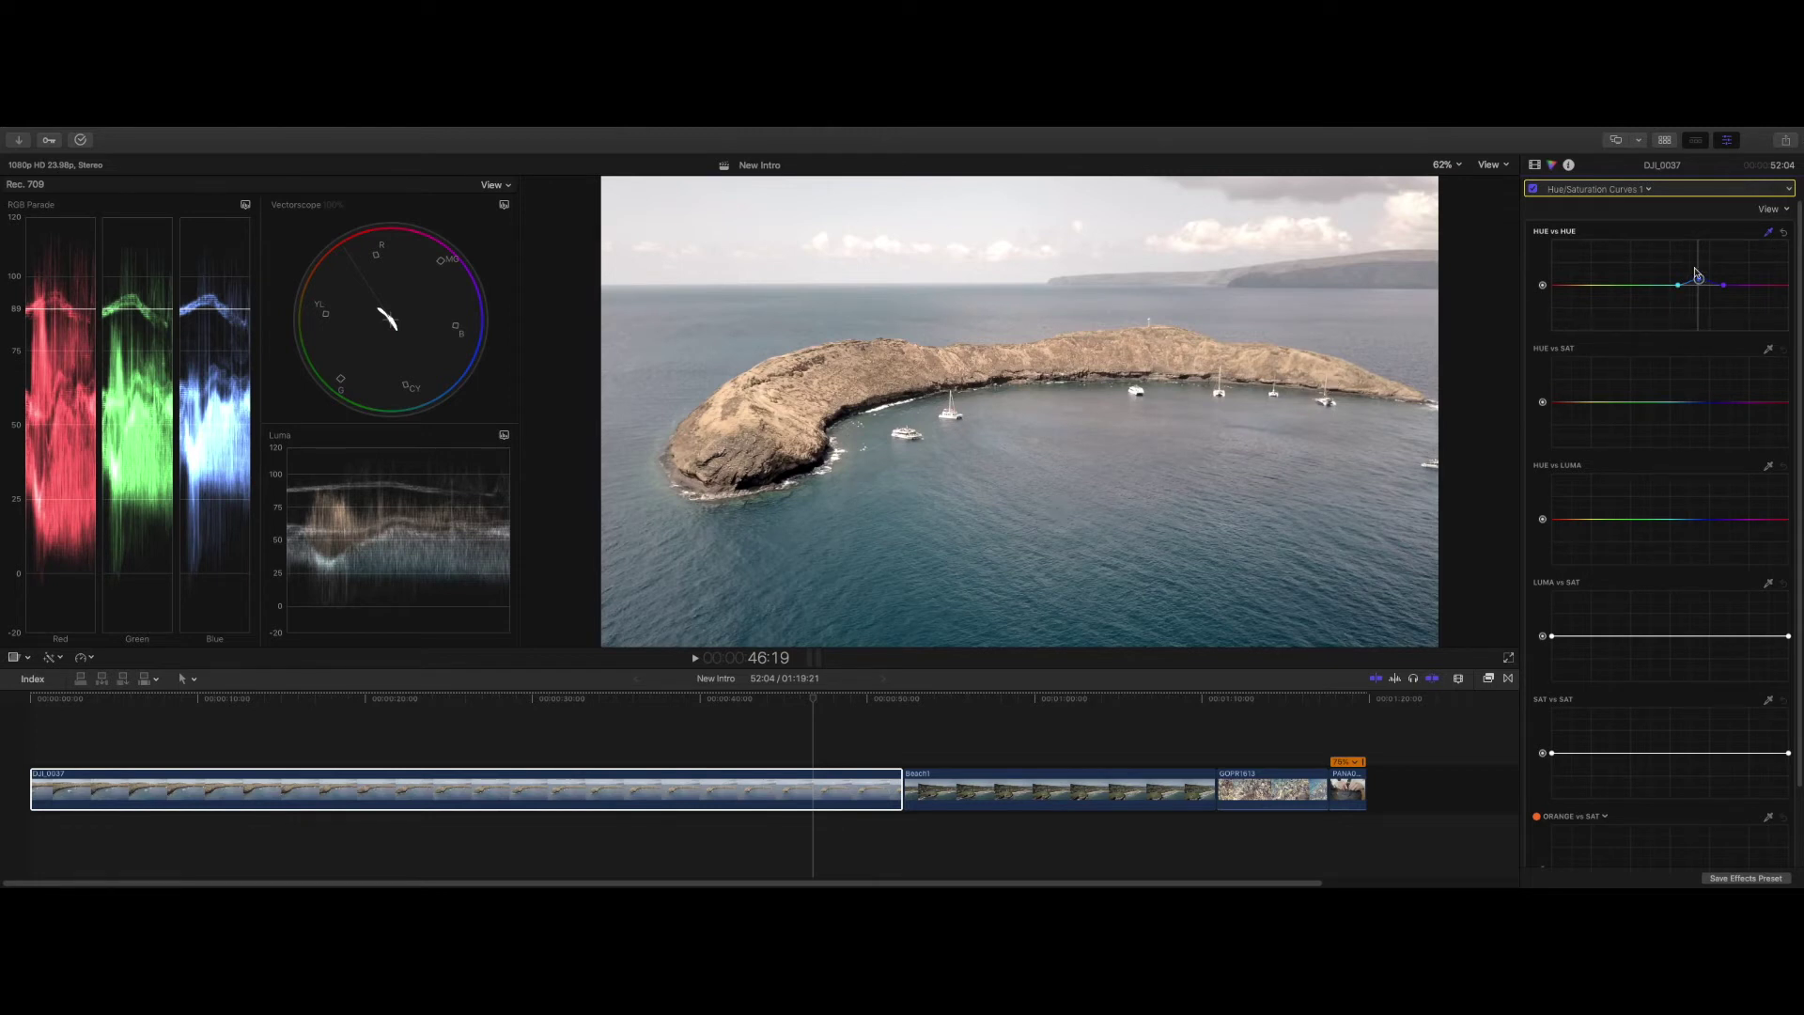
pyautogui.click(1766, 233)
pyautogui.moveTo(1704, 280); pyautogui.dragTo(1703, 284)
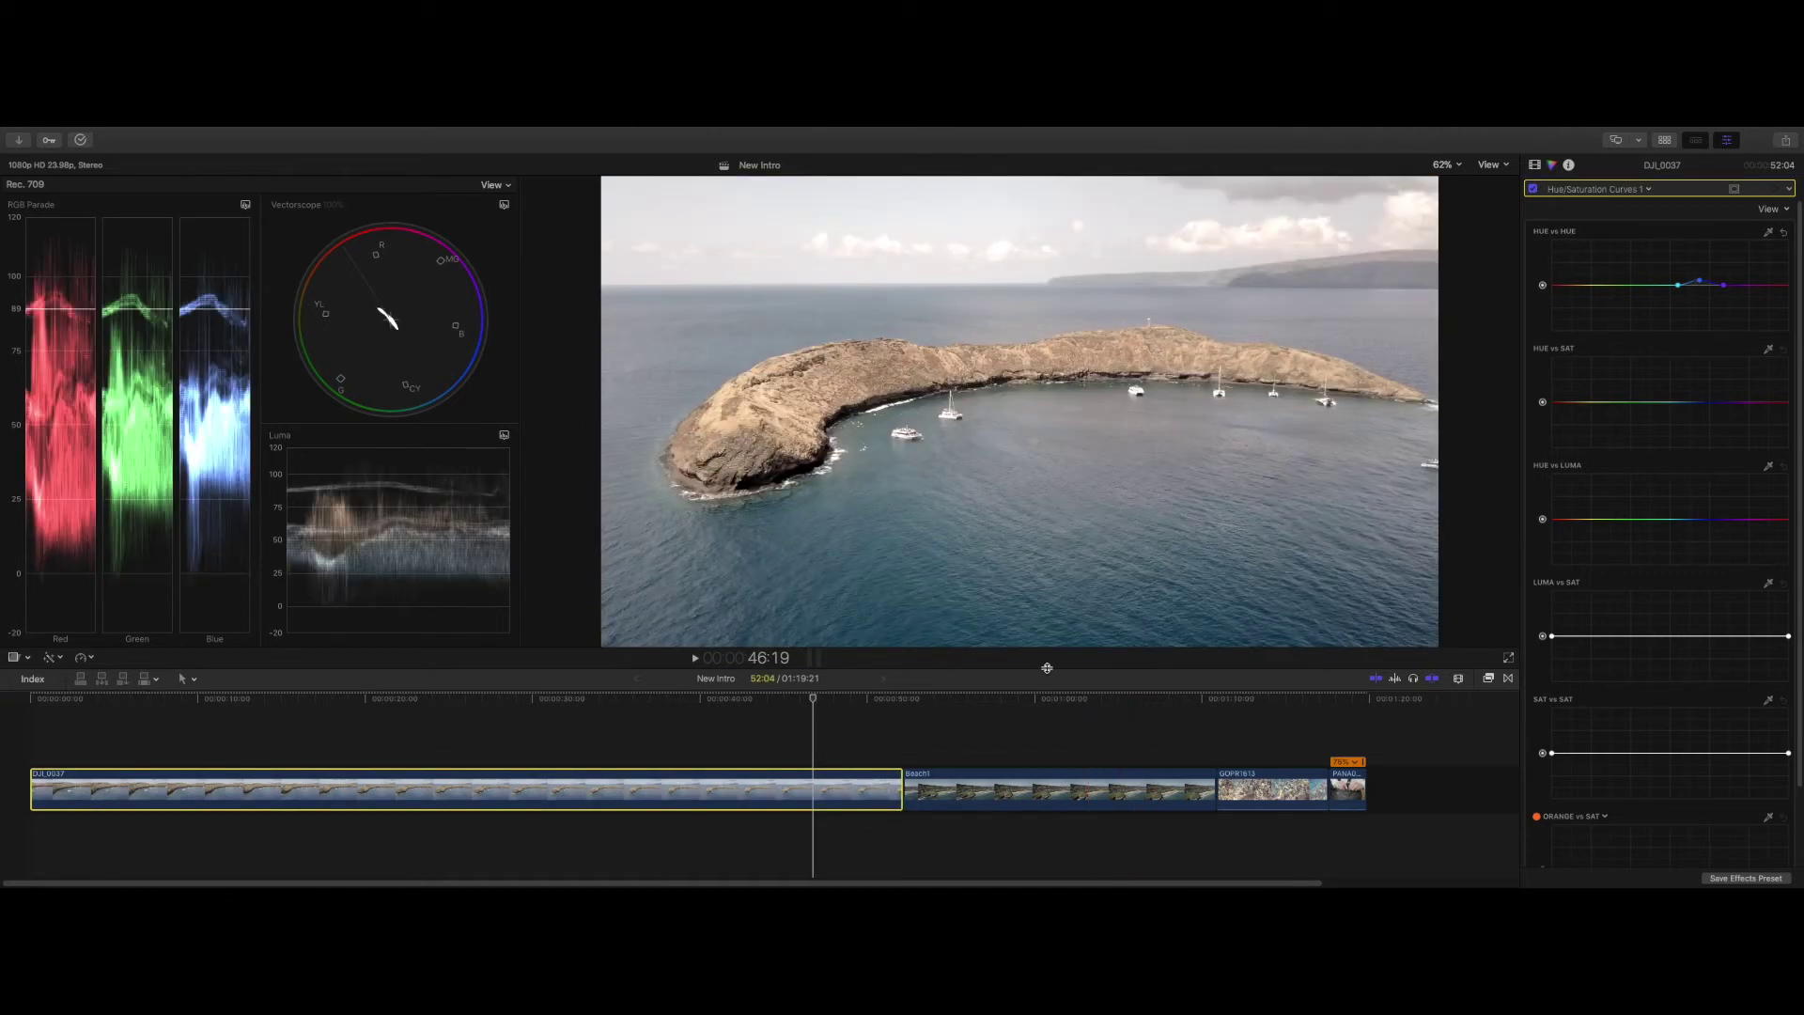
# - Toggle the Effects checkbox in the Video inspector to compare the grade, leaving it on
pyautogui.click(1534, 164)
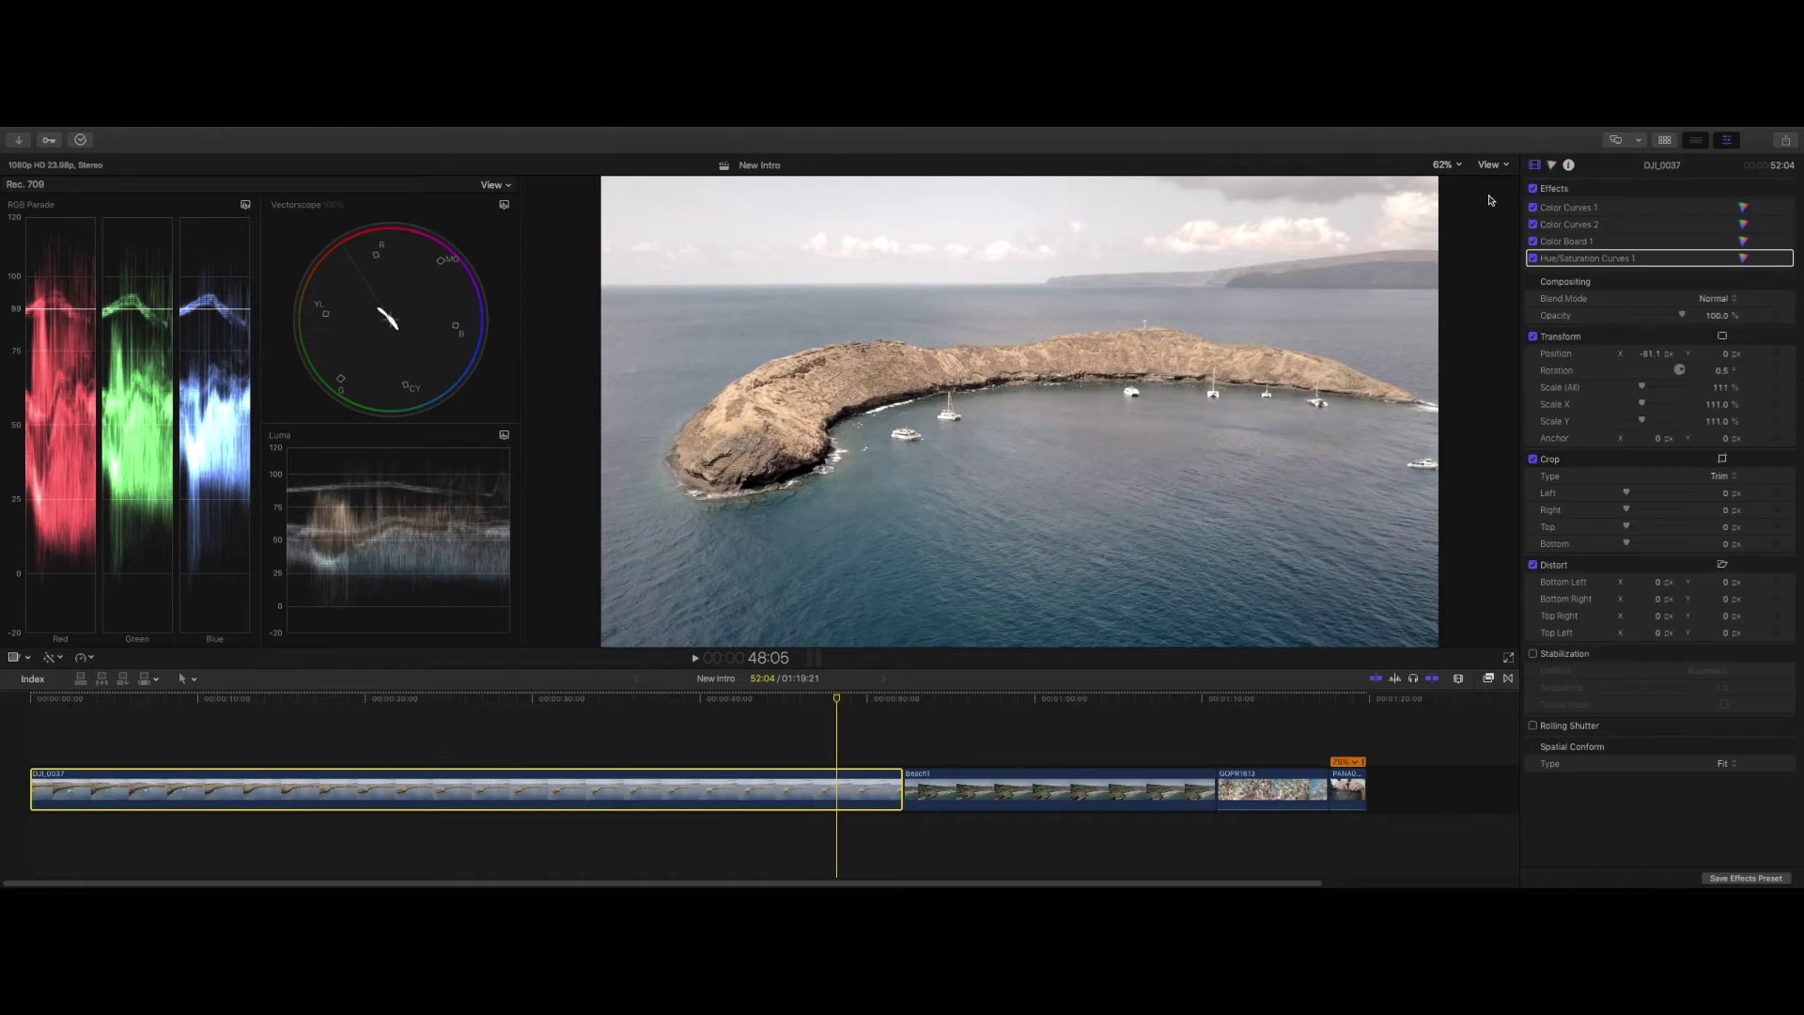
pyautogui.click(1533, 189)
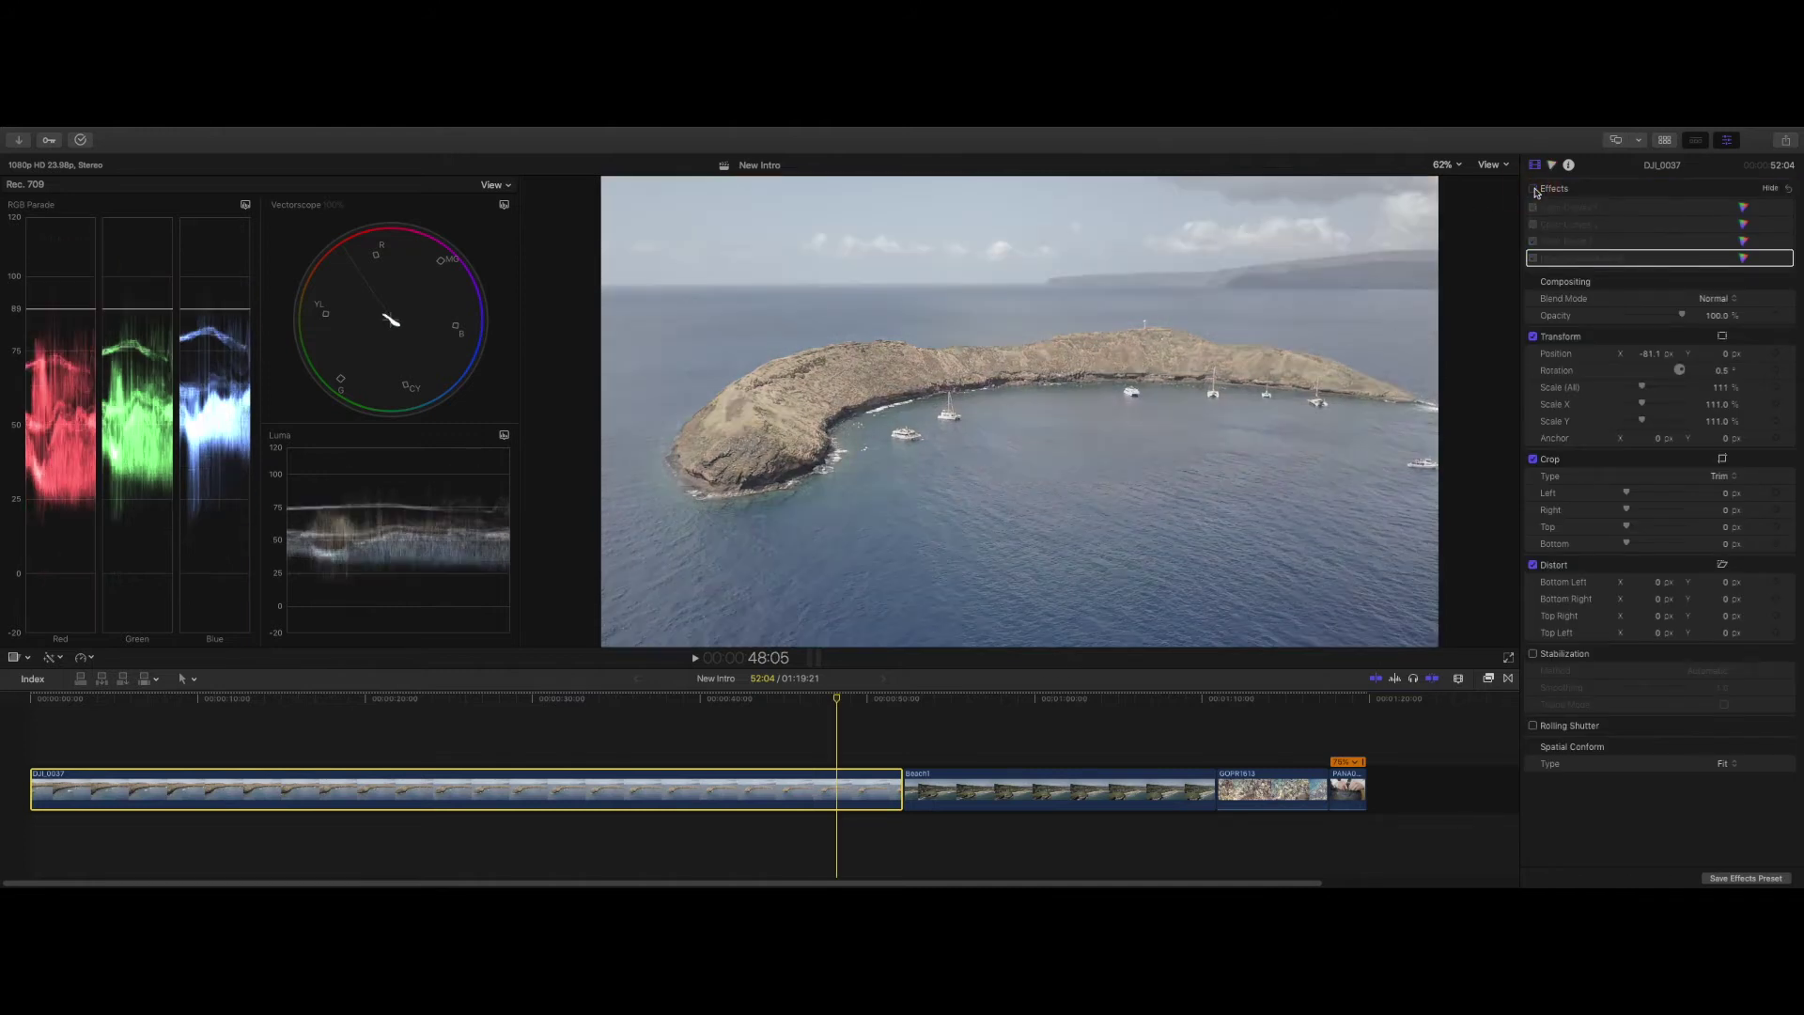
pyautogui.click(1533, 189)
pyautogui.click(1533, 189)
pyautogui.click(1533, 189)
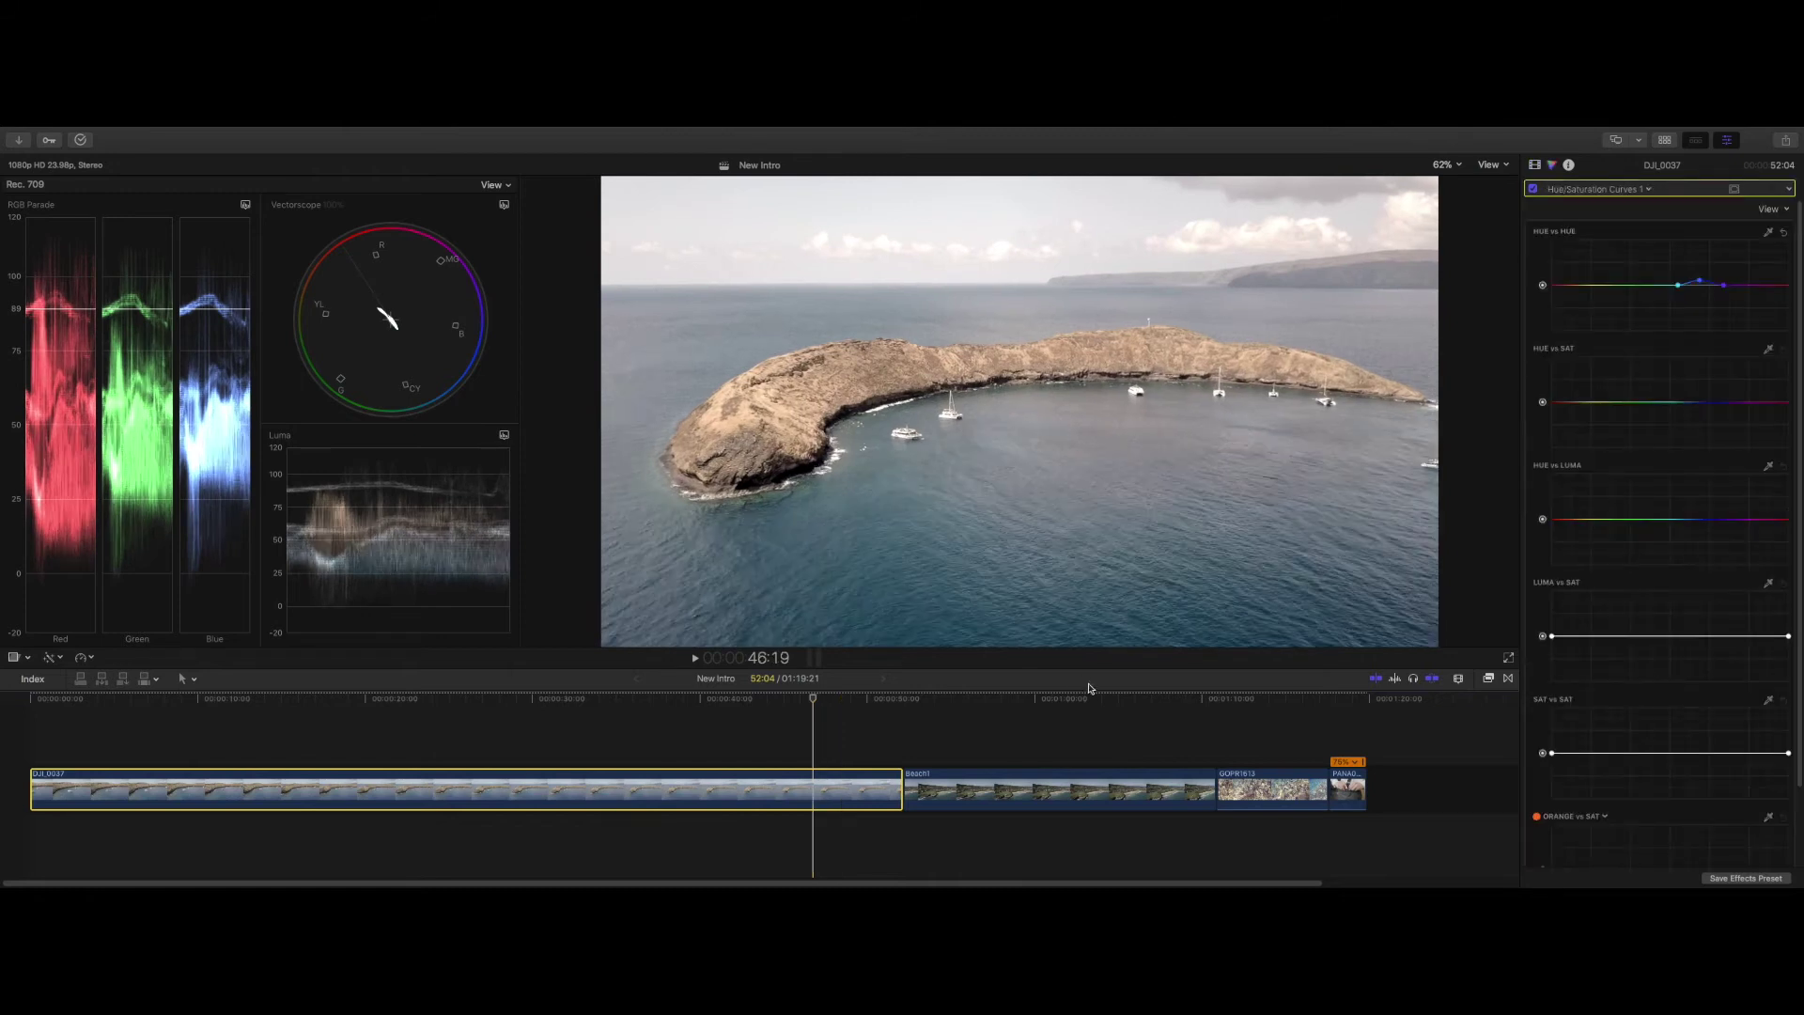
pyautogui.click(1043, 785)
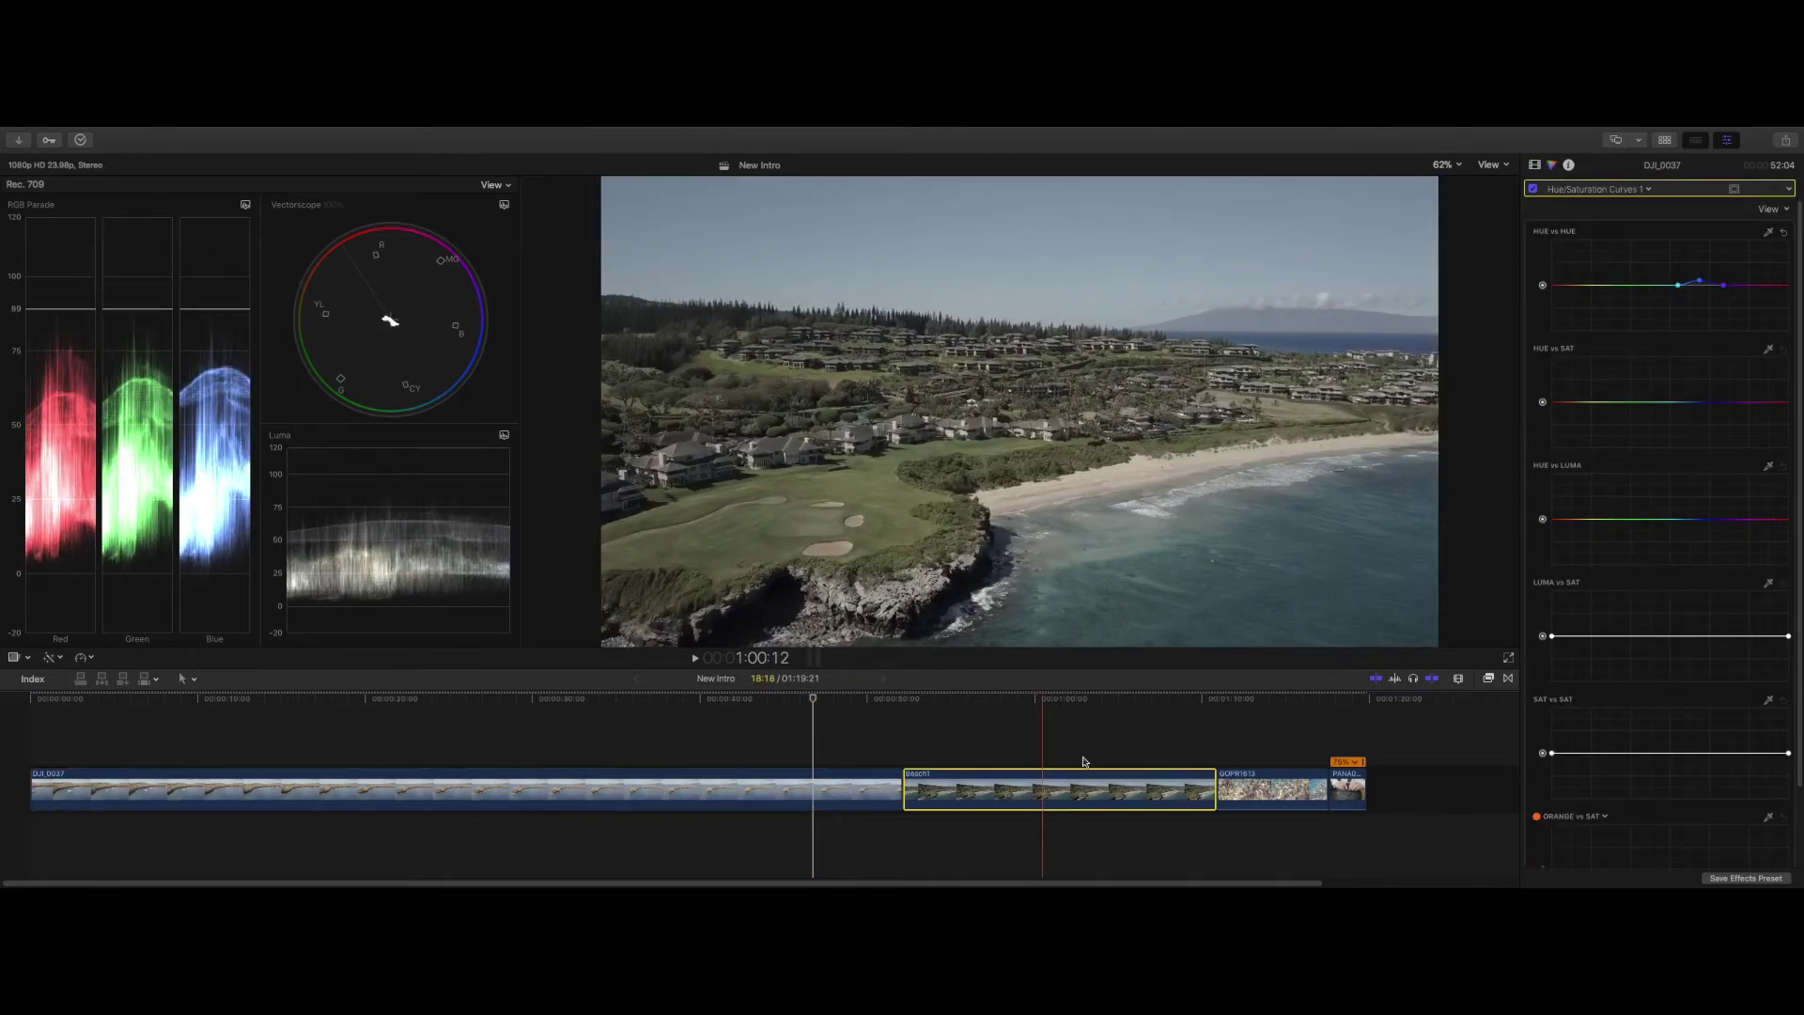
# - Add Color Curves to Beach1, pulling the luma white point left and nudging the black point
pyautogui.click(1141, 719)
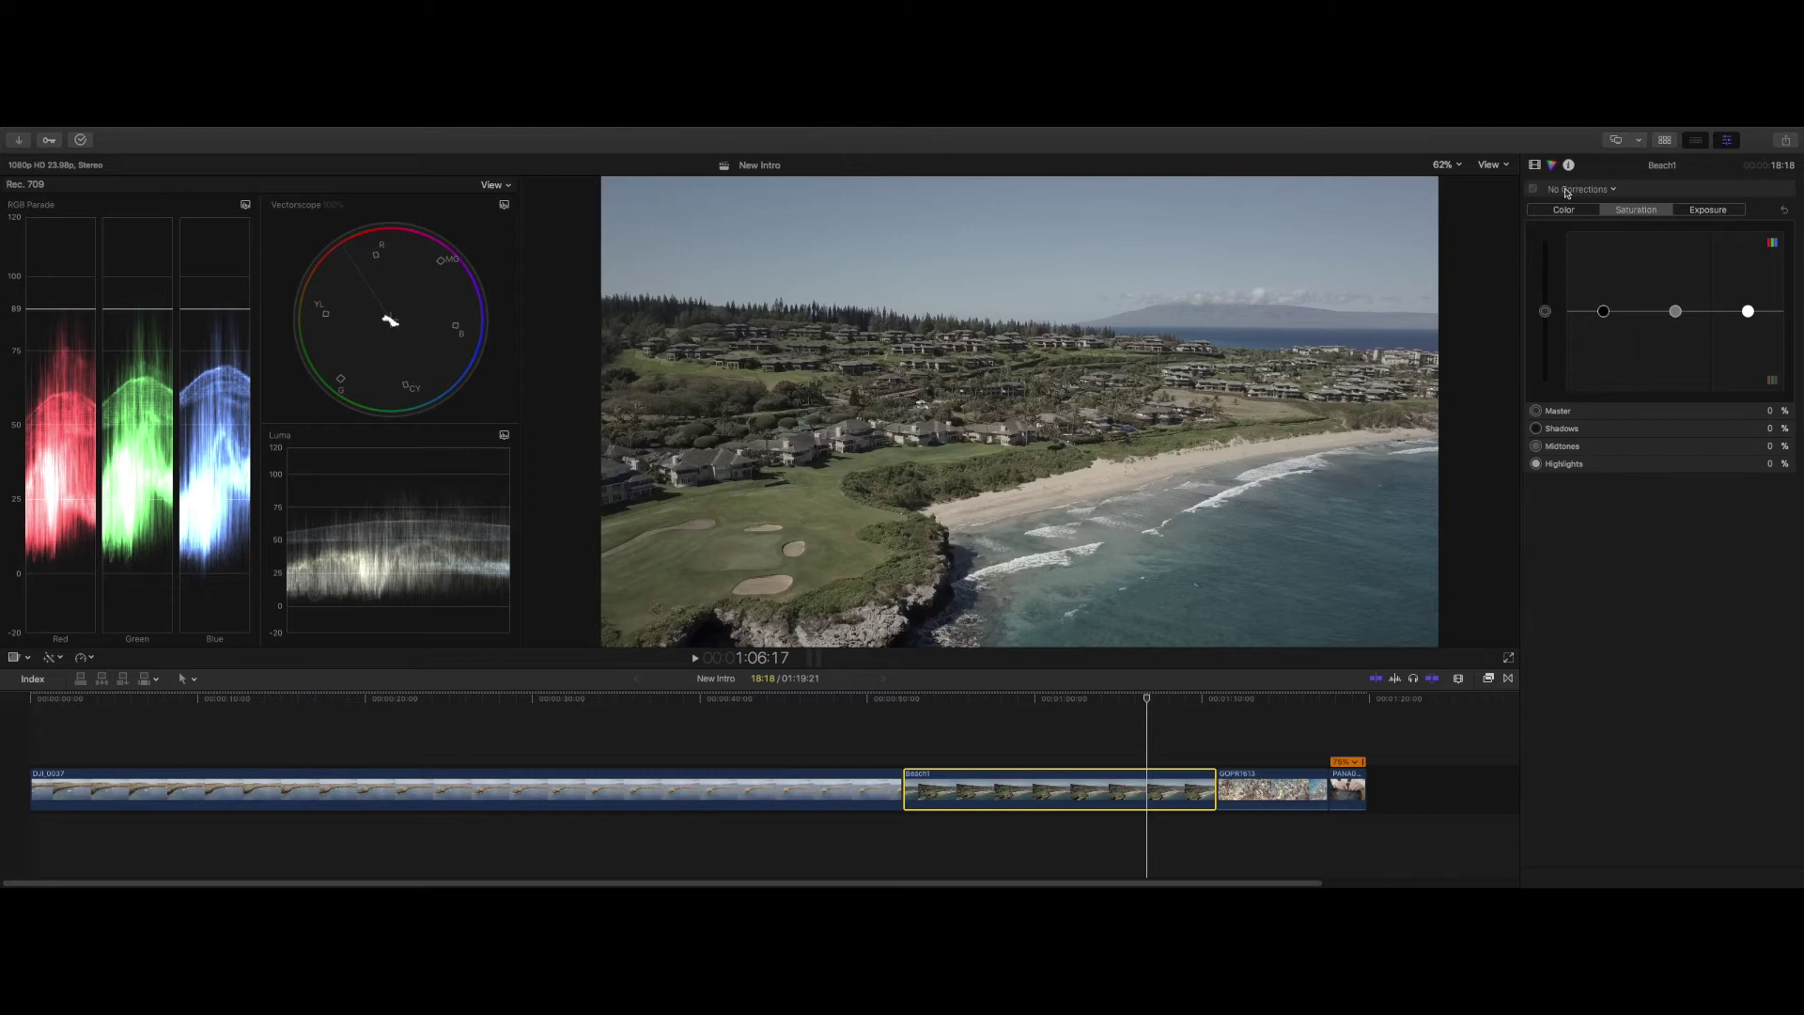
pyautogui.click(1592, 188)
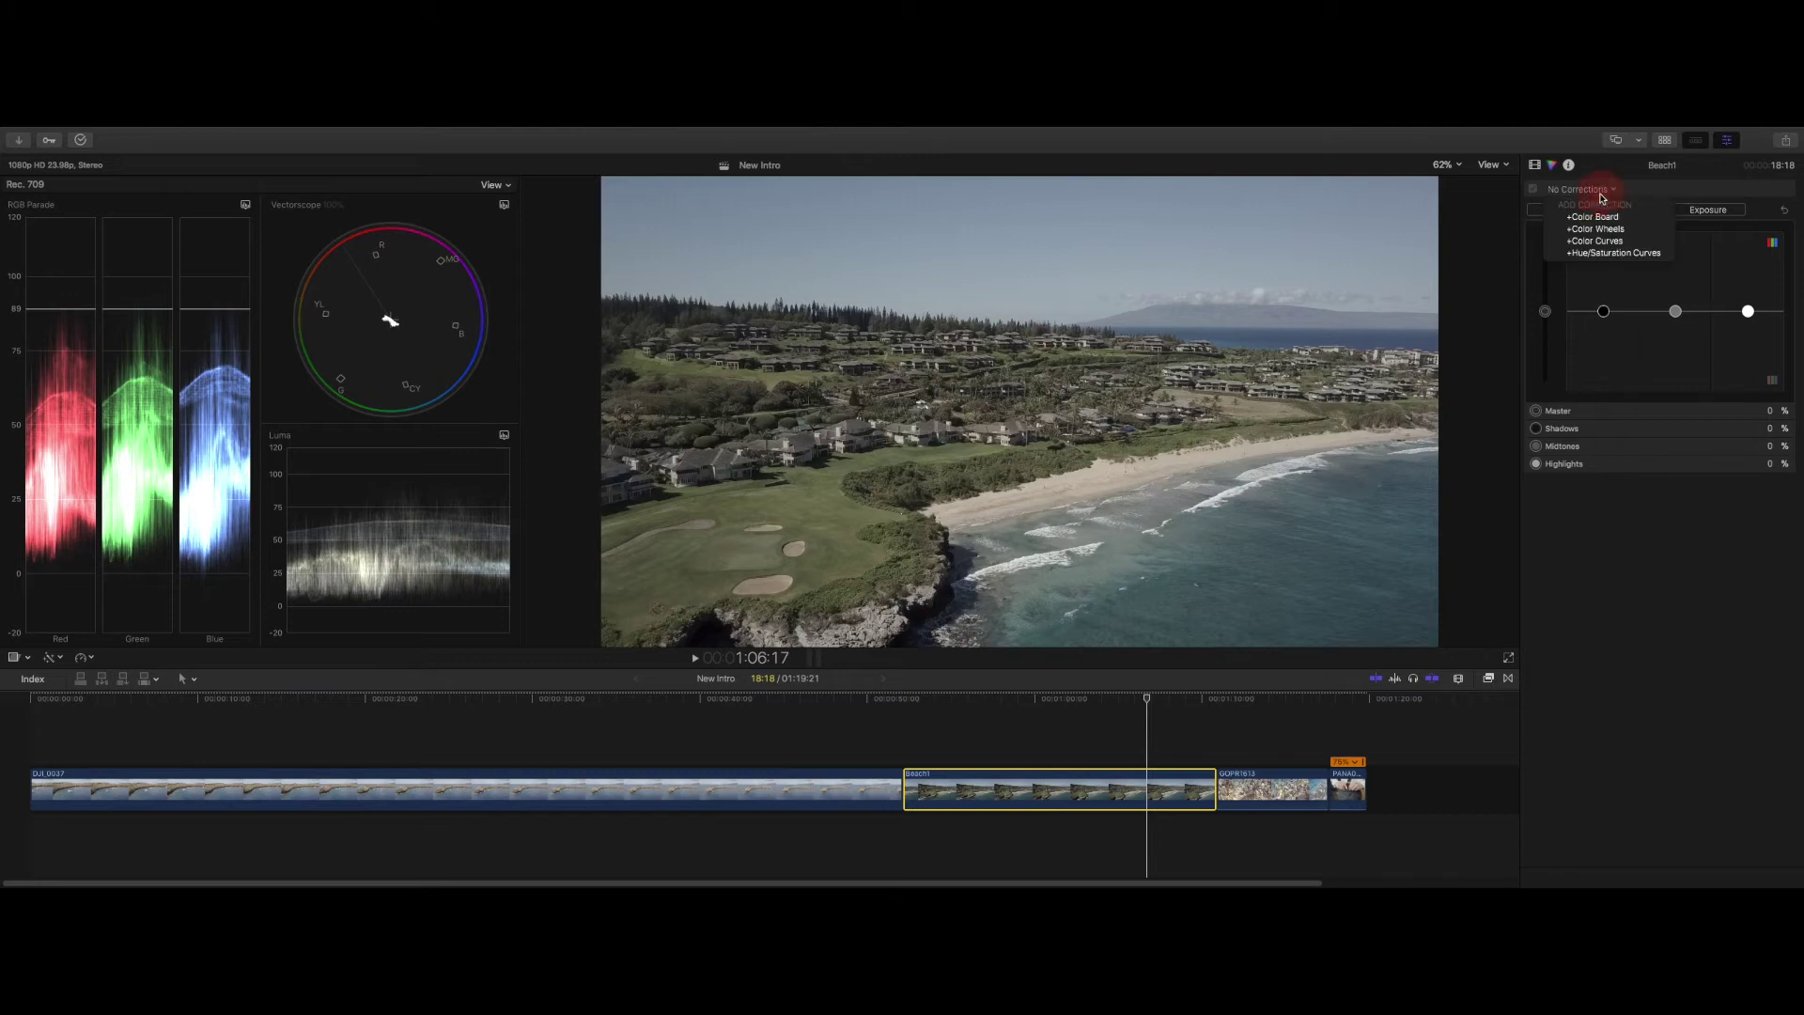
pyautogui.click(1616, 249)
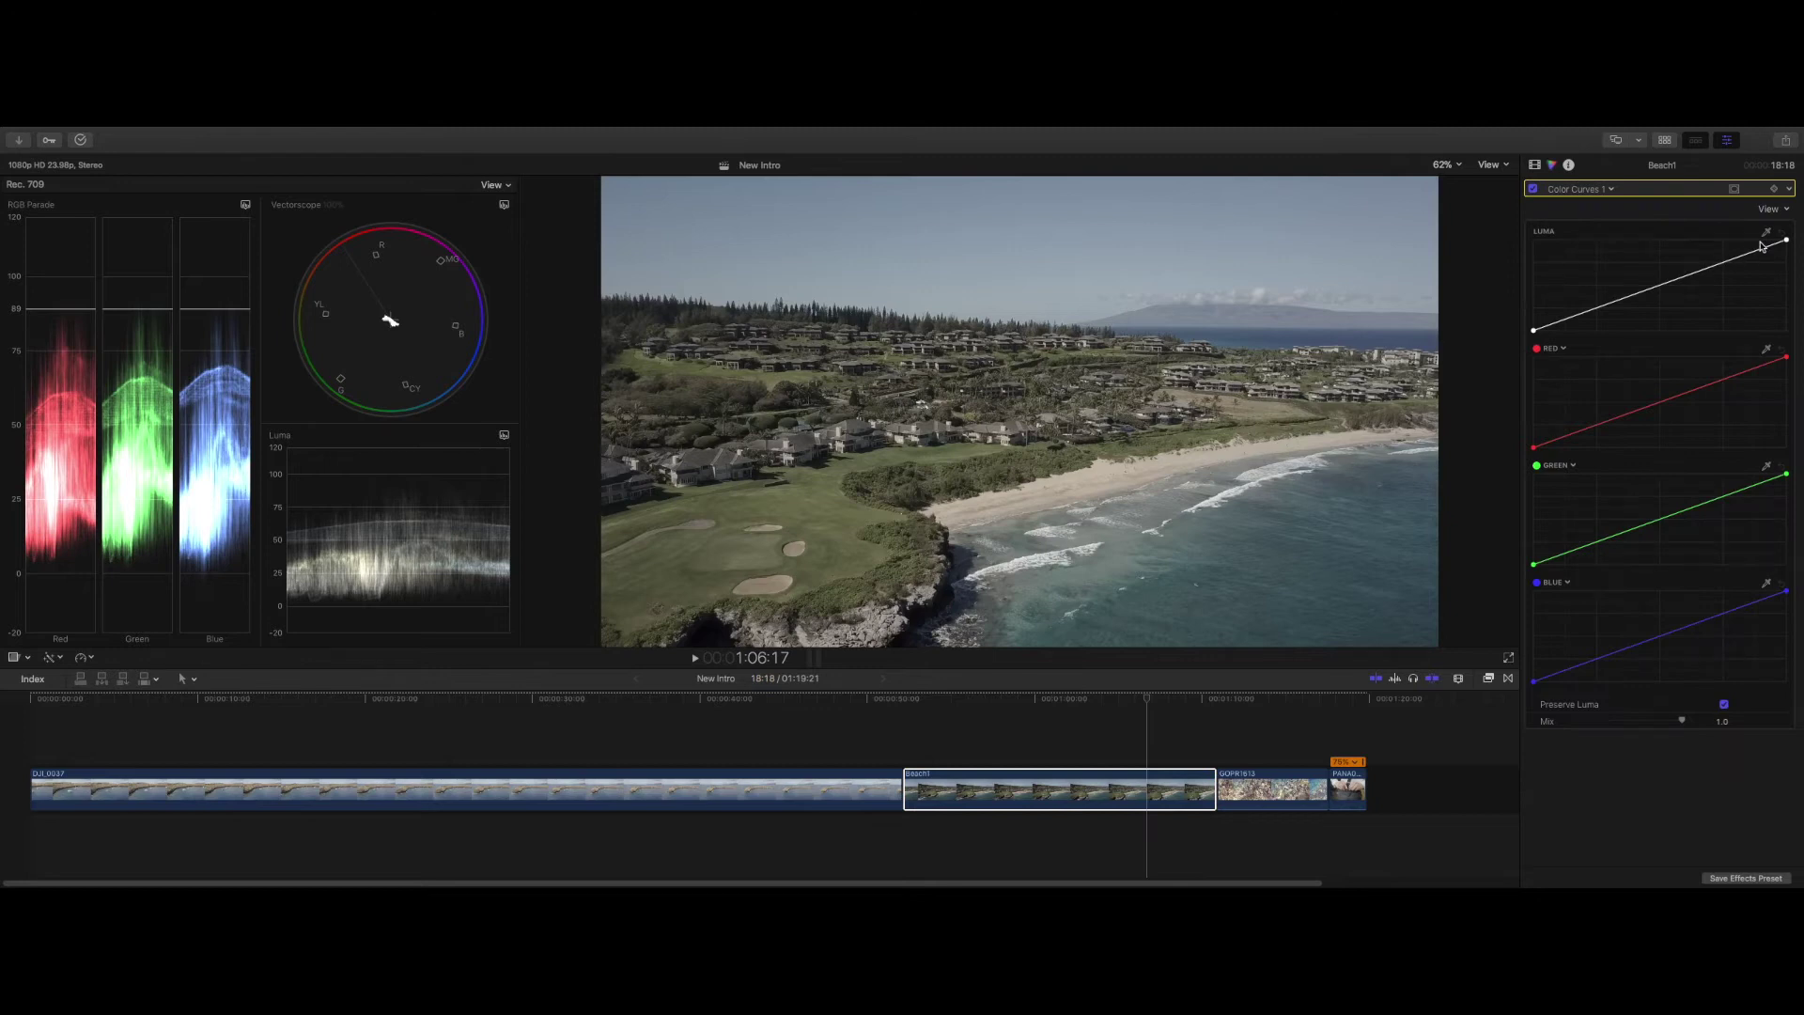
pyautogui.moveTo(1785, 243); pyautogui.dragTo(1712, 244)
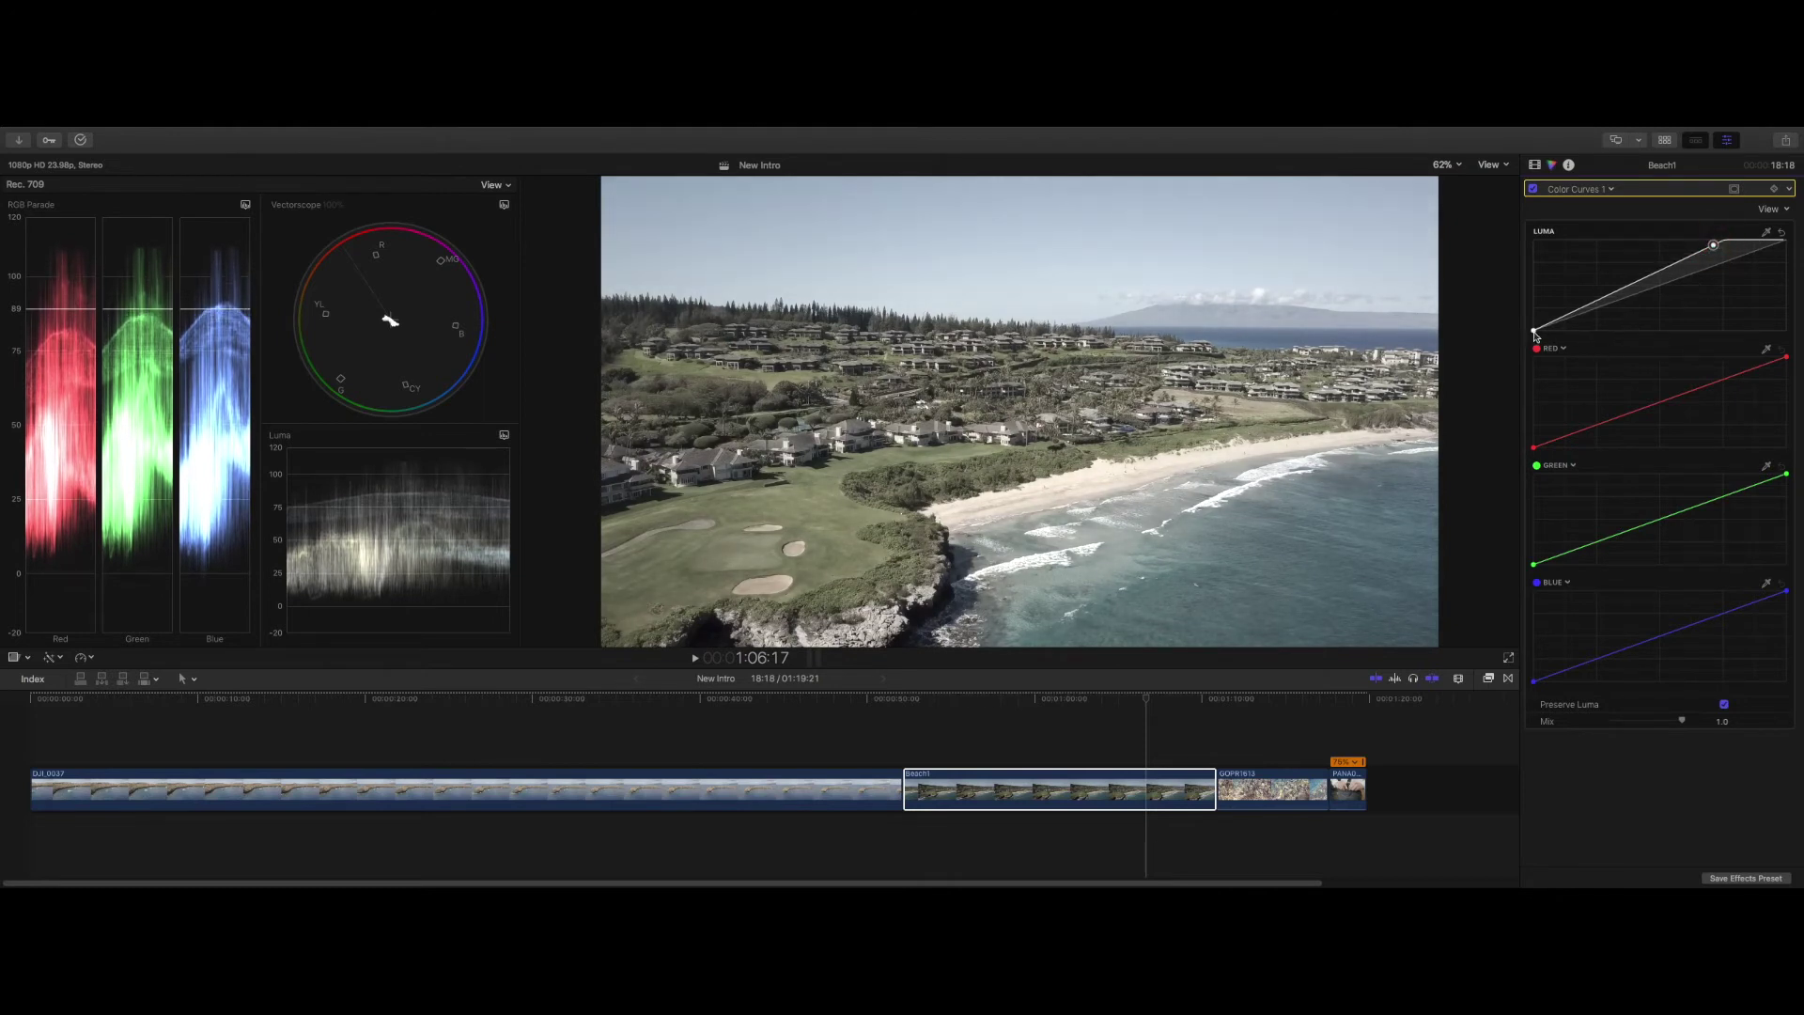
pyautogui.moveTo(1535, 333); pyautogui.dragTo(1538, 334)
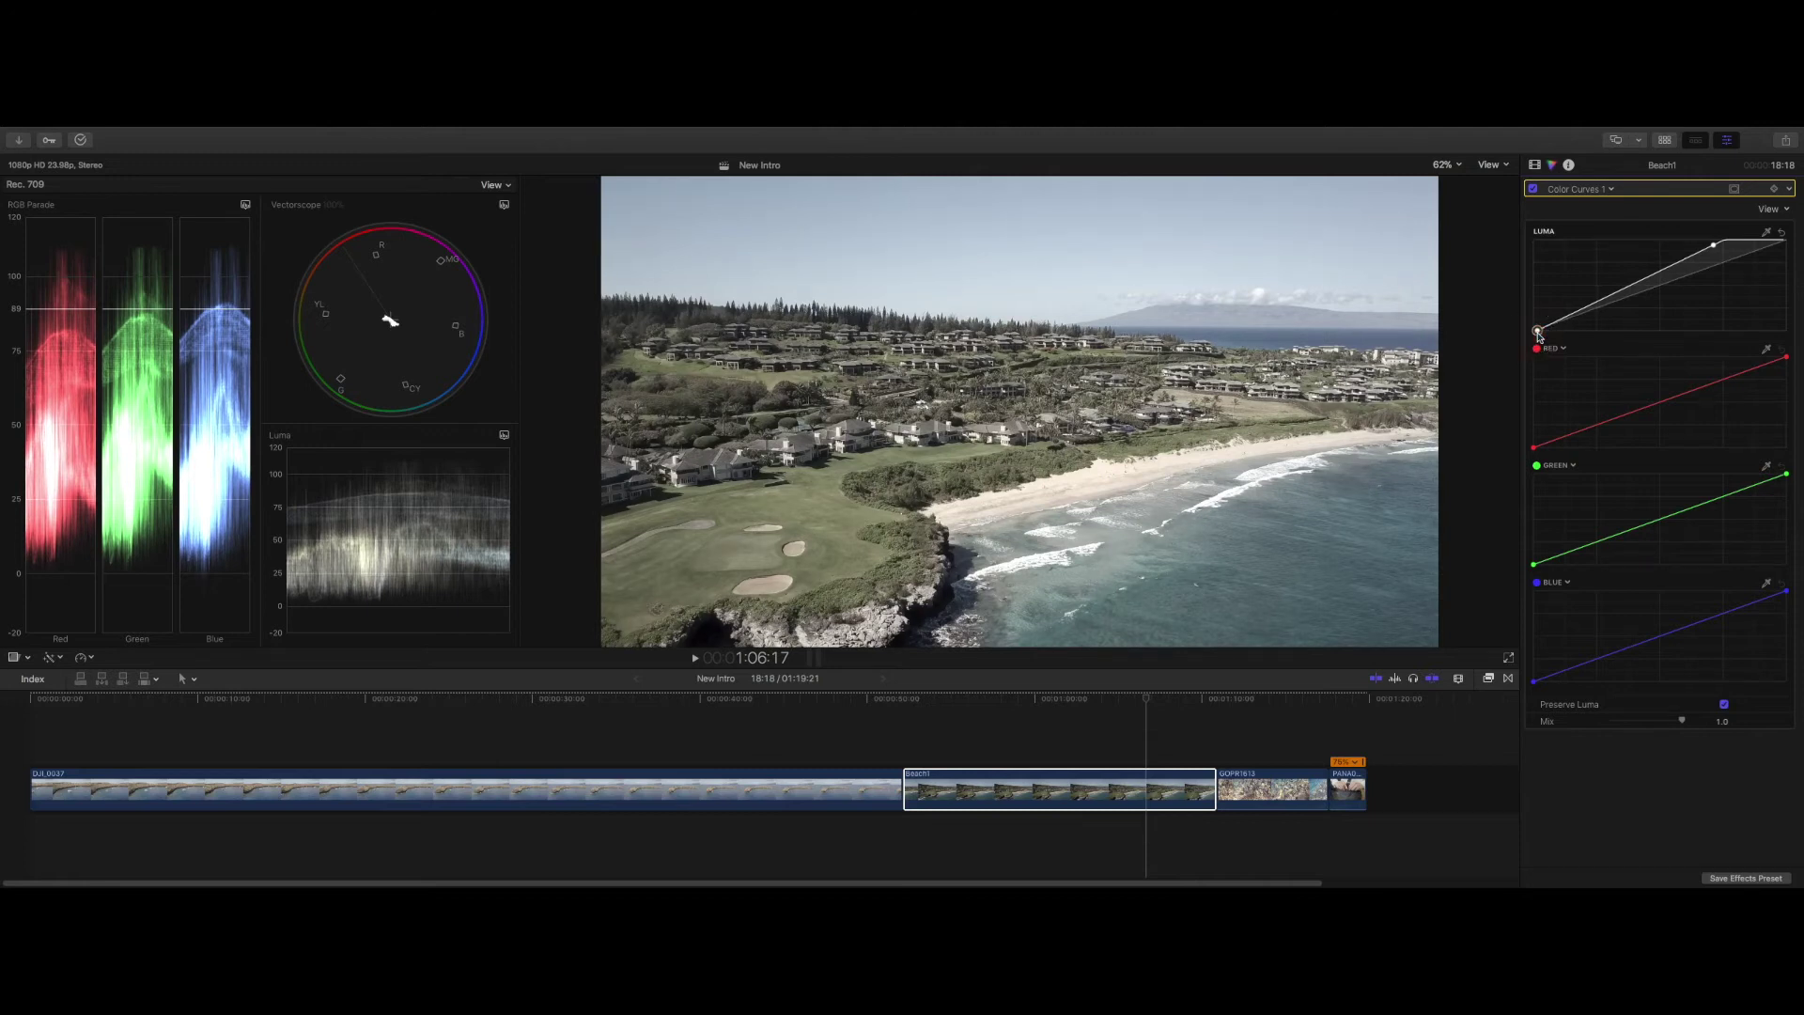
pyautogui.click(1577, 191)
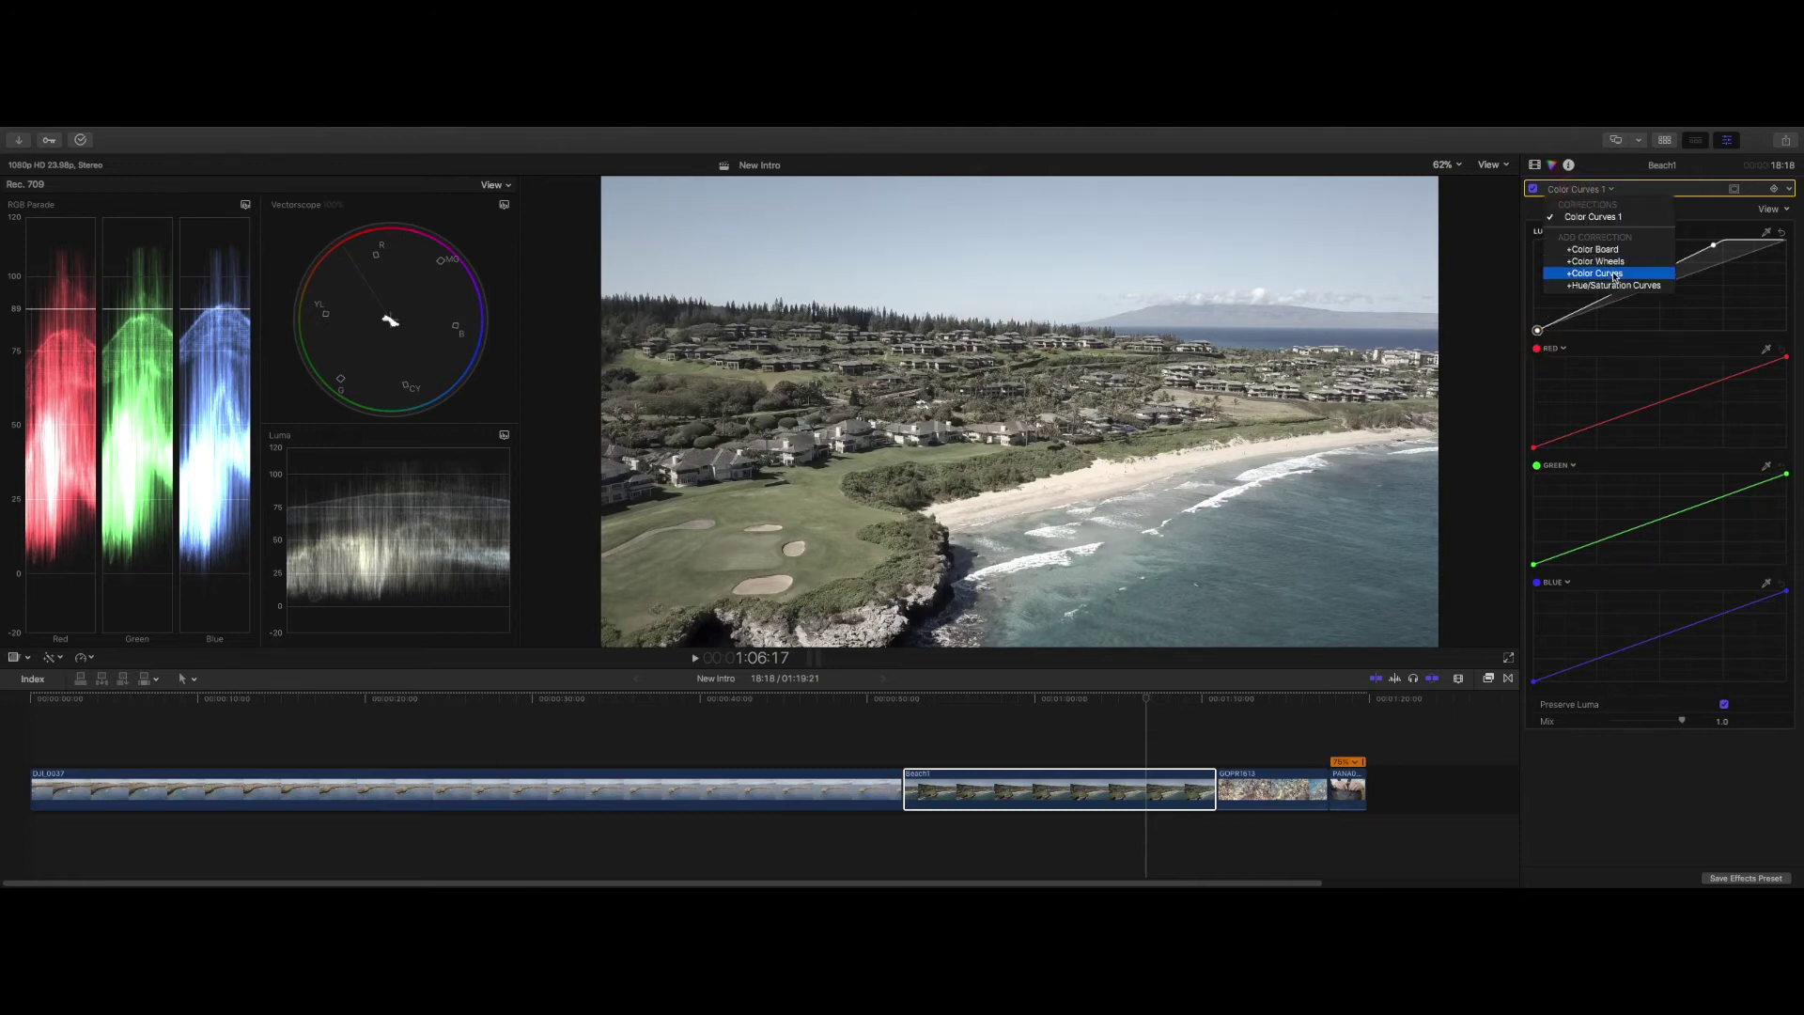
# - Add a second Color Curves correction and bend Beach1's Luma curve into a contrast S-curve
pyautogui.click(1614, 275)
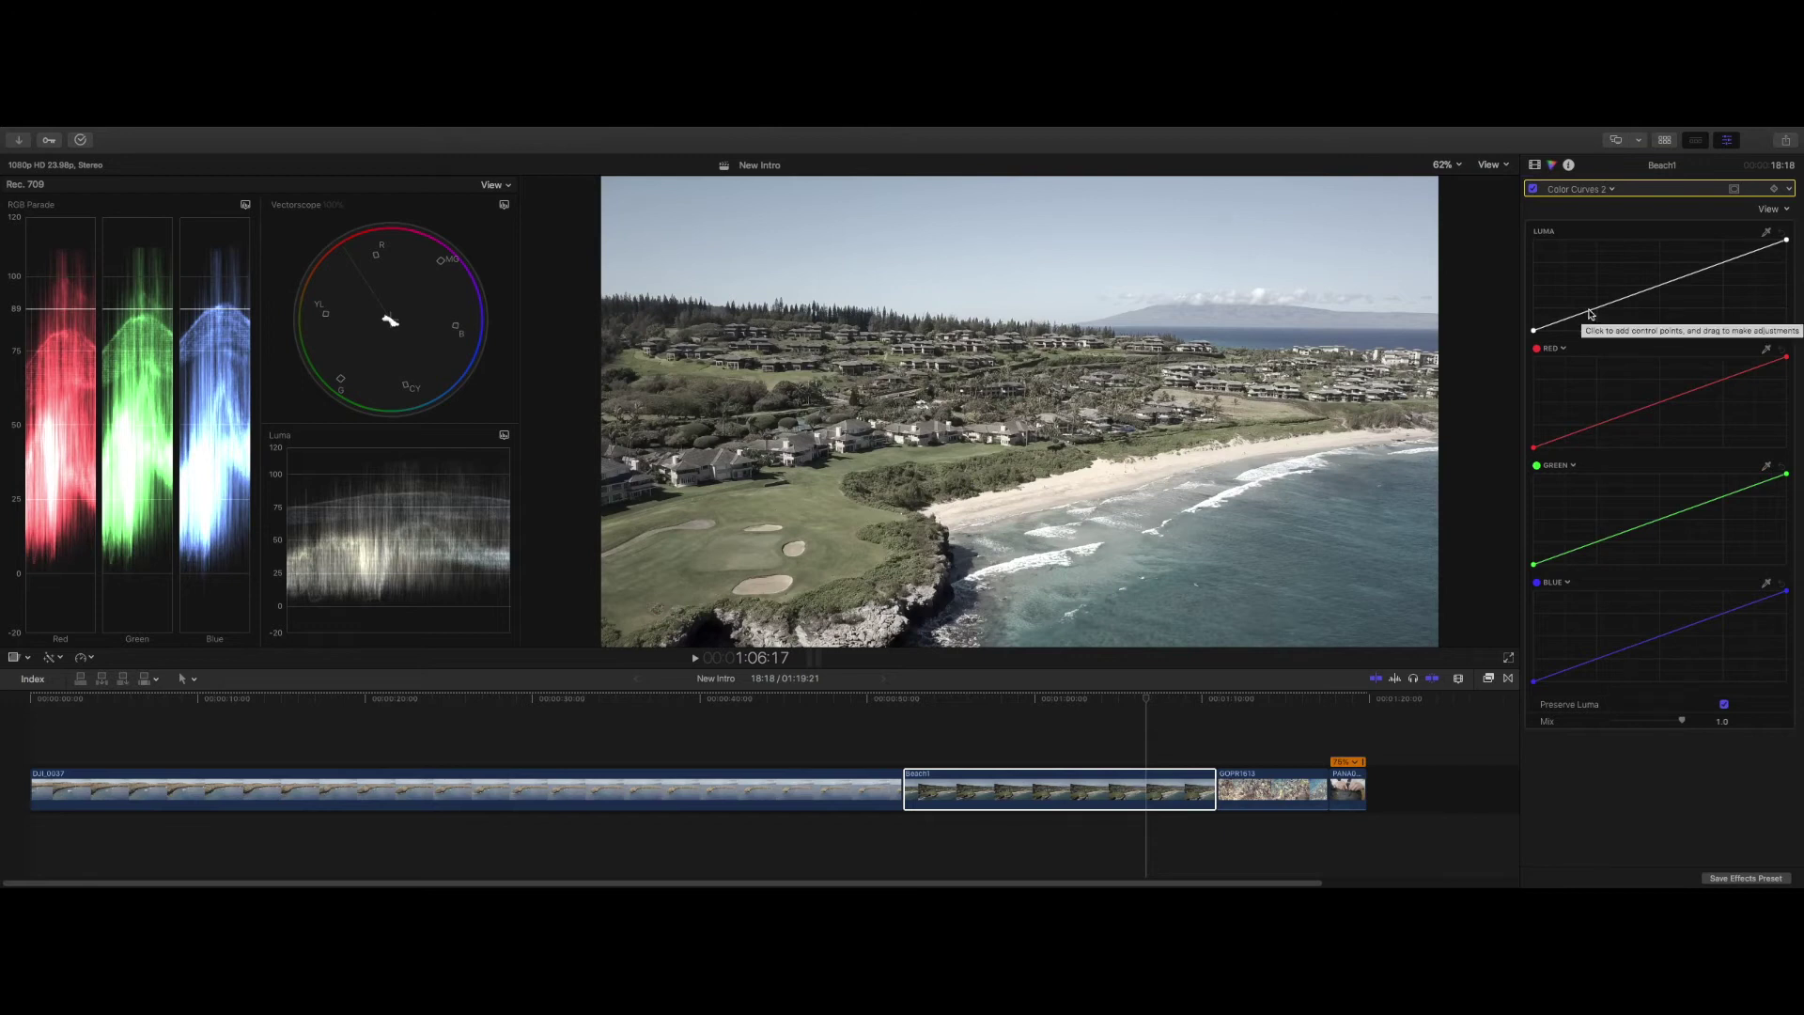
pyautogui.click(1589, 311)
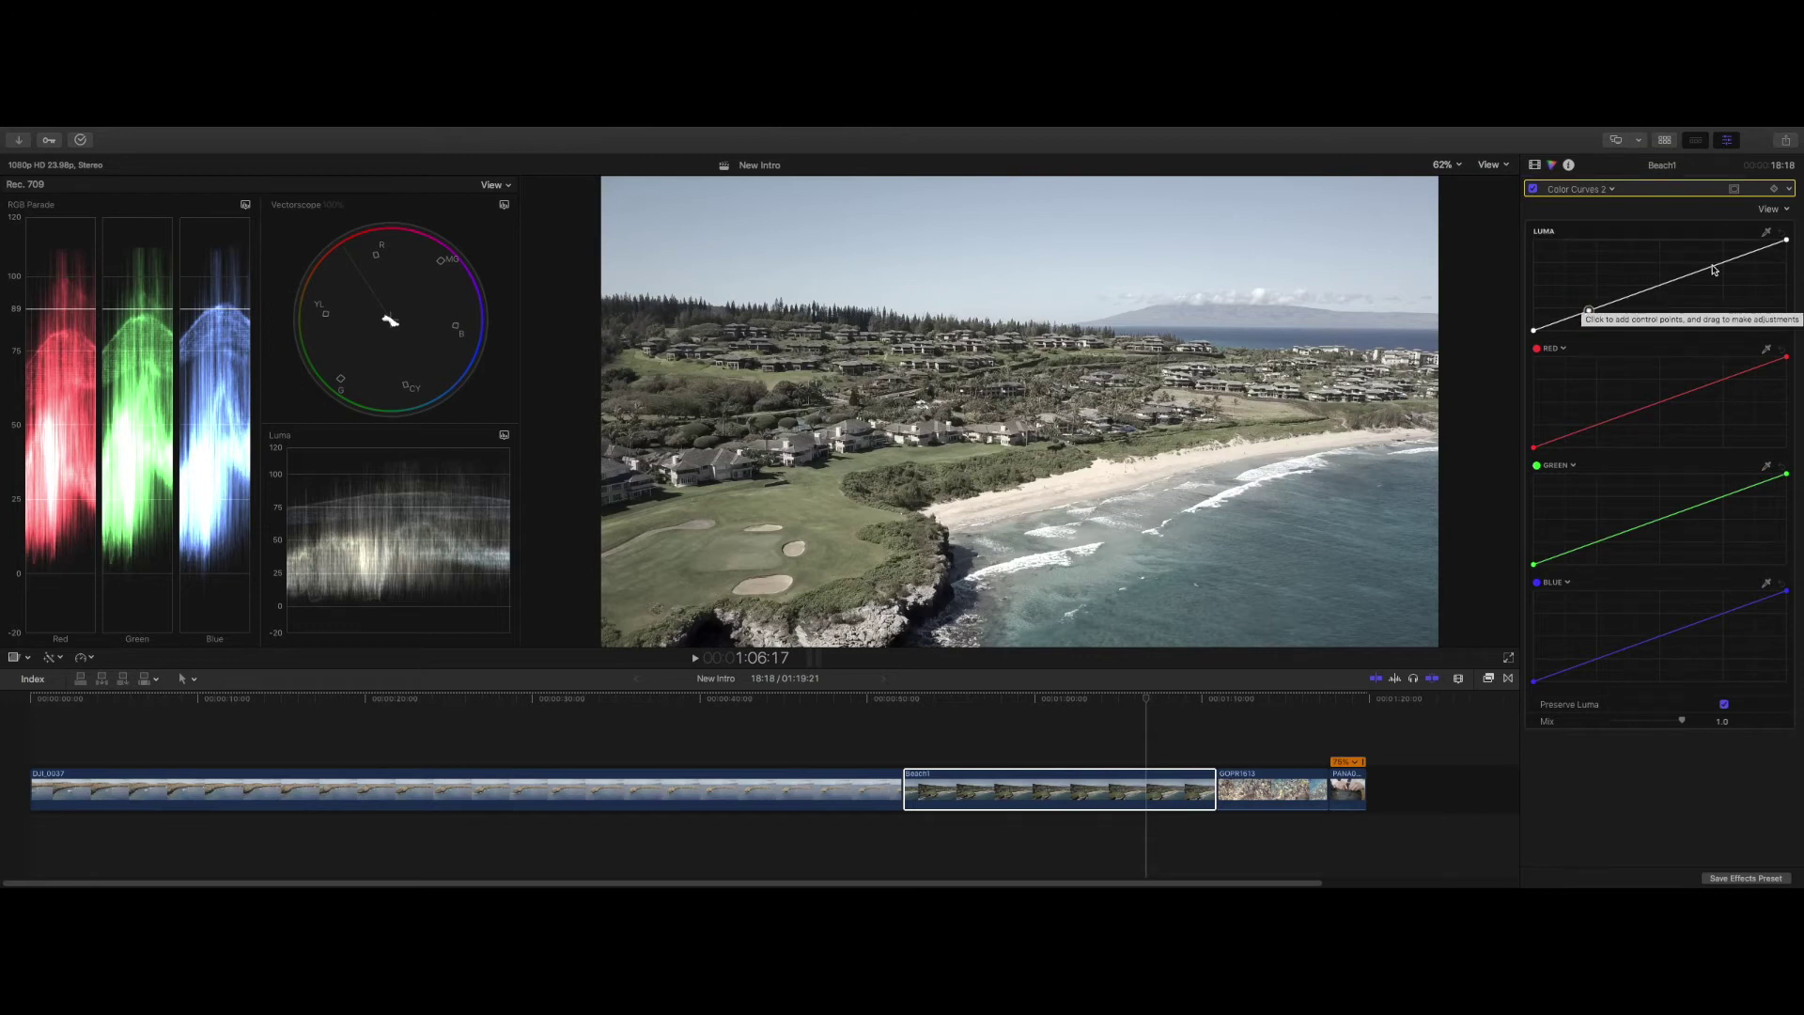
pyautogui.moveTo(1588, 312); pyautogui.dragTo(1598, 314)
pyautogui.moveTo(1698, 273); pyautogui.dragTo(1698, 270)
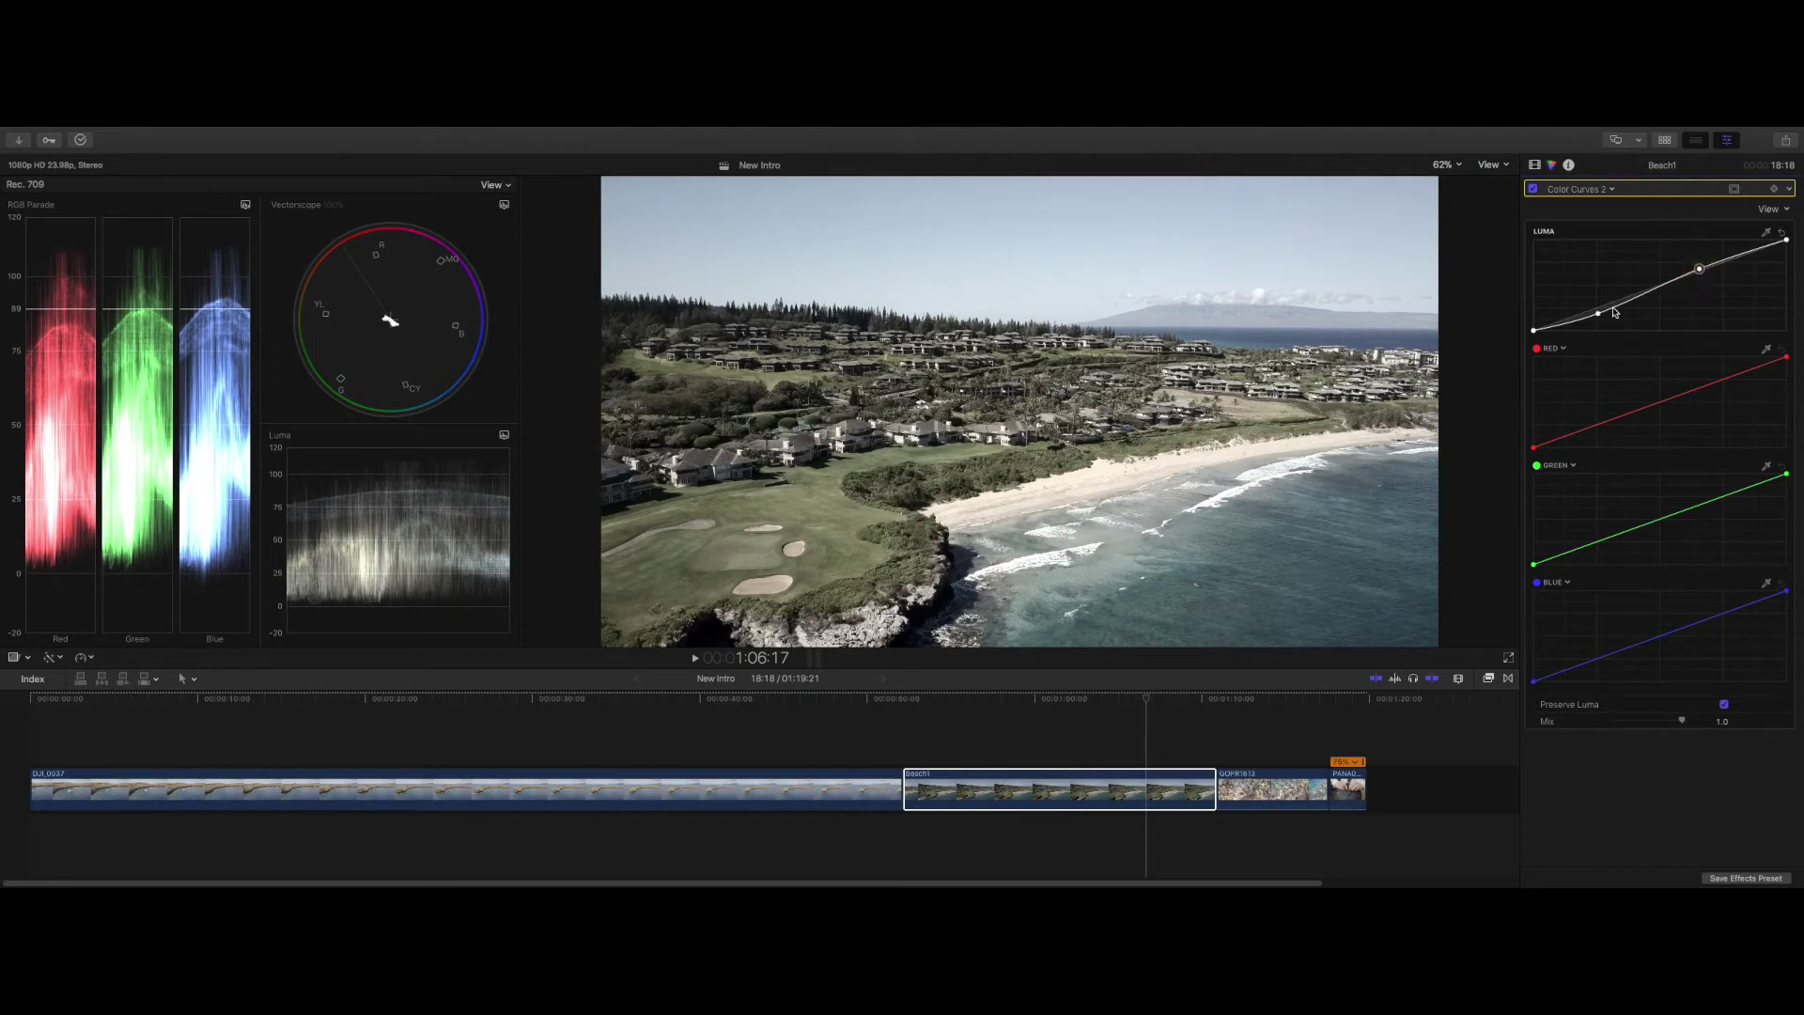
pyautogui.moveTo(1599, 314); pyautogui.dragTo(1601, 314)
pyautogui.click(1589, 188)
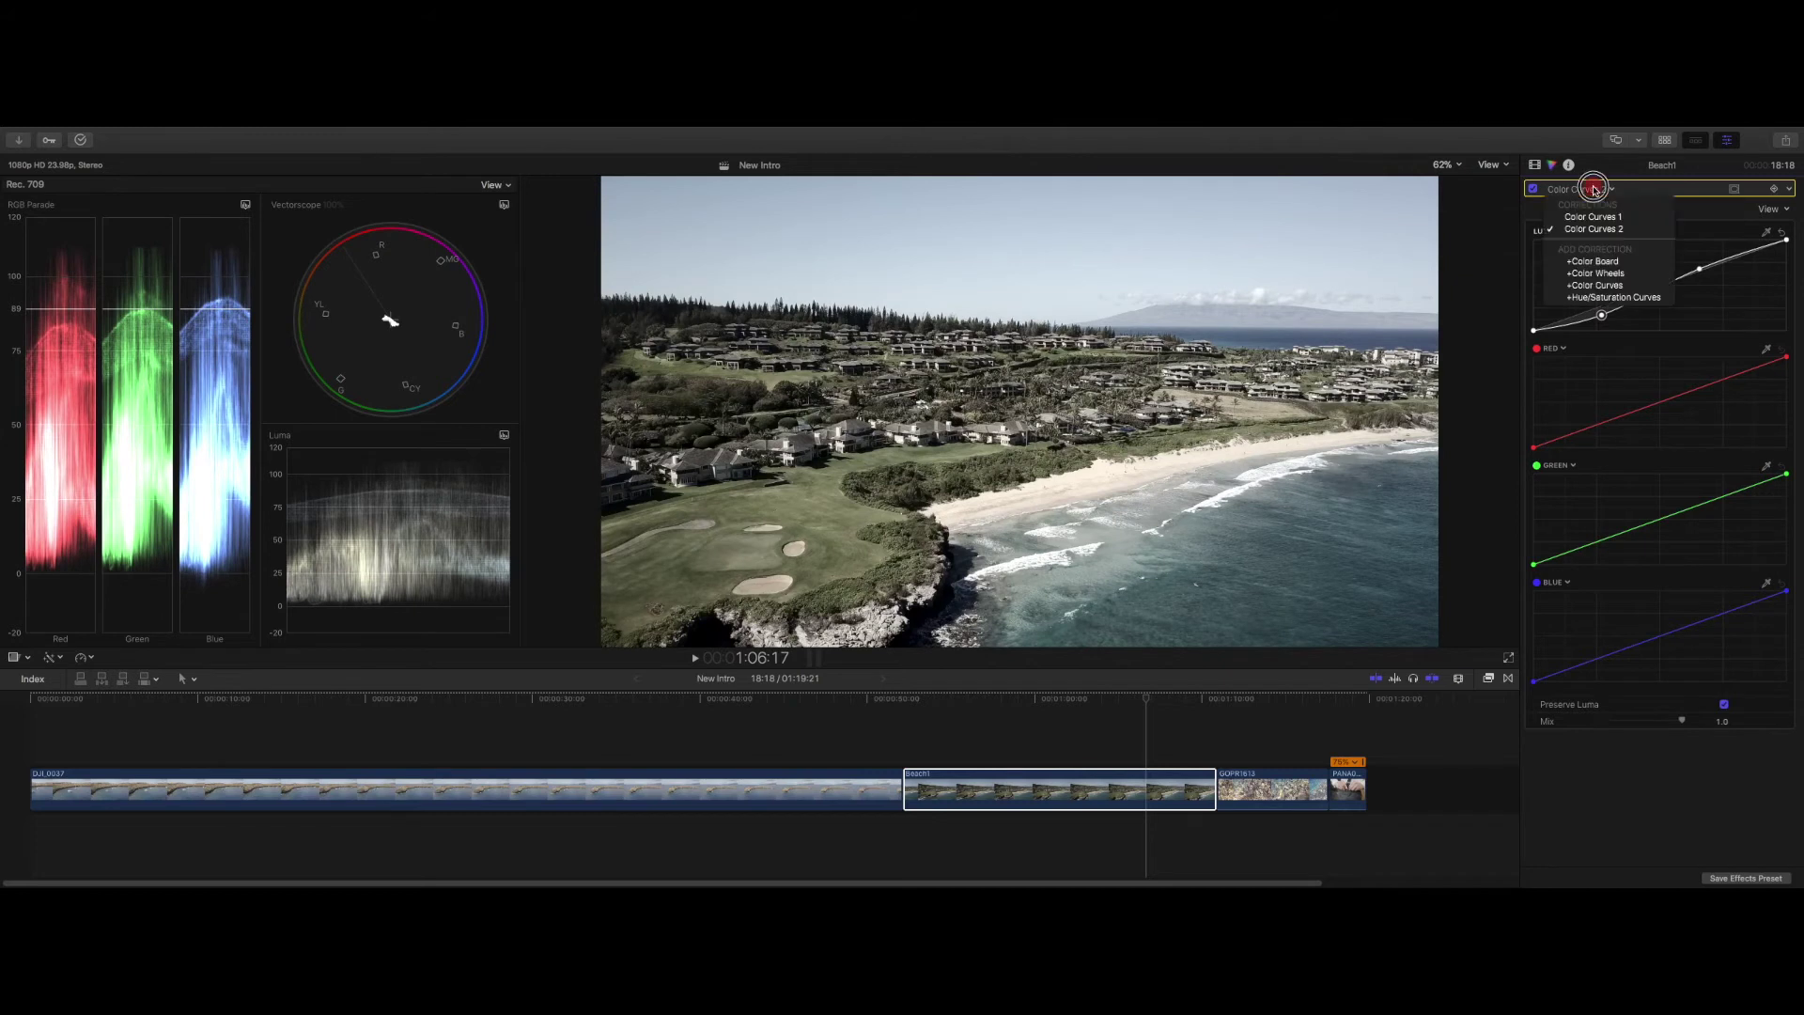
# - Add a Color Board to Beach1 and drag the Master saturation puck up to 41%
pyautogui.click(1631, 263)
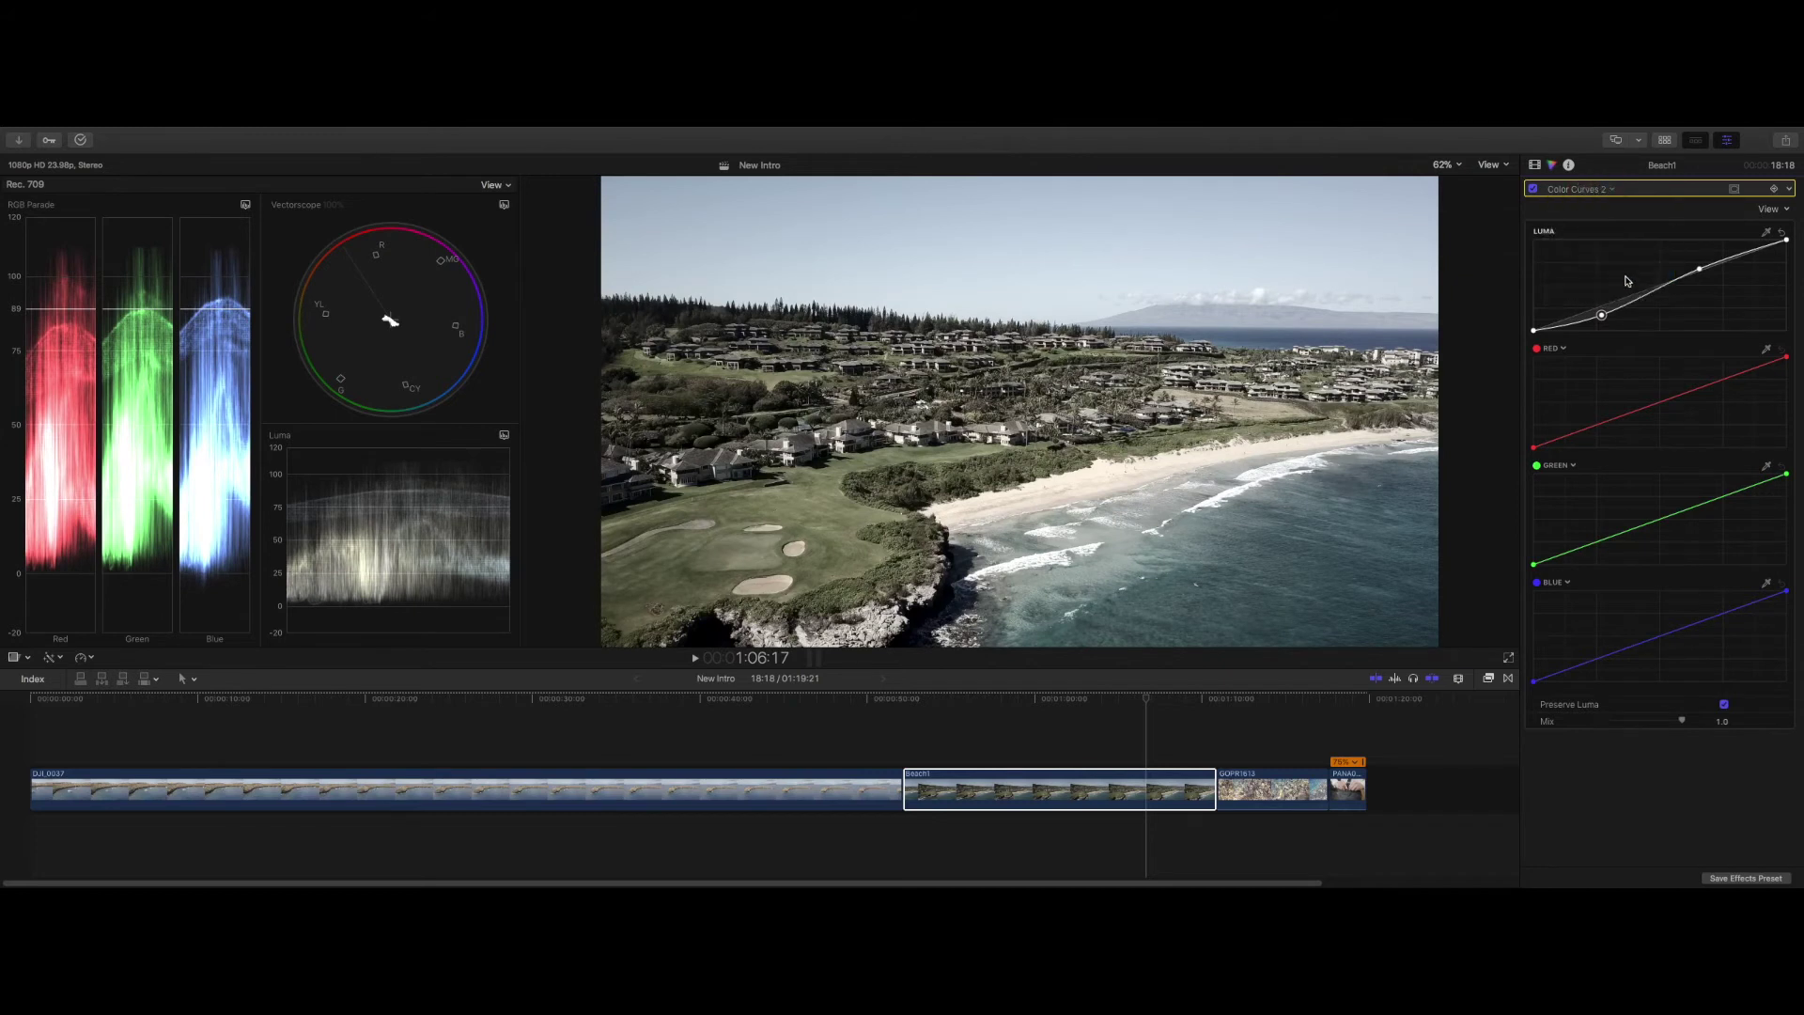
pyautogui.moveTo(1547, 317); pyautogui.dragTo(1540, 285)
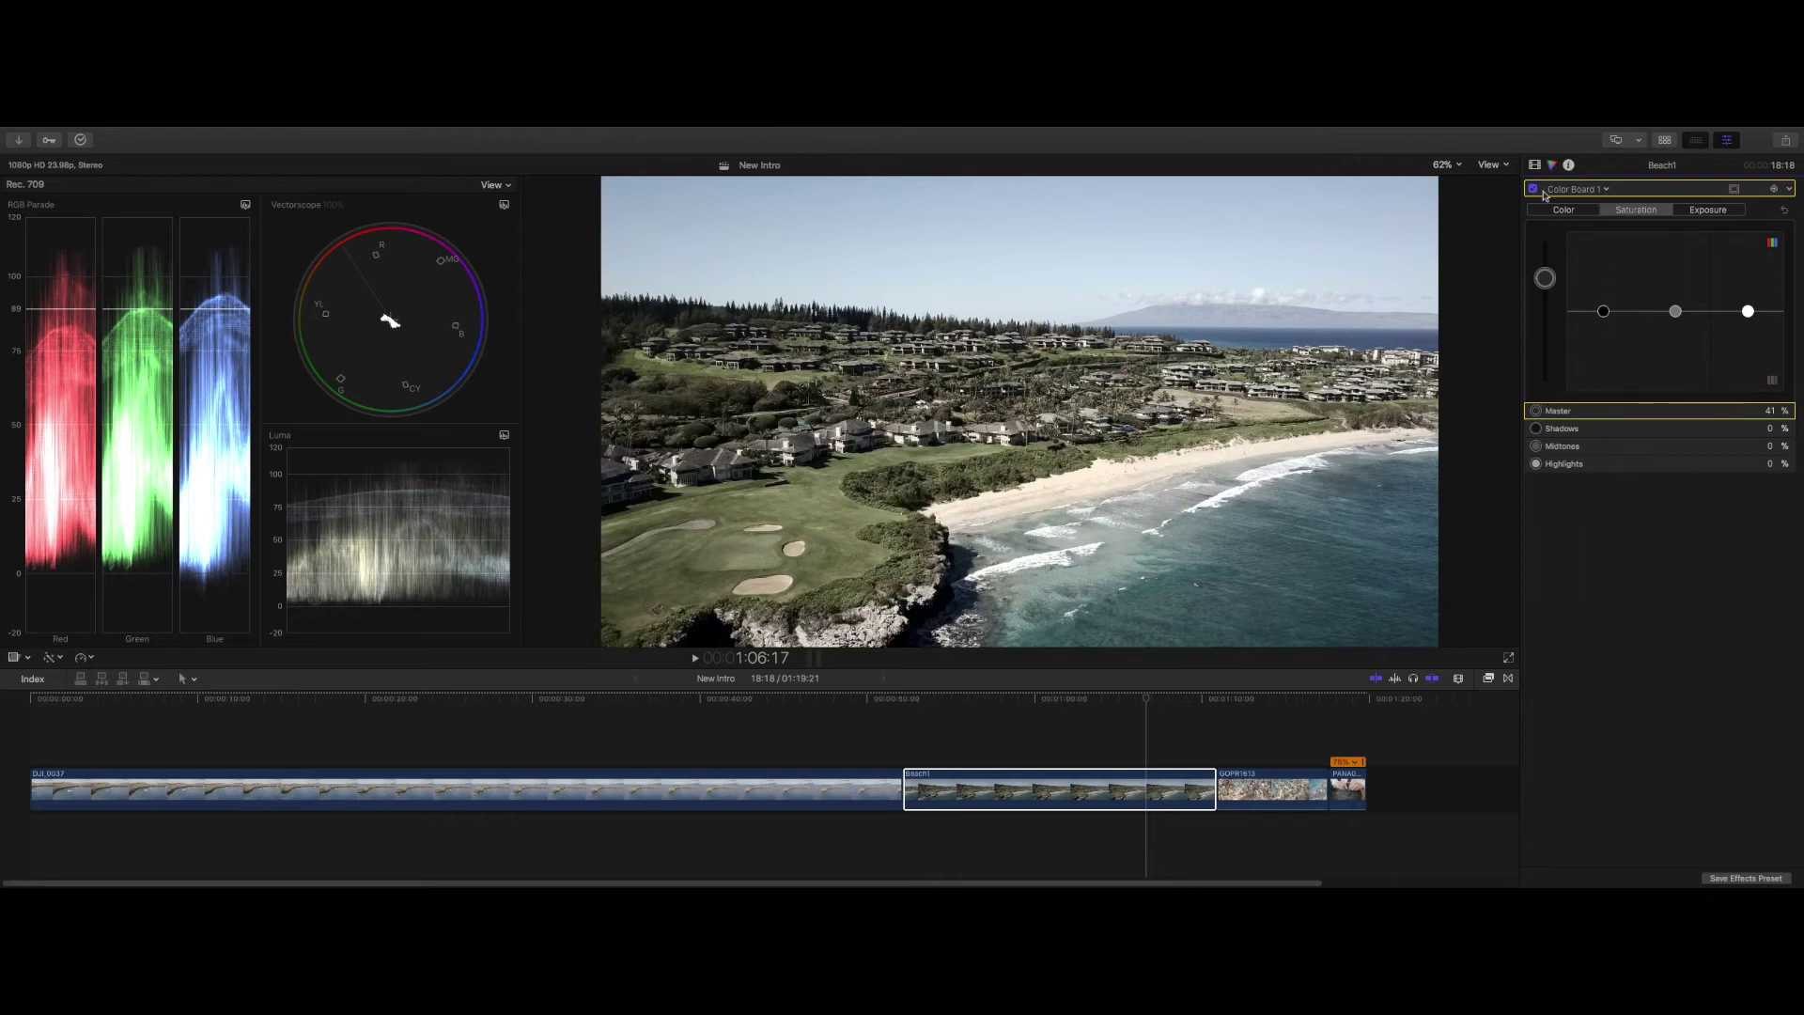
pyautogui.click(1583, 189)
# - Add Hue/Saturation Curves to Beach1 and sample blue points on its Hue vs Hue curve
pyautogui.click(1615, 312)
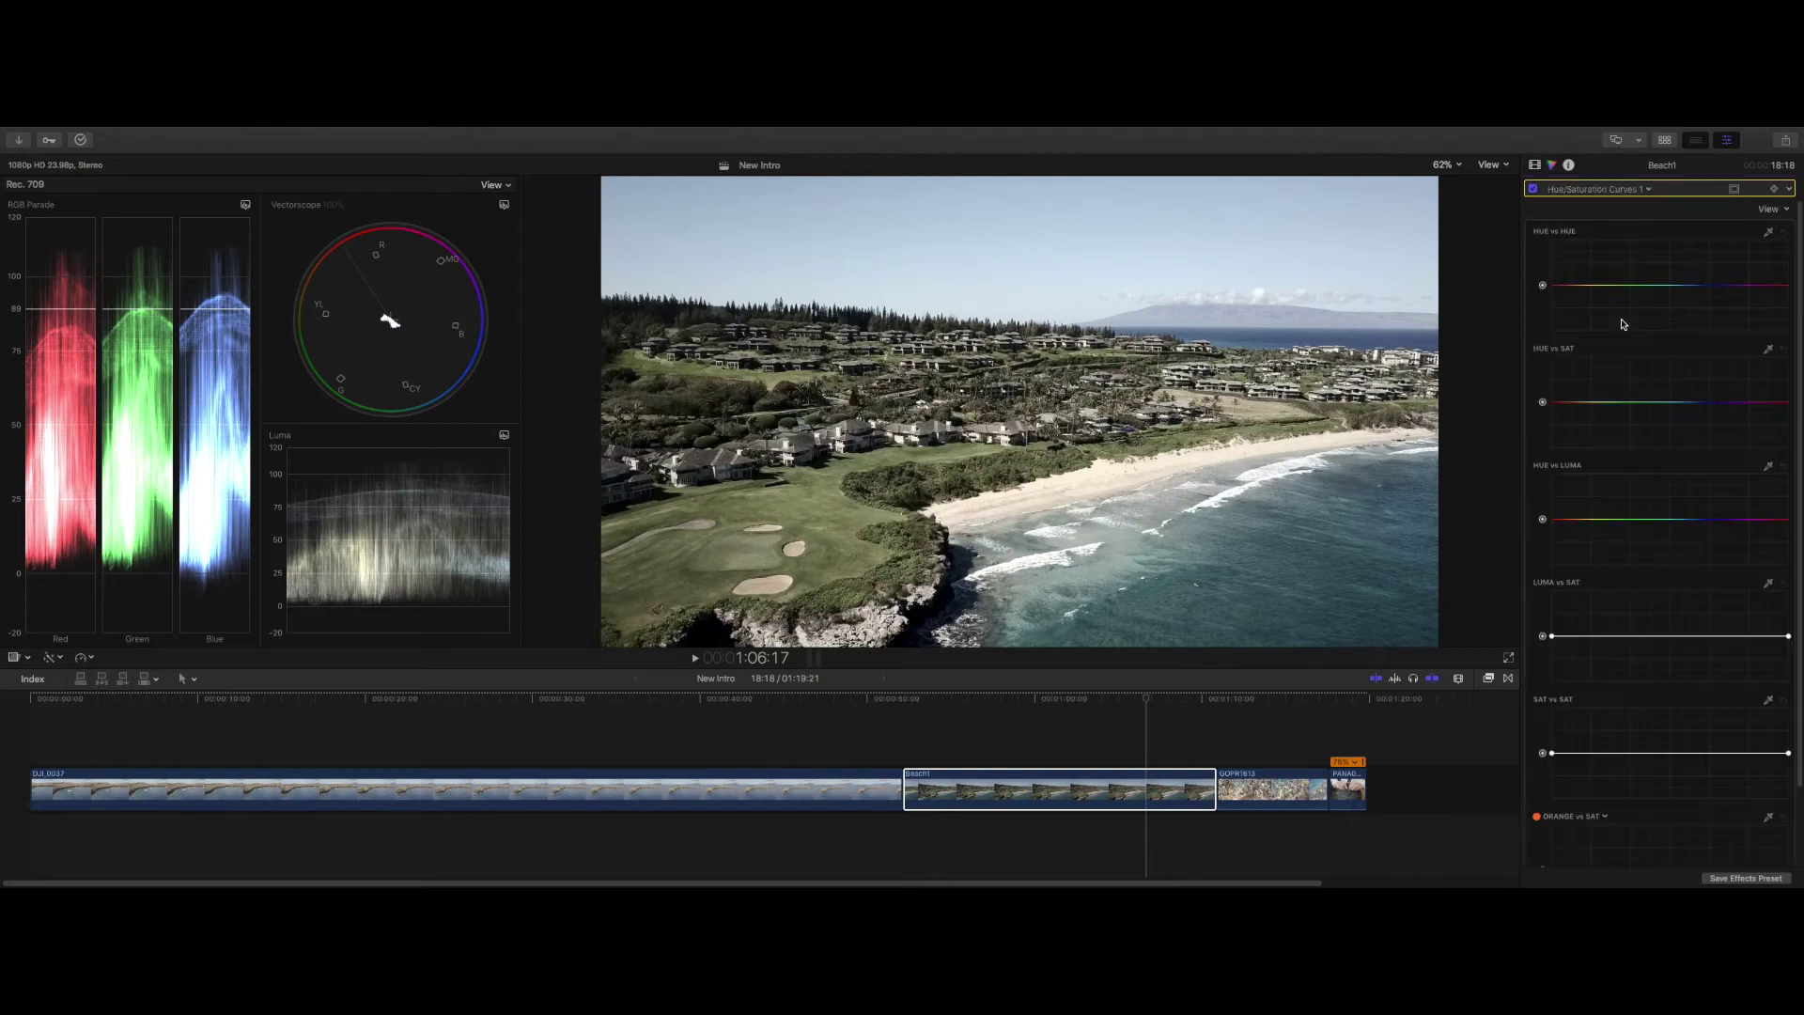
pyautogui.click(1768, 234)
pyautogui.click(1321, 560)
pyautogui.moveTo(1681, 286); pyautogui.dragTo(1682, 284)
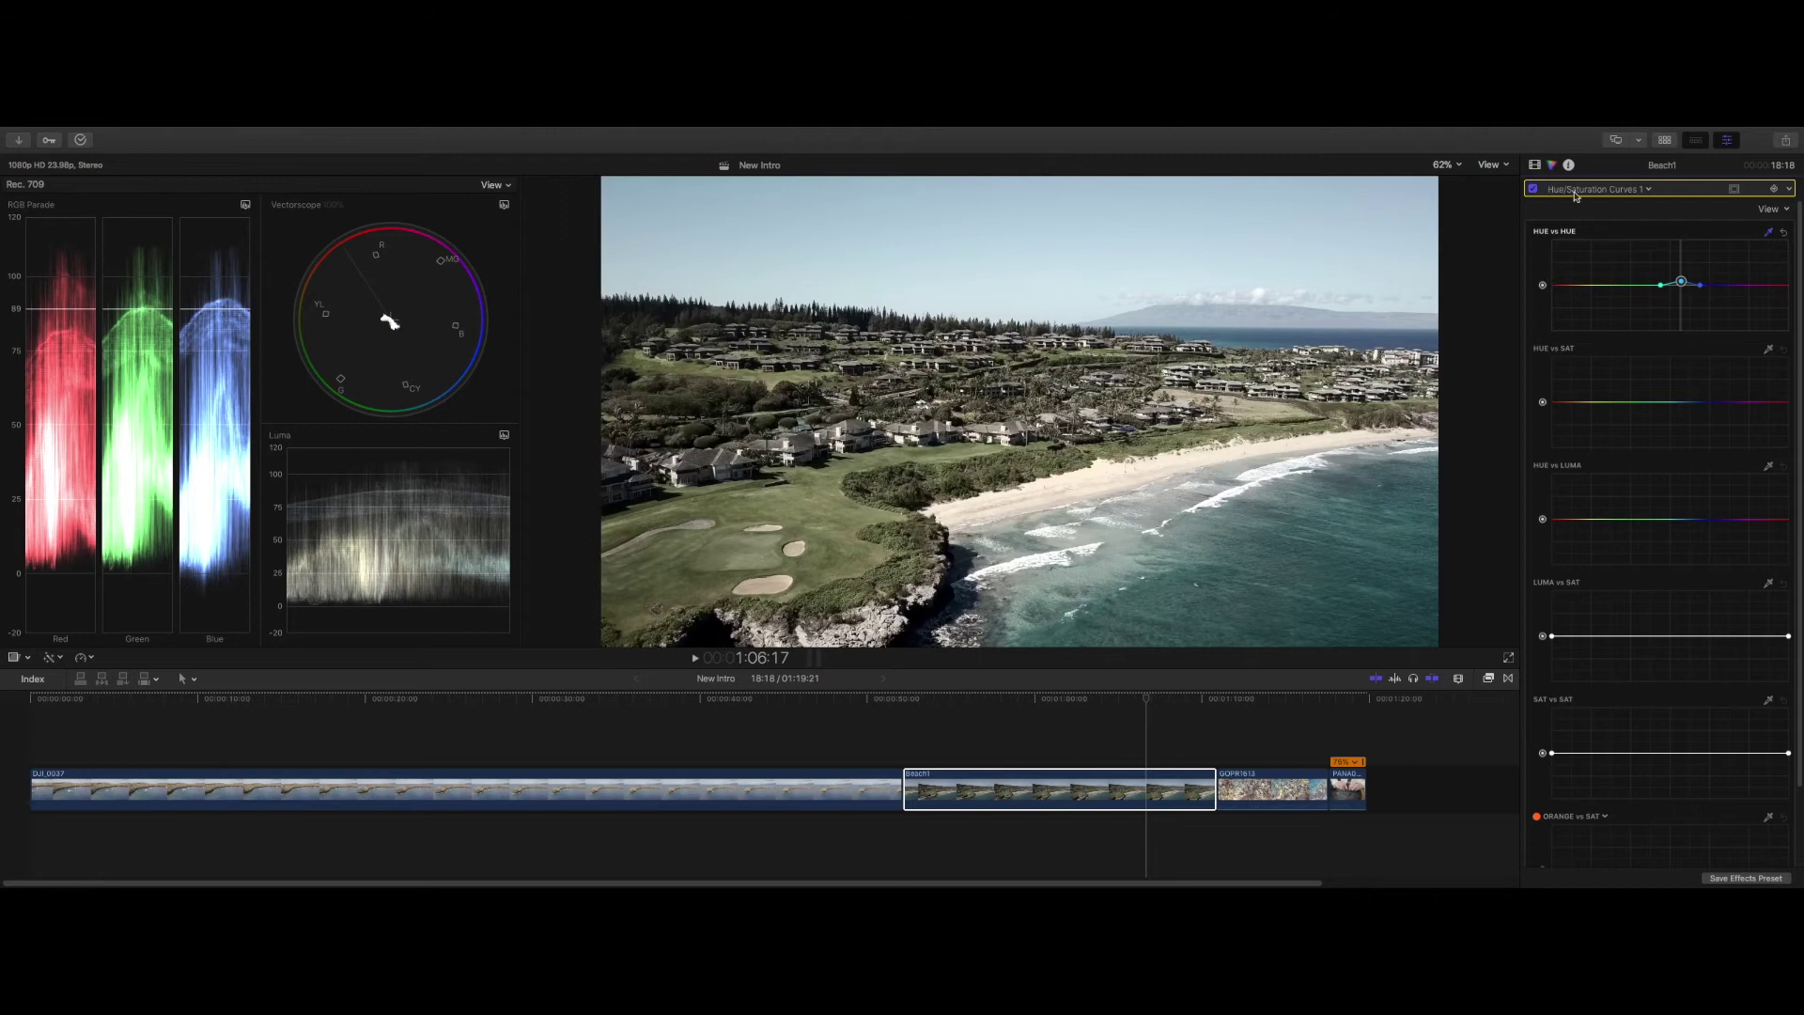
# - Toggle Beach1's effects off and on to compare the graded and ungraded clip
pyautogui.click(1534, 166)
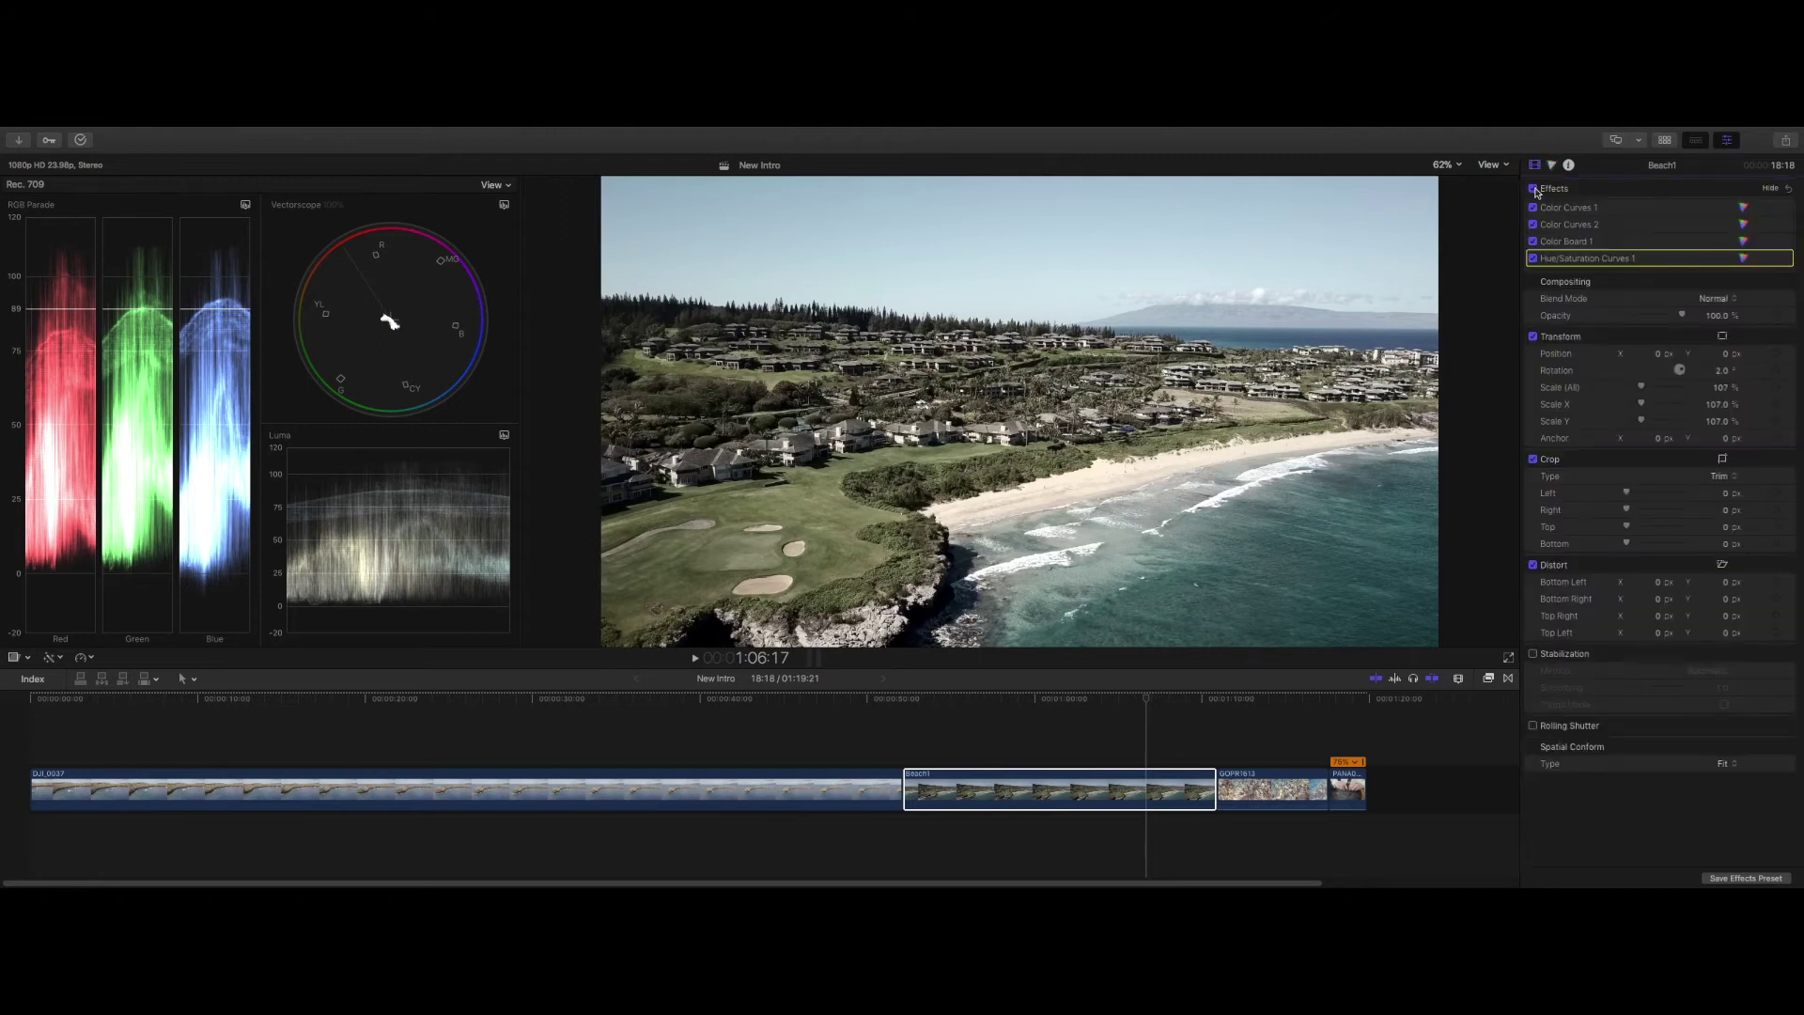
pyautogui.click(1535, 190)
pyautogui.click(1535, 190)
pyautogui.click(1535, 190)
pyautogui.click(1535, 190)
# - Raise Color Curves 2's lower luma point slightly, recompare, then select the PANA0356 strap clip
pyautogui.doubleClick(1597, 226)
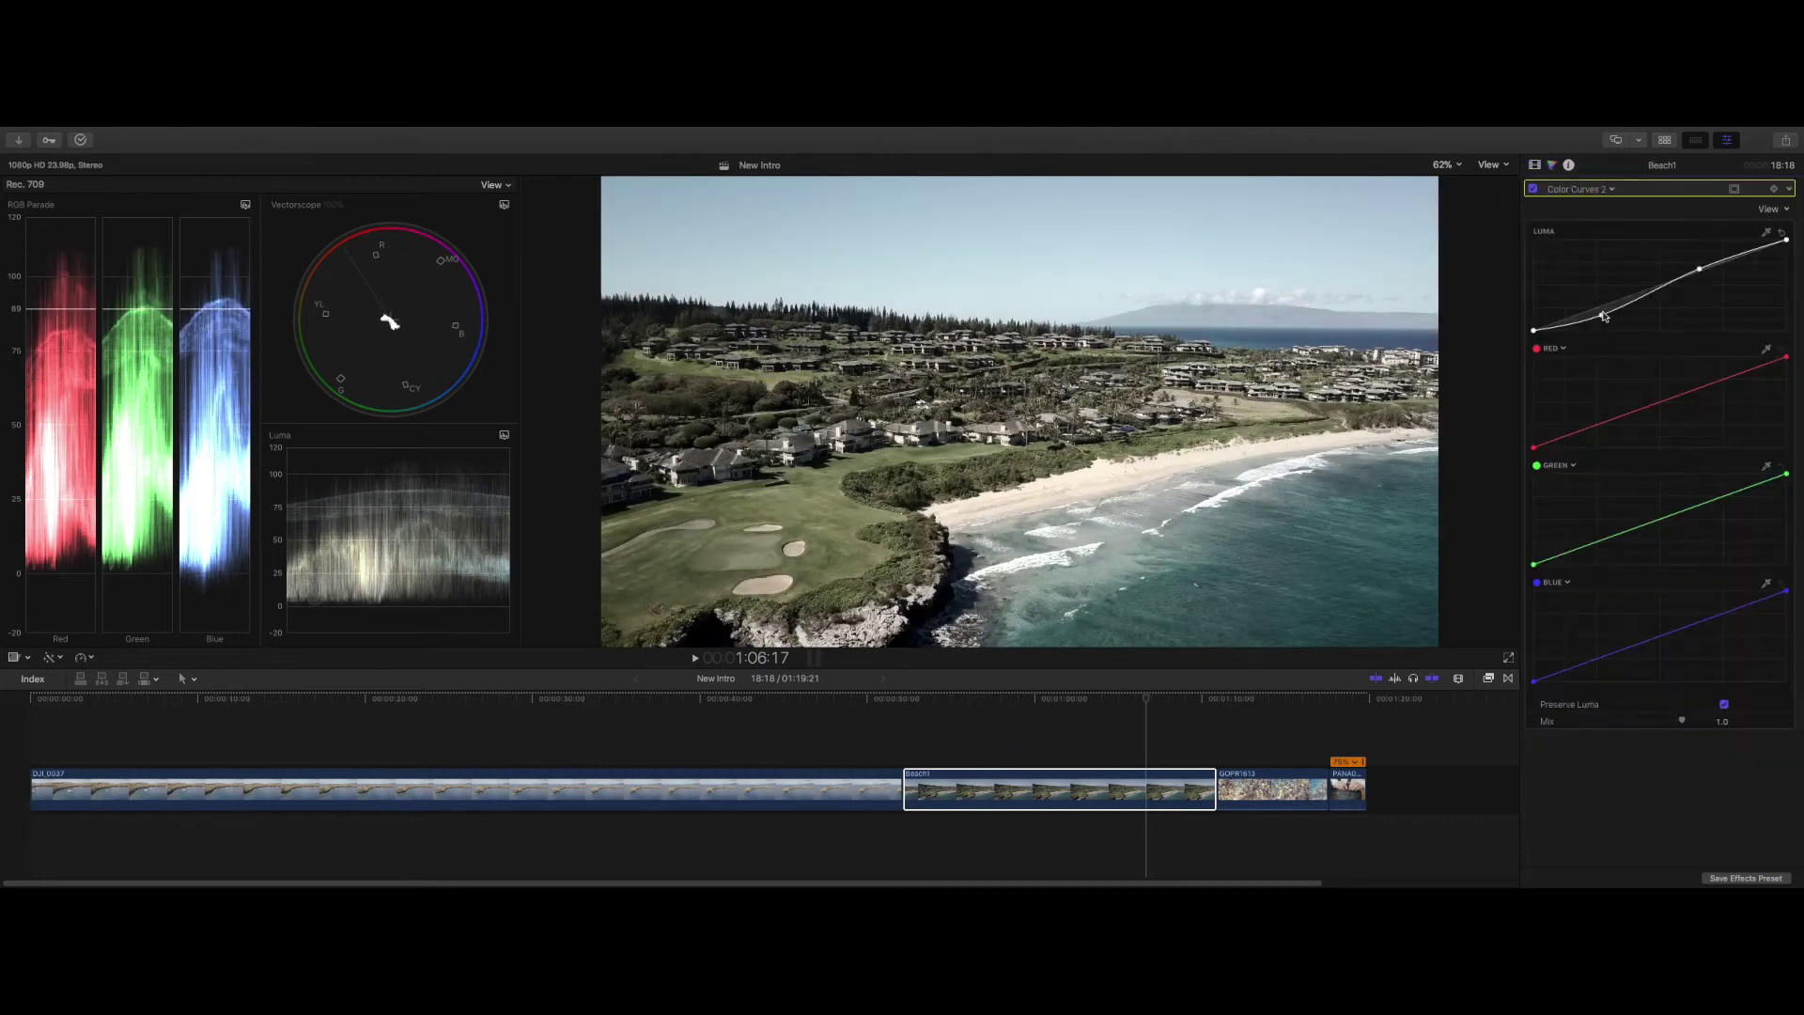
pyautogui.moveTo(1603, 317); pyautogui.dragTo(1602, 317)
pyautogui.click(1534, 164)
pyautogui.click(1532, 188)
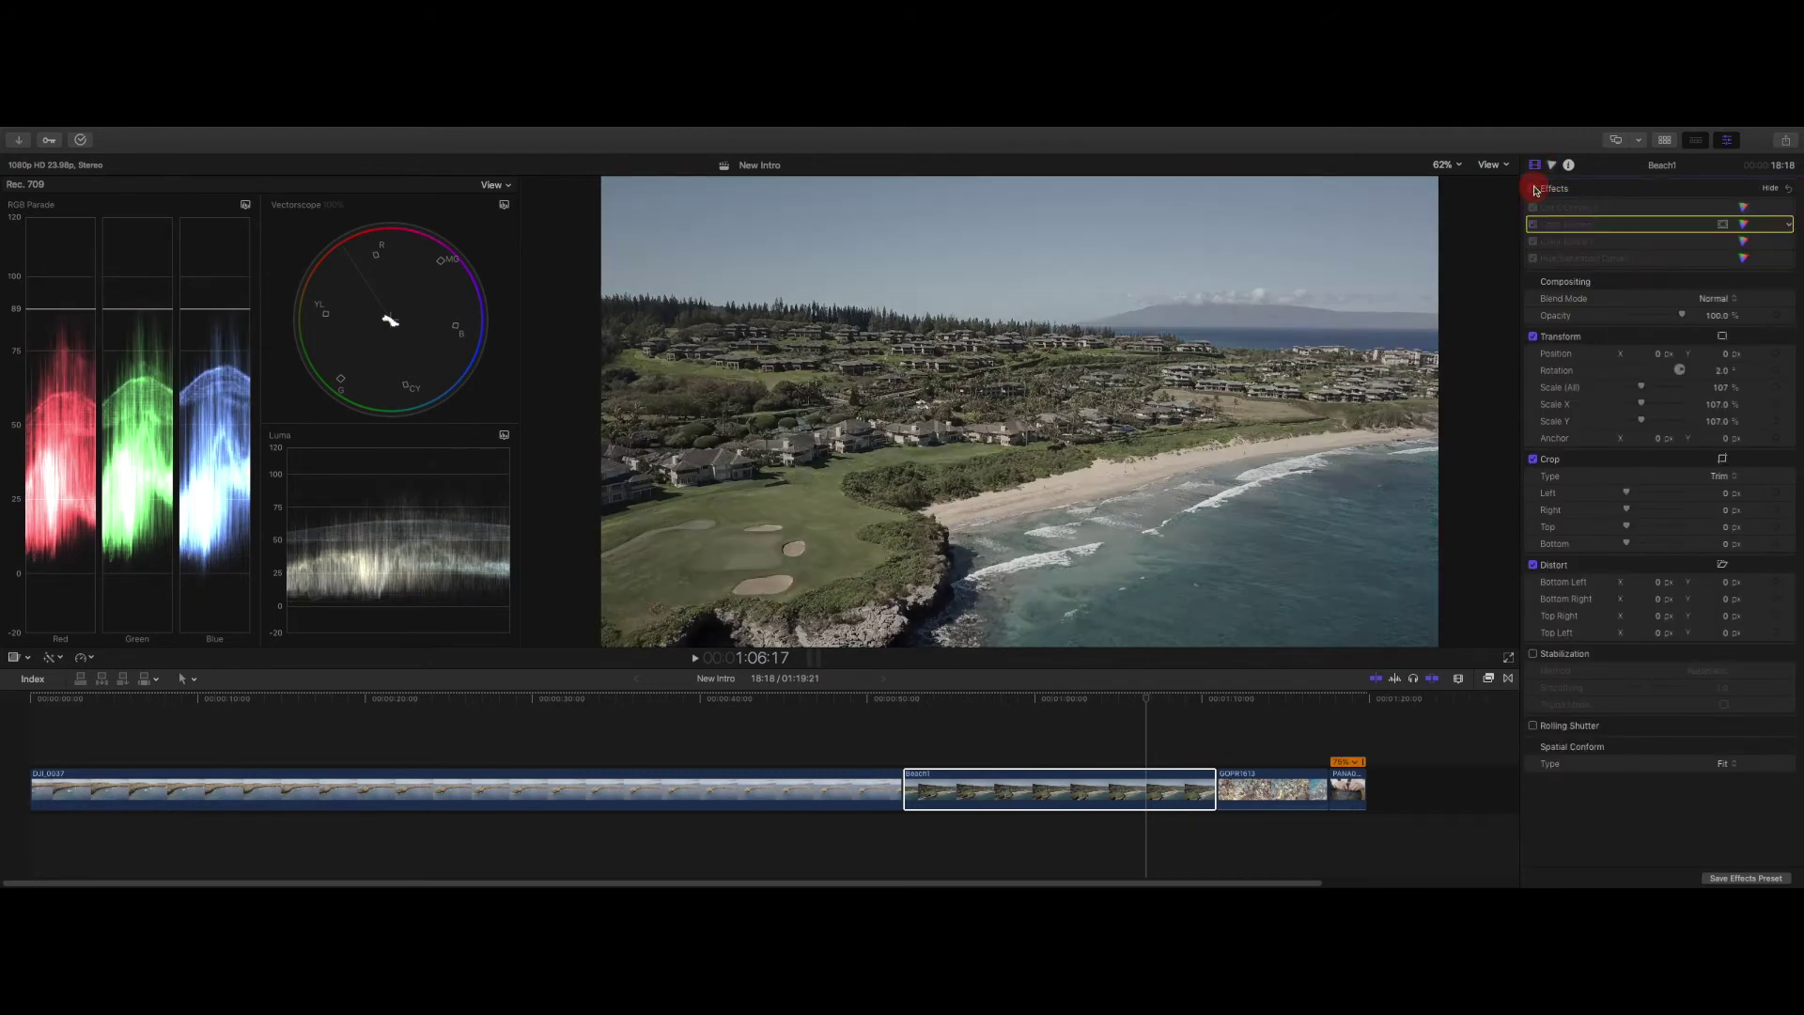
pyautogui.click(1532, 188)
pyautogui.click(1345, 789)
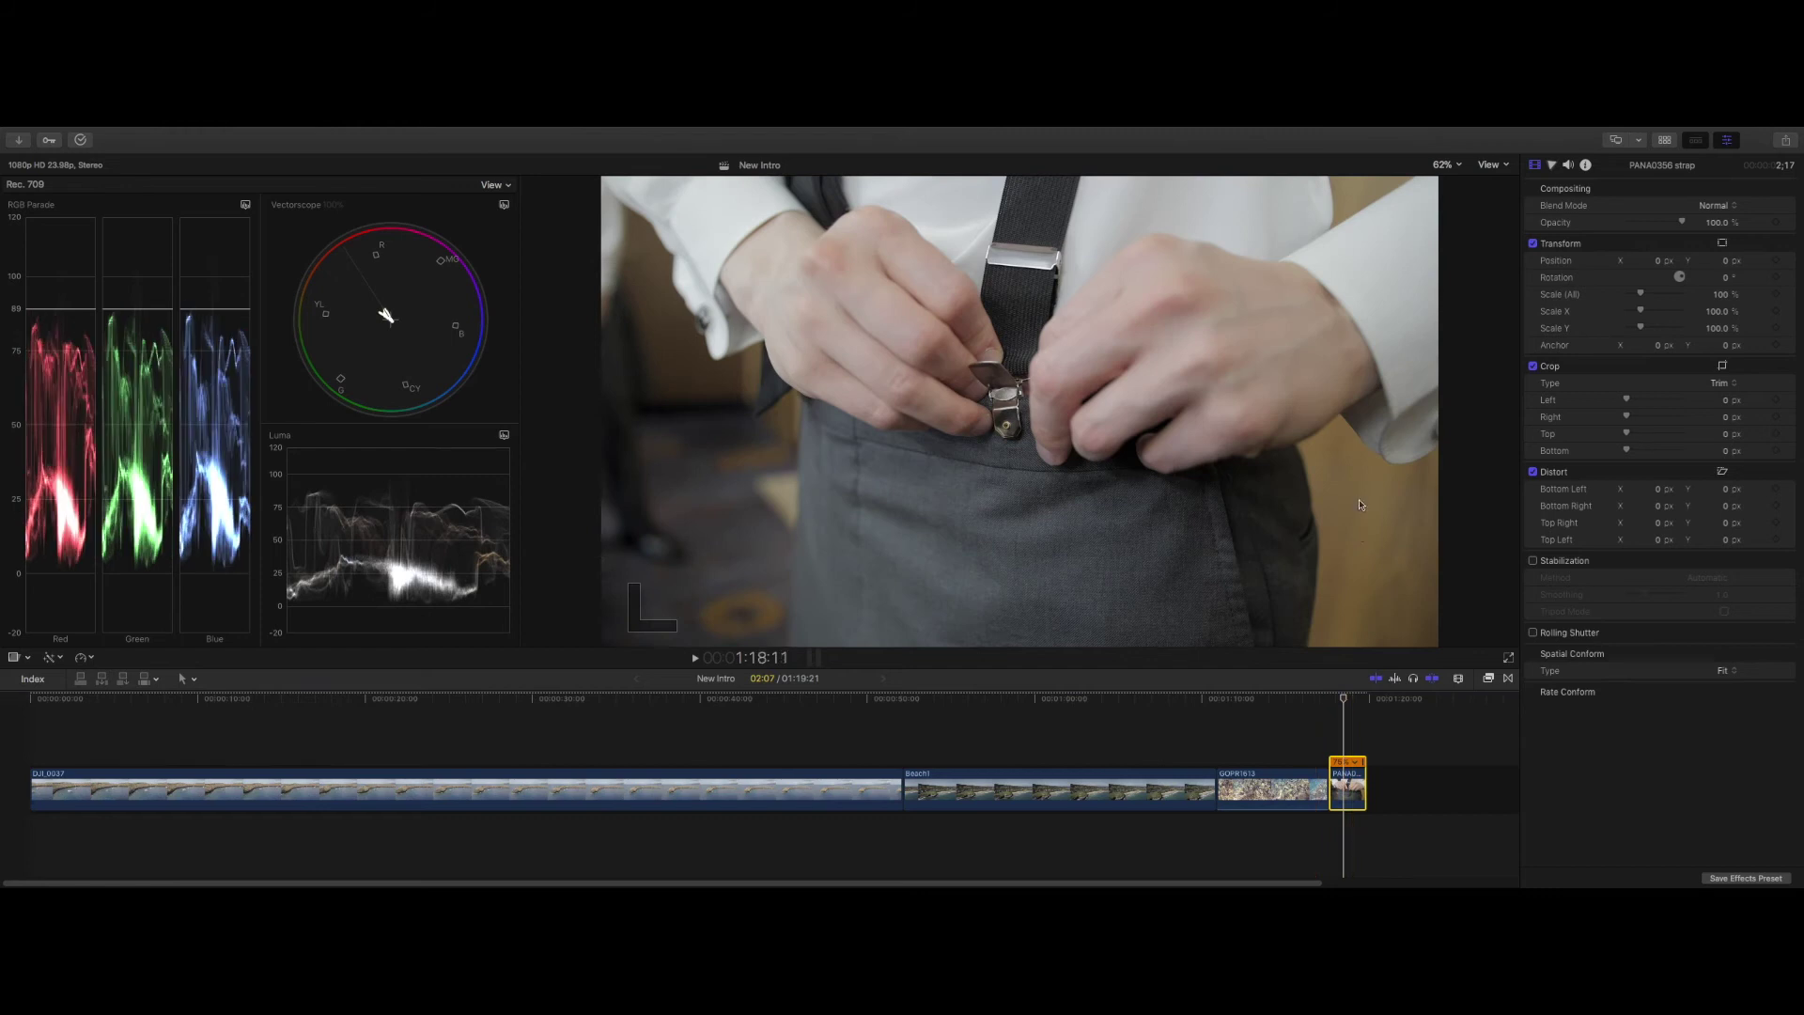
# - Add Color Curves to the PANA0356 strap clip and pull its luma white point left
pyautogui.click(1552, 166)
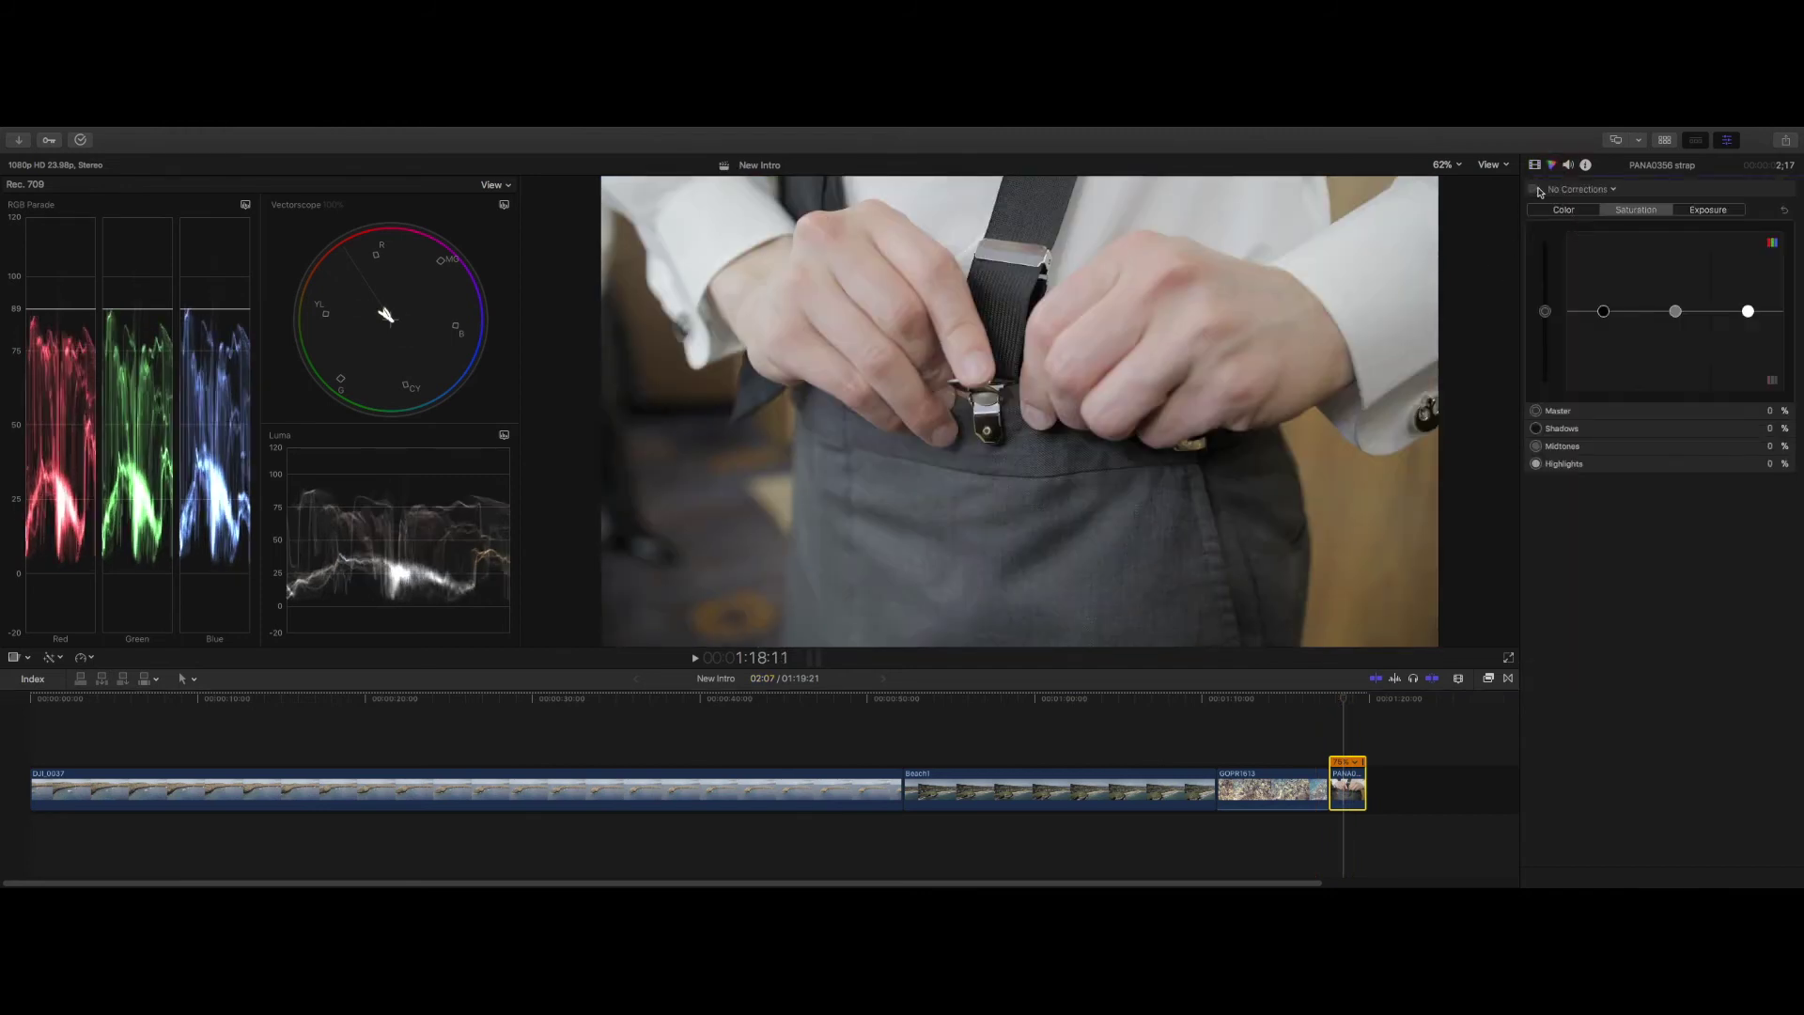
pyautogui.click(1569, 189)
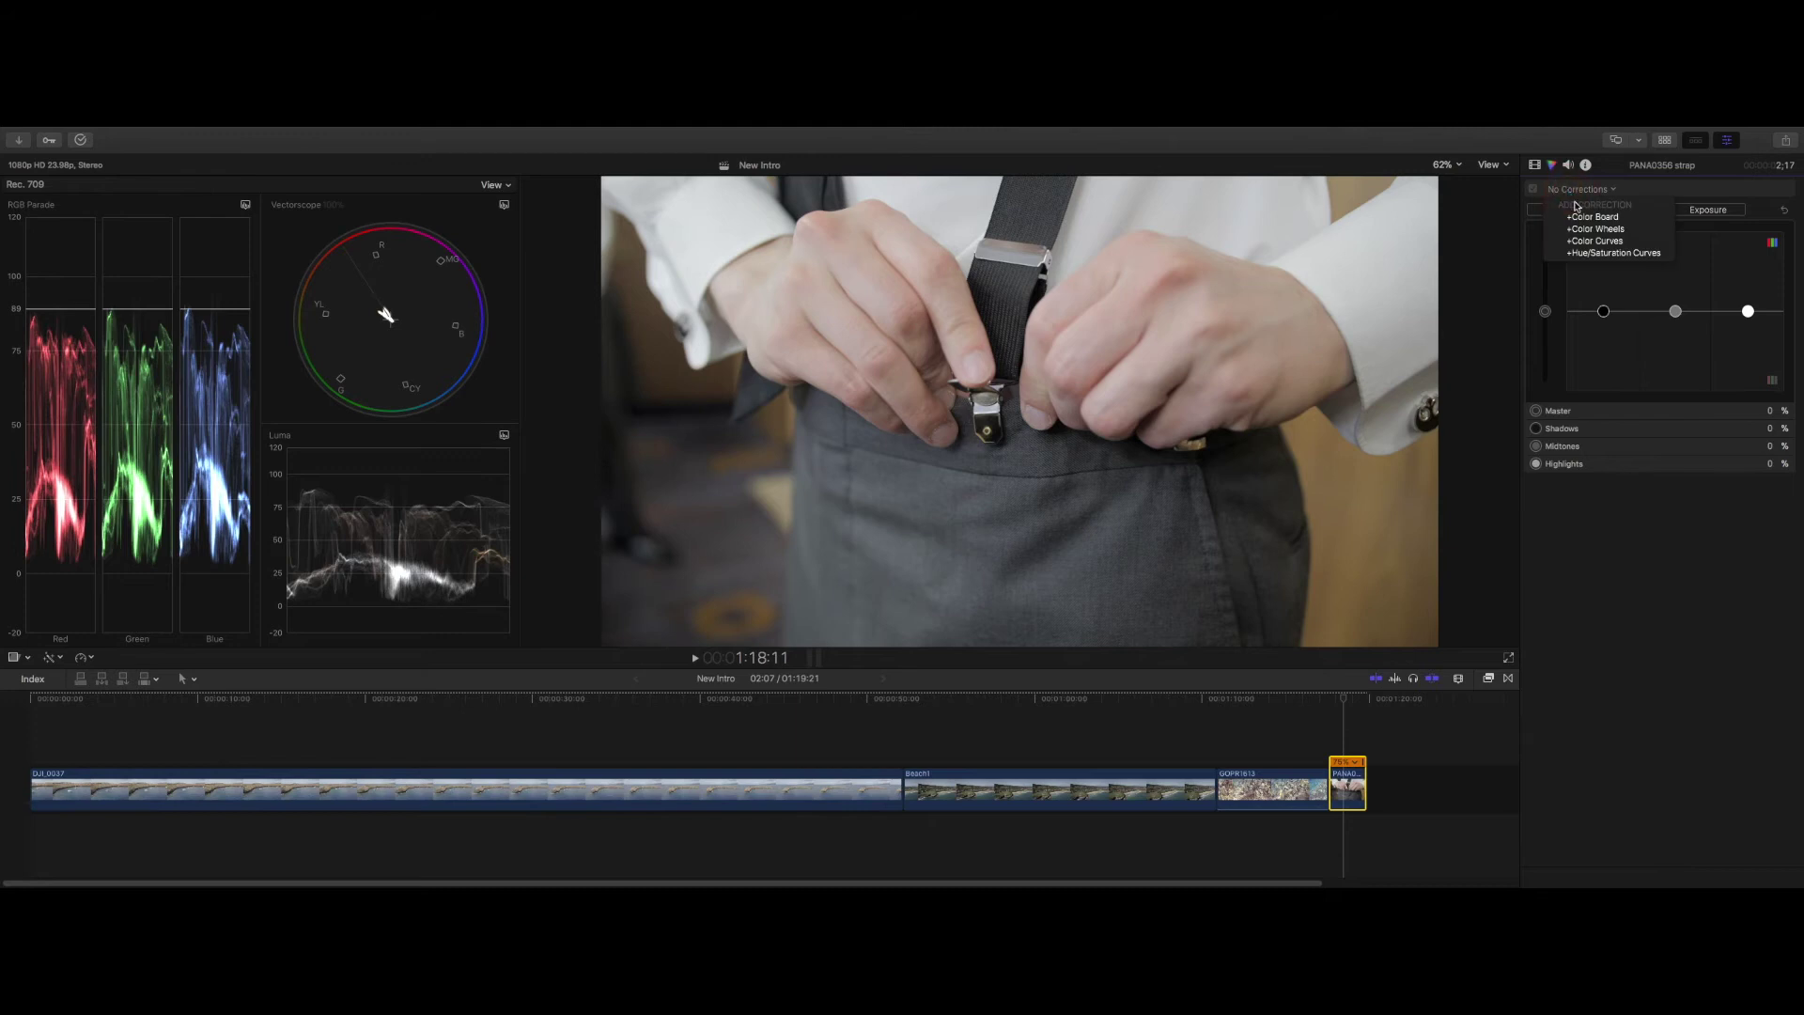
pyautogui.click(1611, 242)
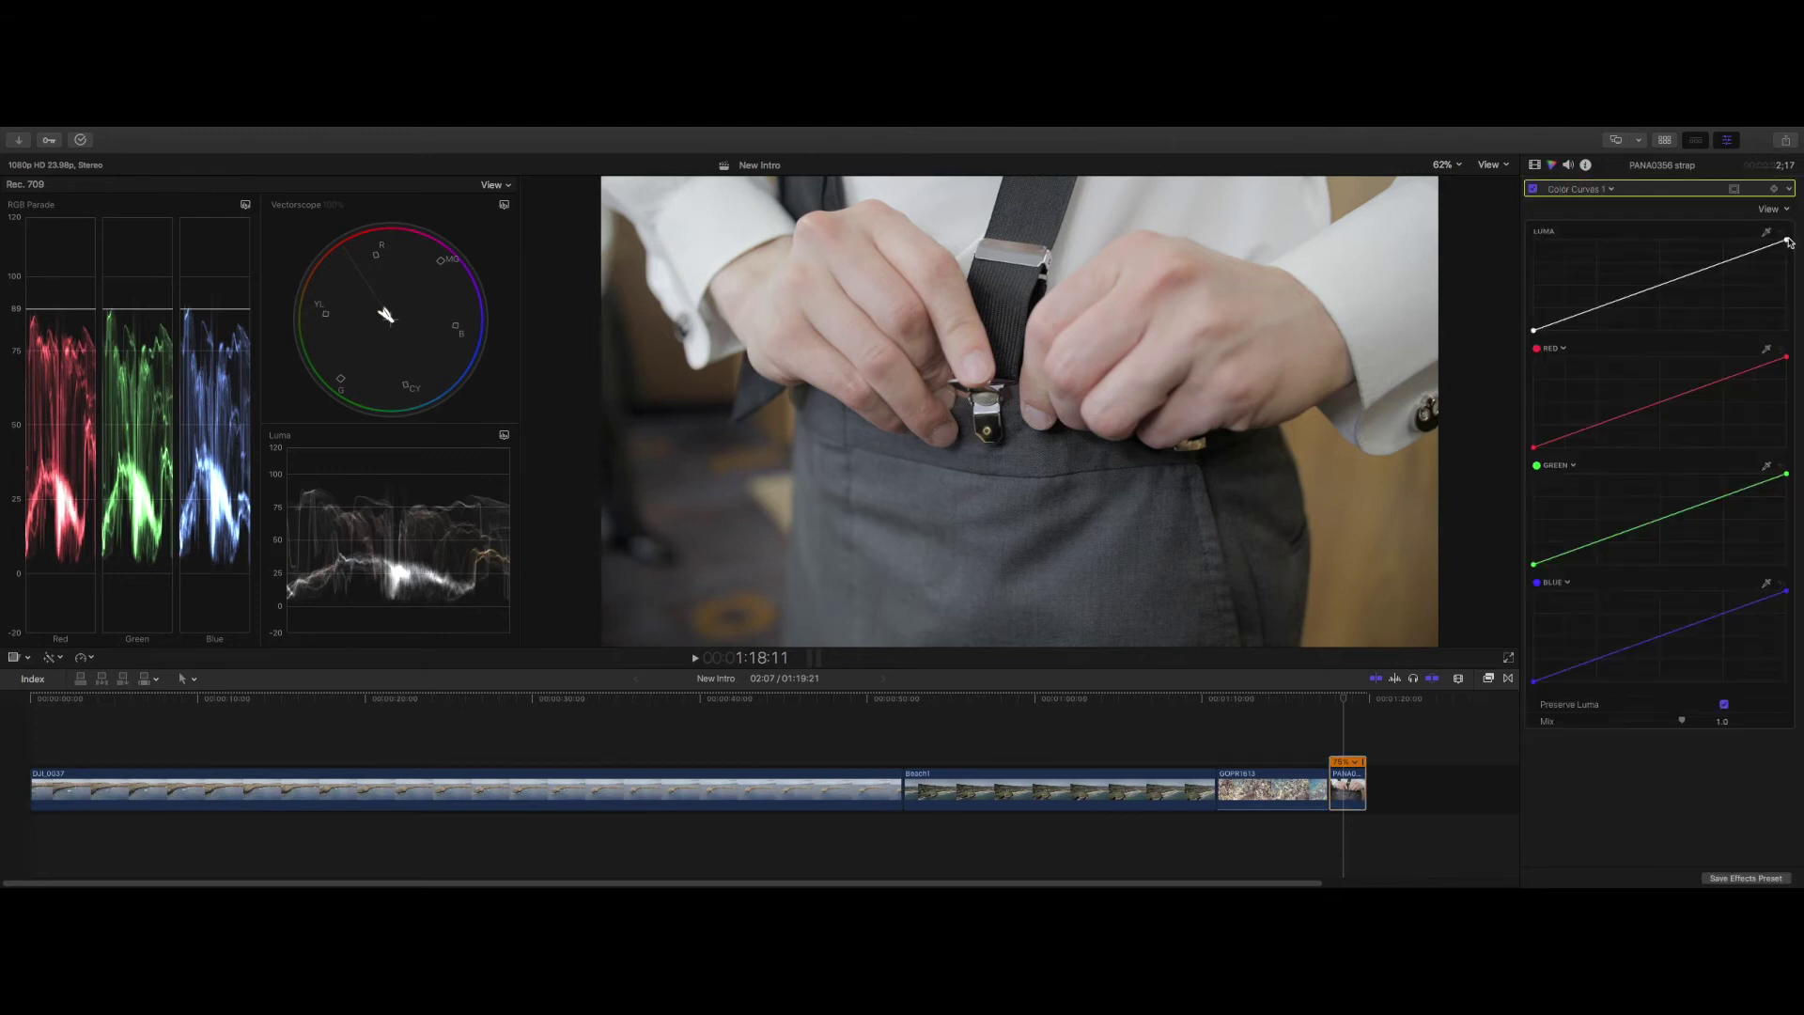
pyautogui.moveTo(1787, 241); pyautogui.dragTo(1760, 239)
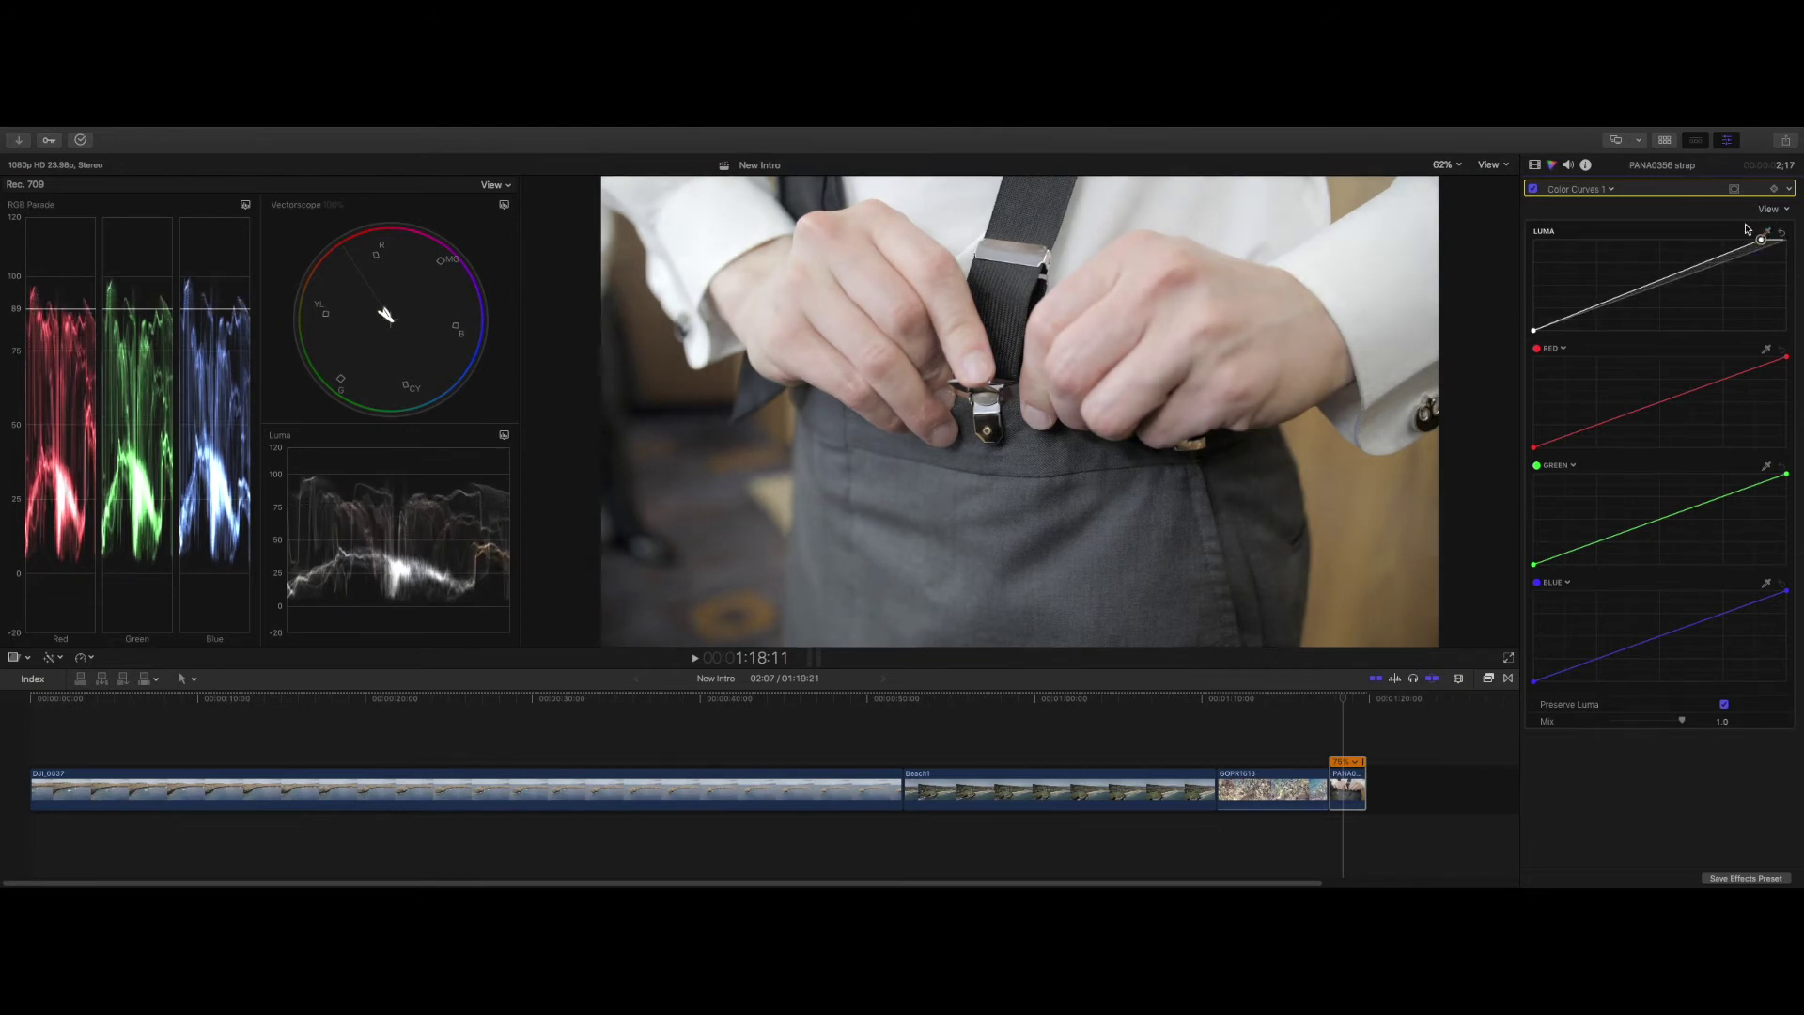
pyautogui.click(1566, 191)
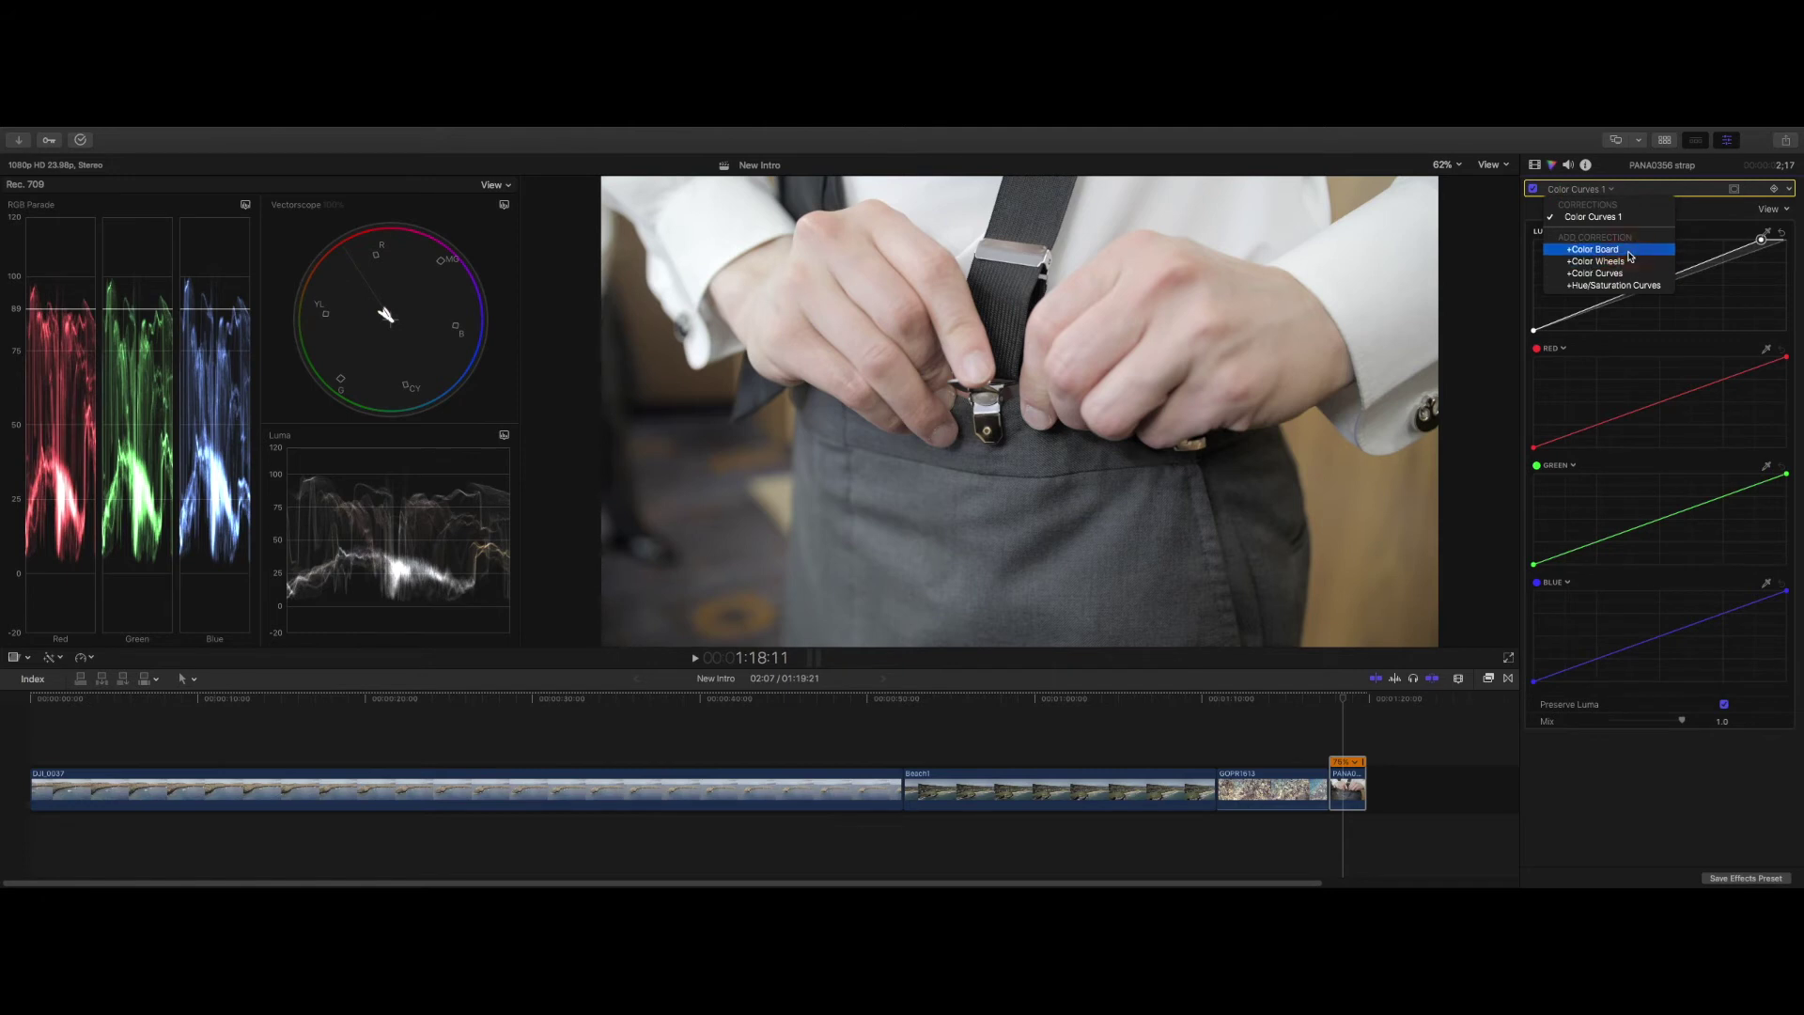
# - Add a Color Board to the strap clip and raise midtone saturation to 85%
pyautogui.click(1652, 299)
pyautogui.moveTo(1671, 311); pyautogui.dragTo(1671, 254)
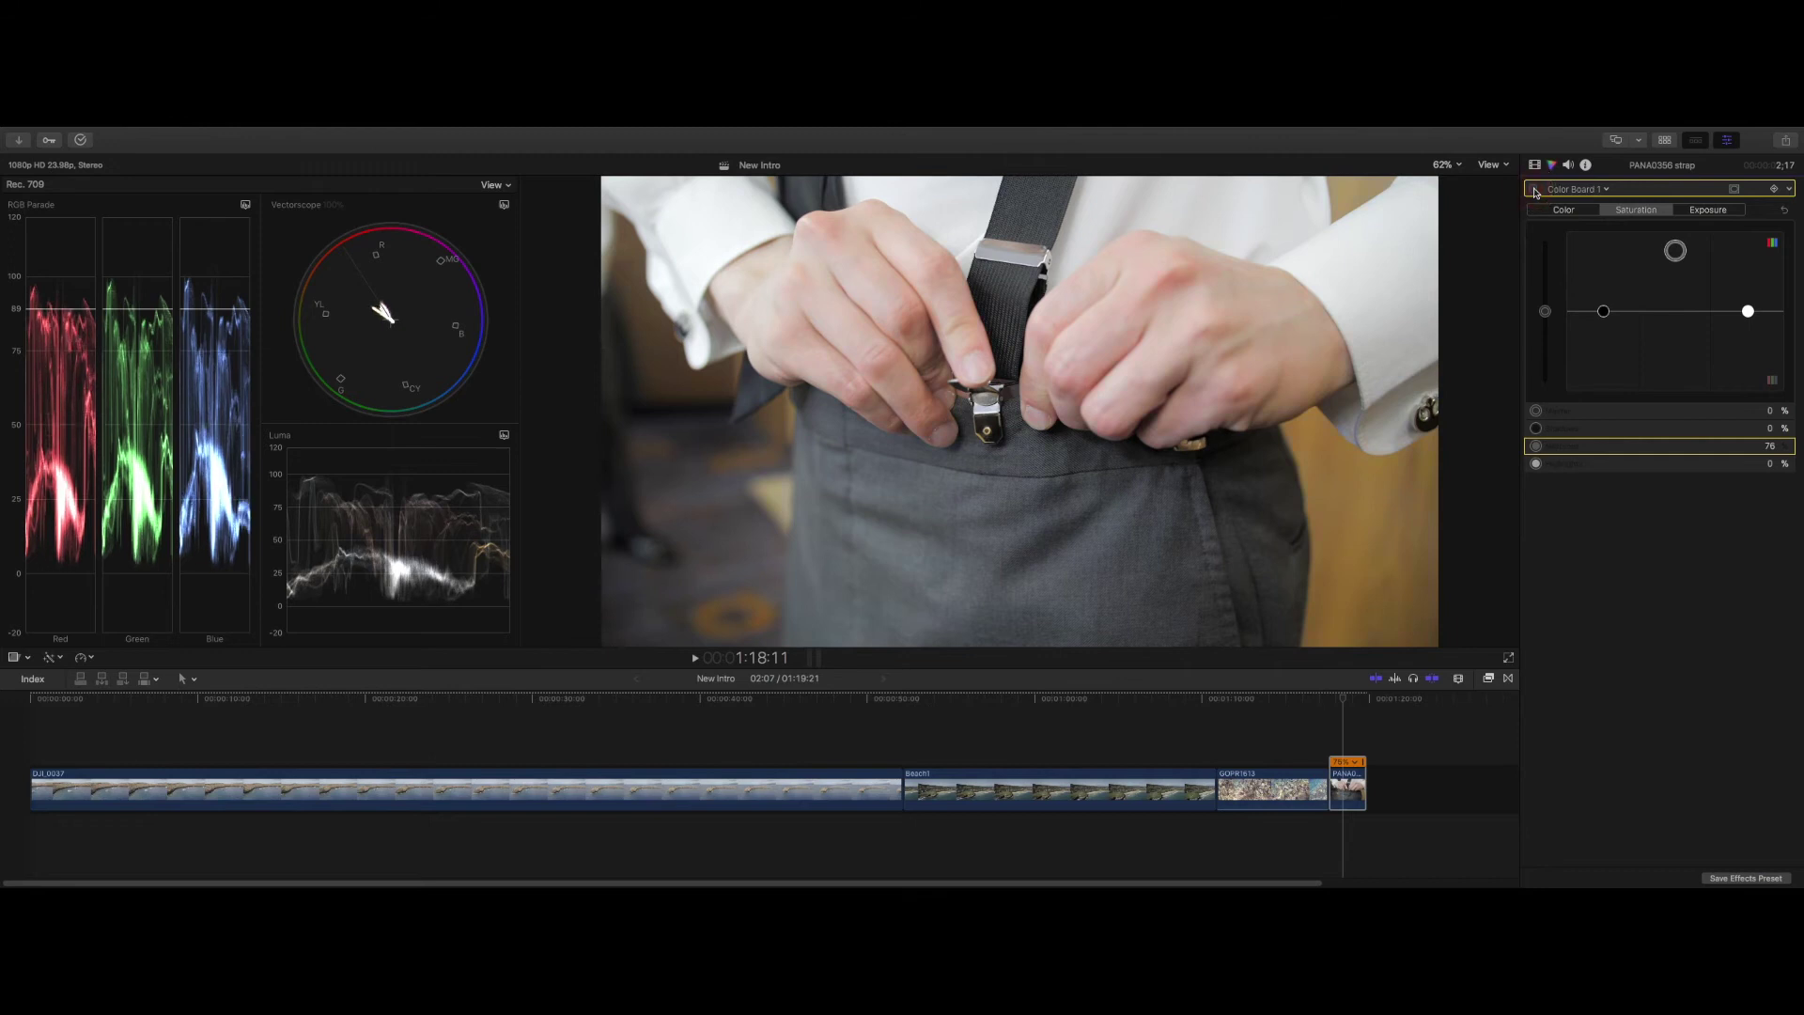
pyautogui.click(1535, 192)
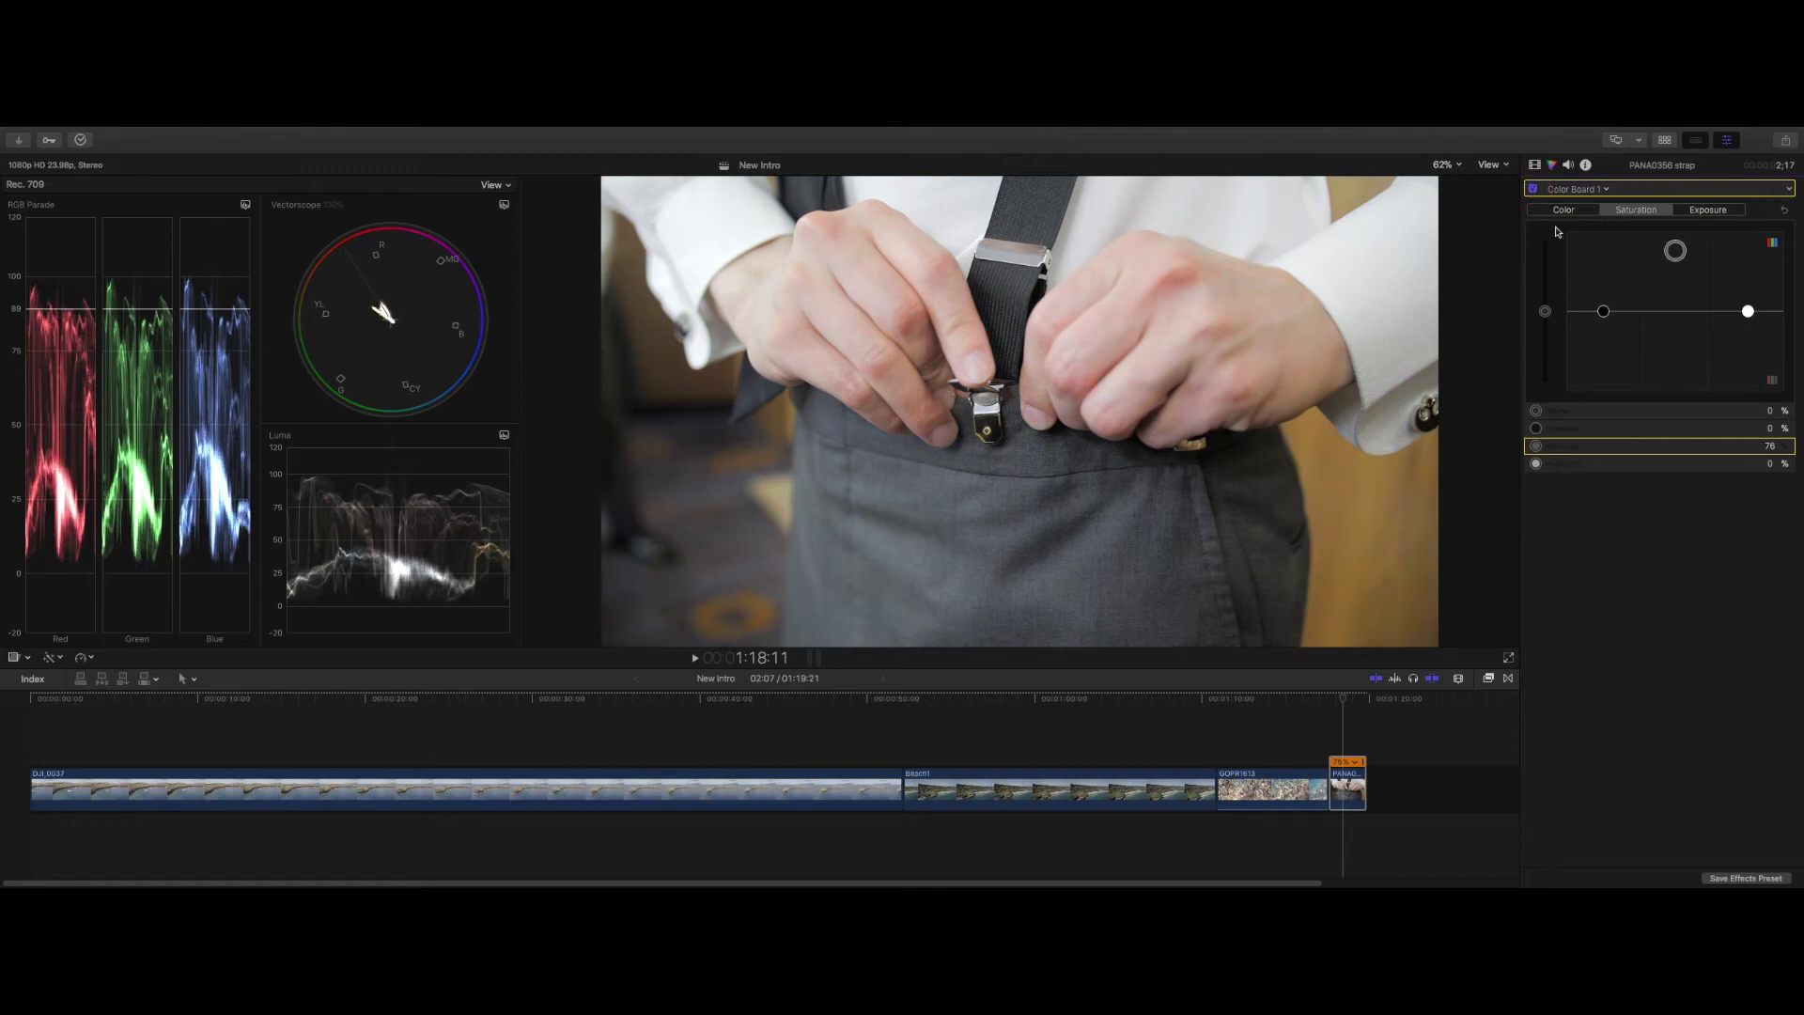
pyautogui.moveTo(1660, 249); pyautogui.dragTo(1662, 242)
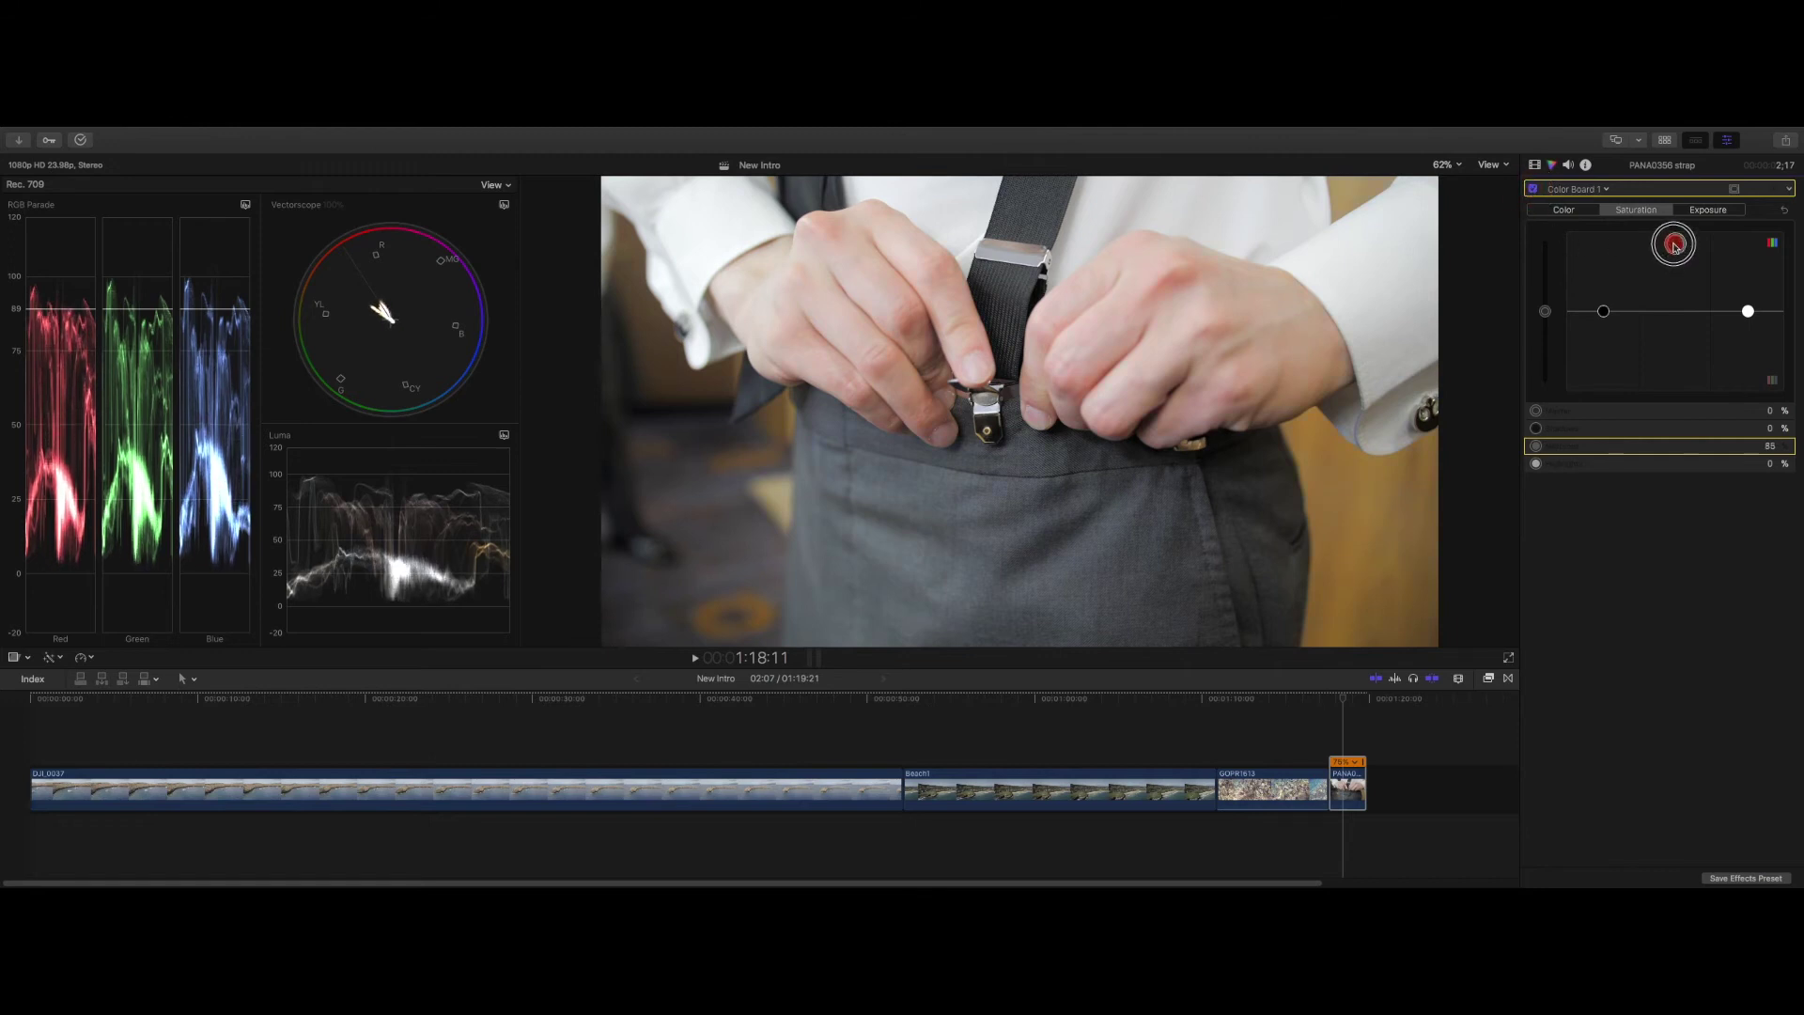
pyautogui.click(1589, 190)
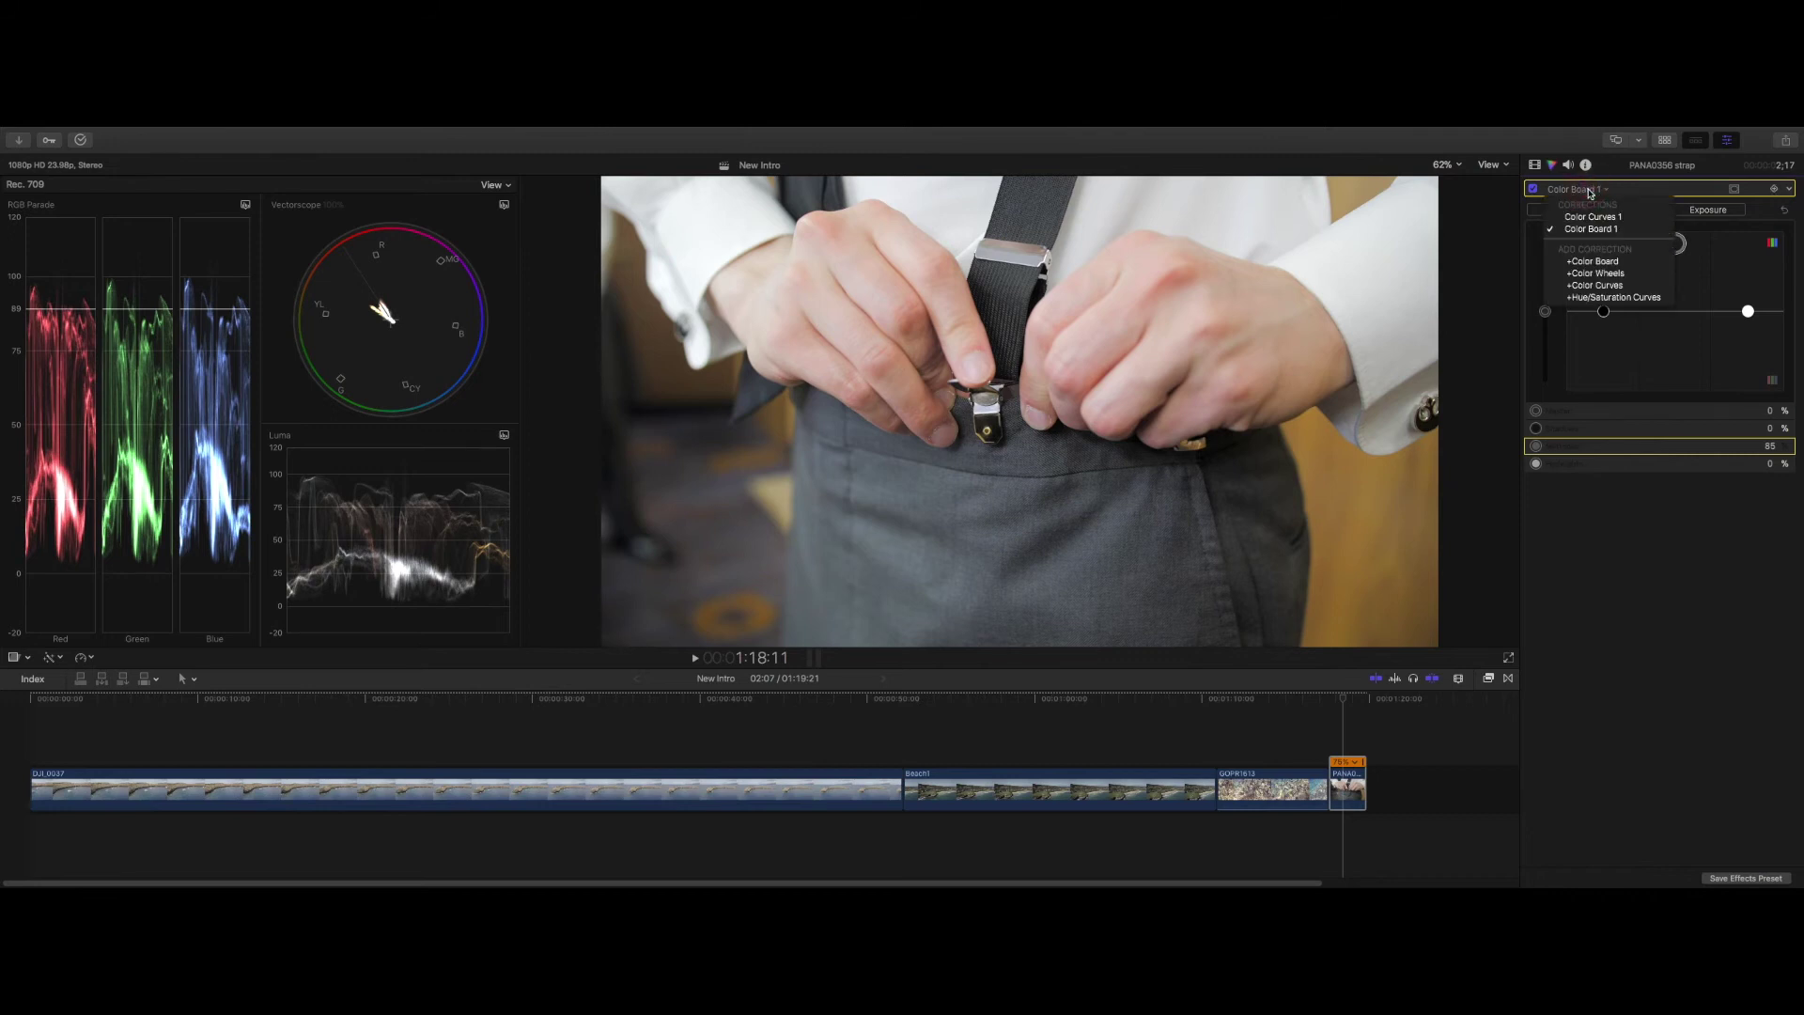
# - Add Color Curves 2 with an S-shaped luma curve darkening shadows and midtones
pyautogui.click(1628, 288)
pyautogui.click(1596, 310)
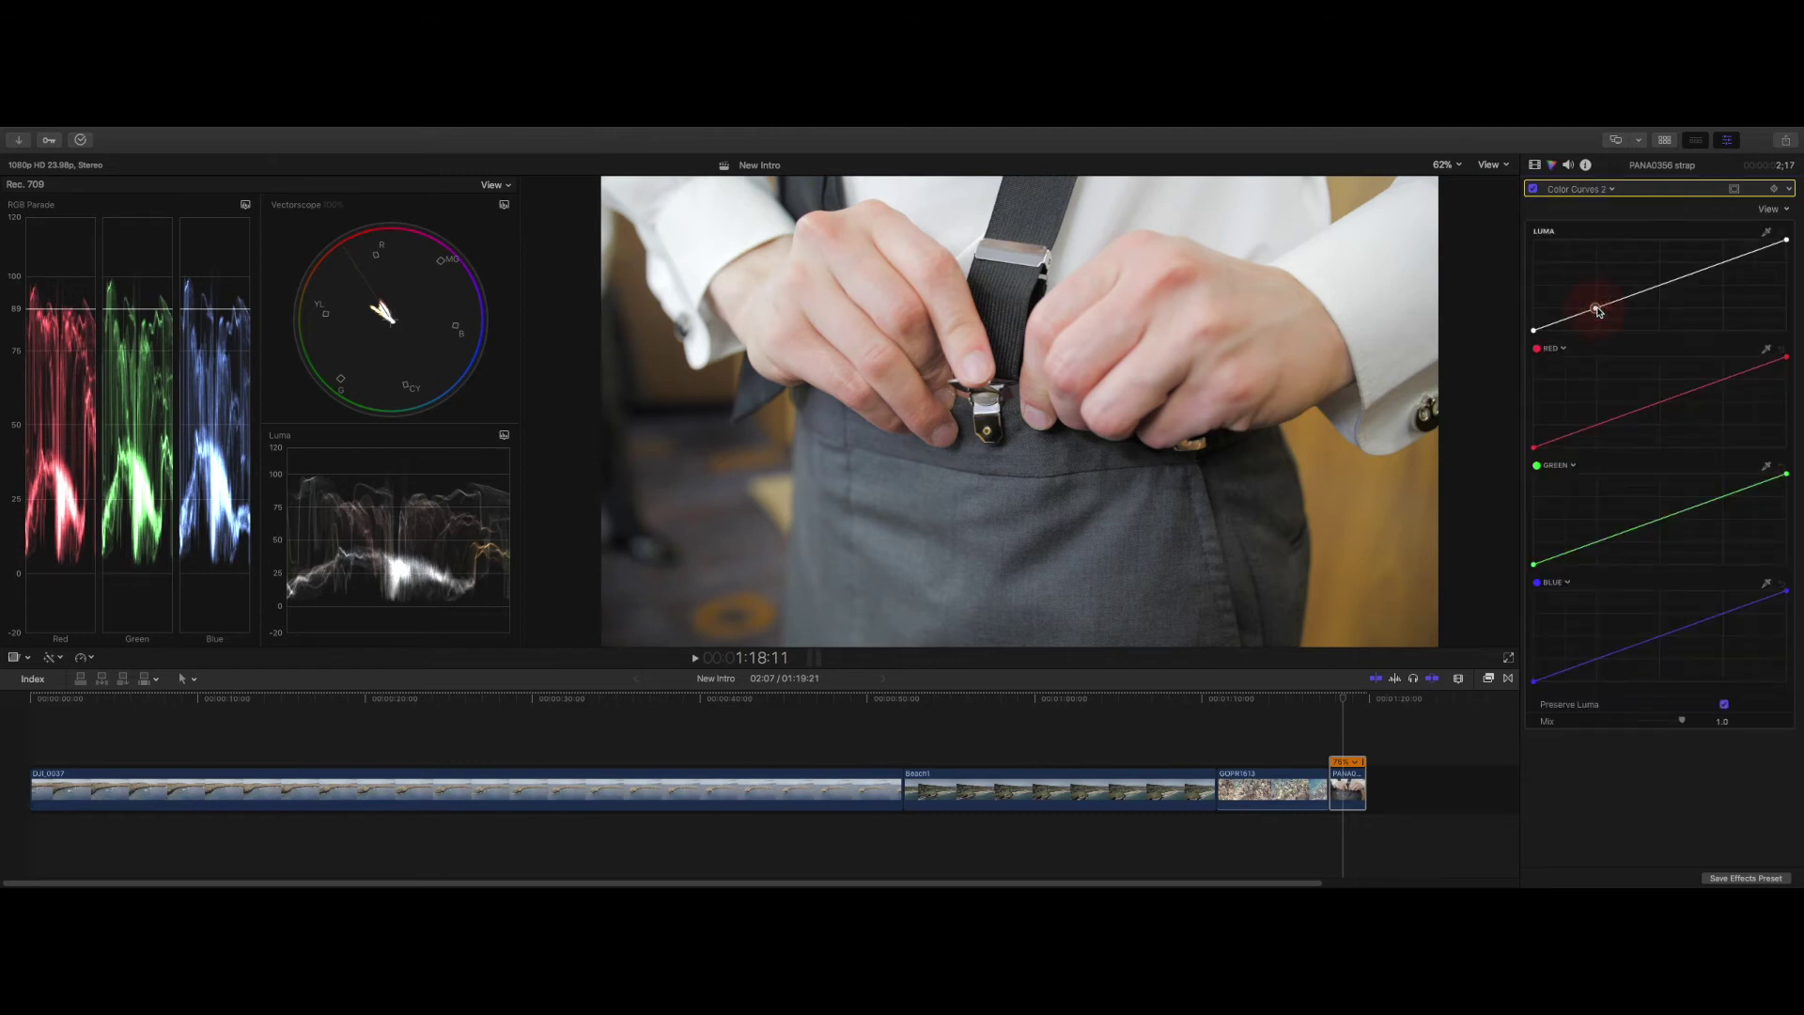
pyautogui.click(1707, 264)
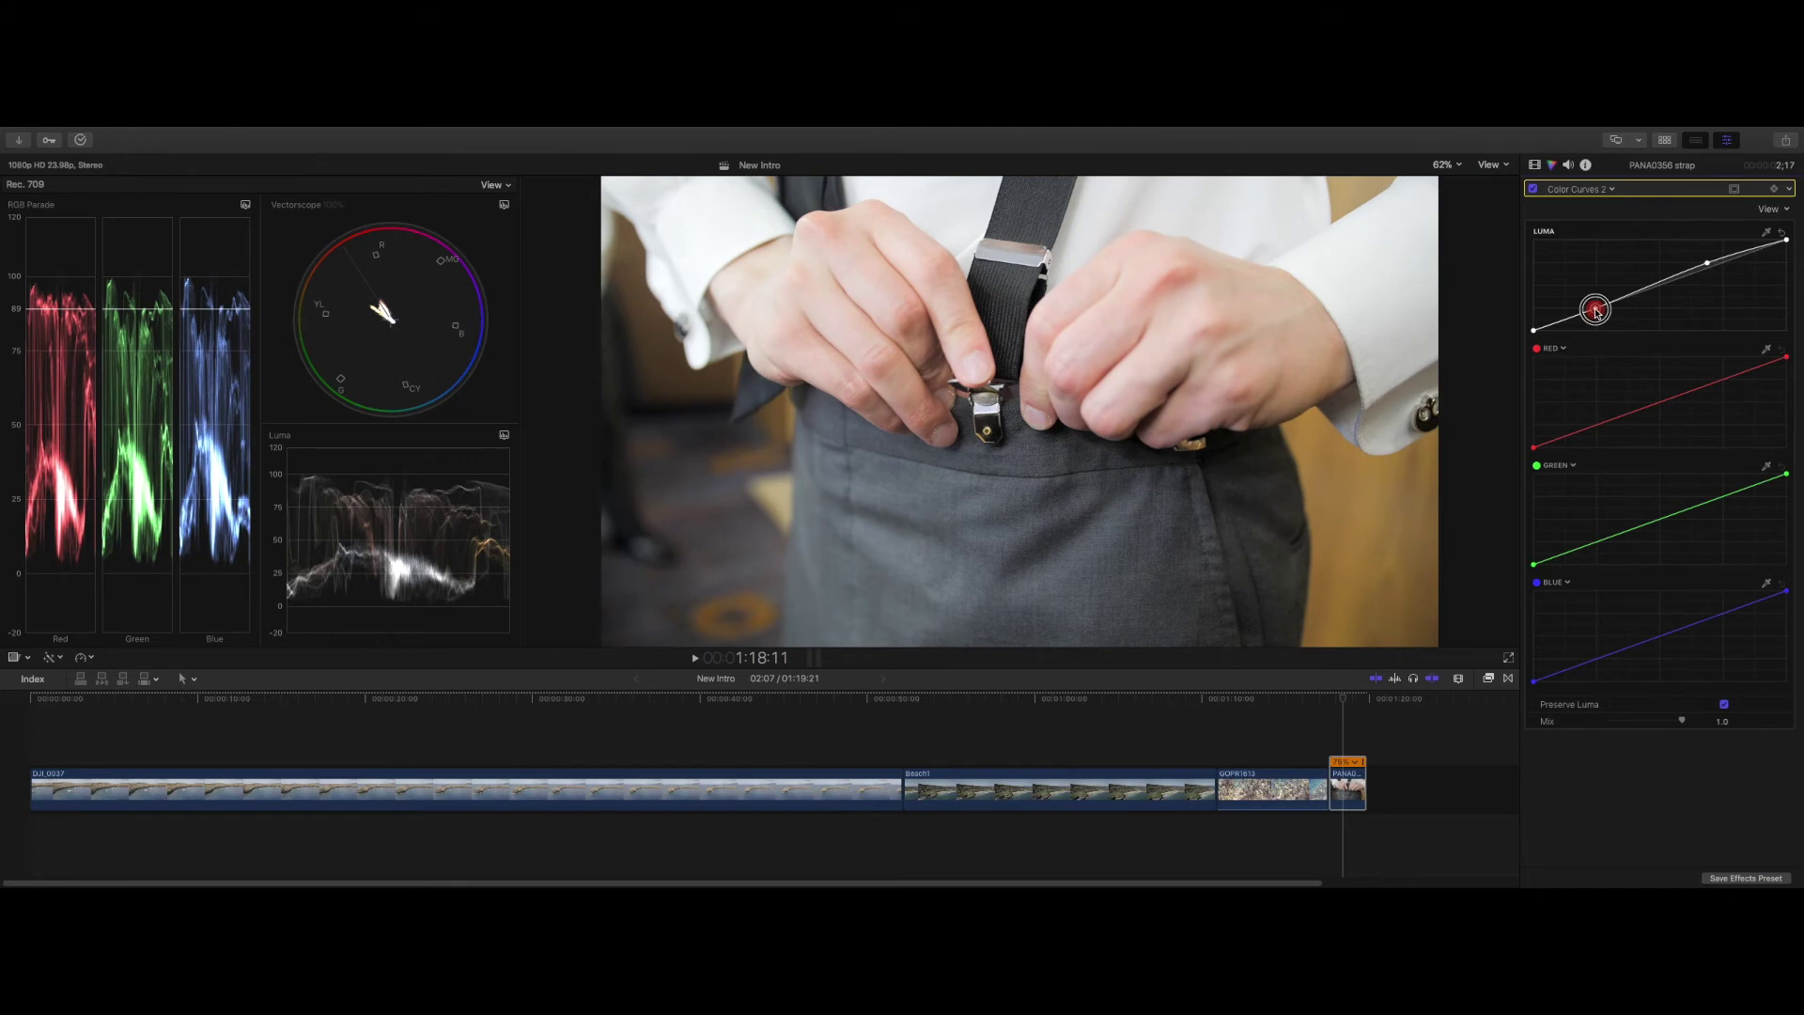
pyautogui.moveTo(1596, 312); pyautogui.dragTo(1607, 317)
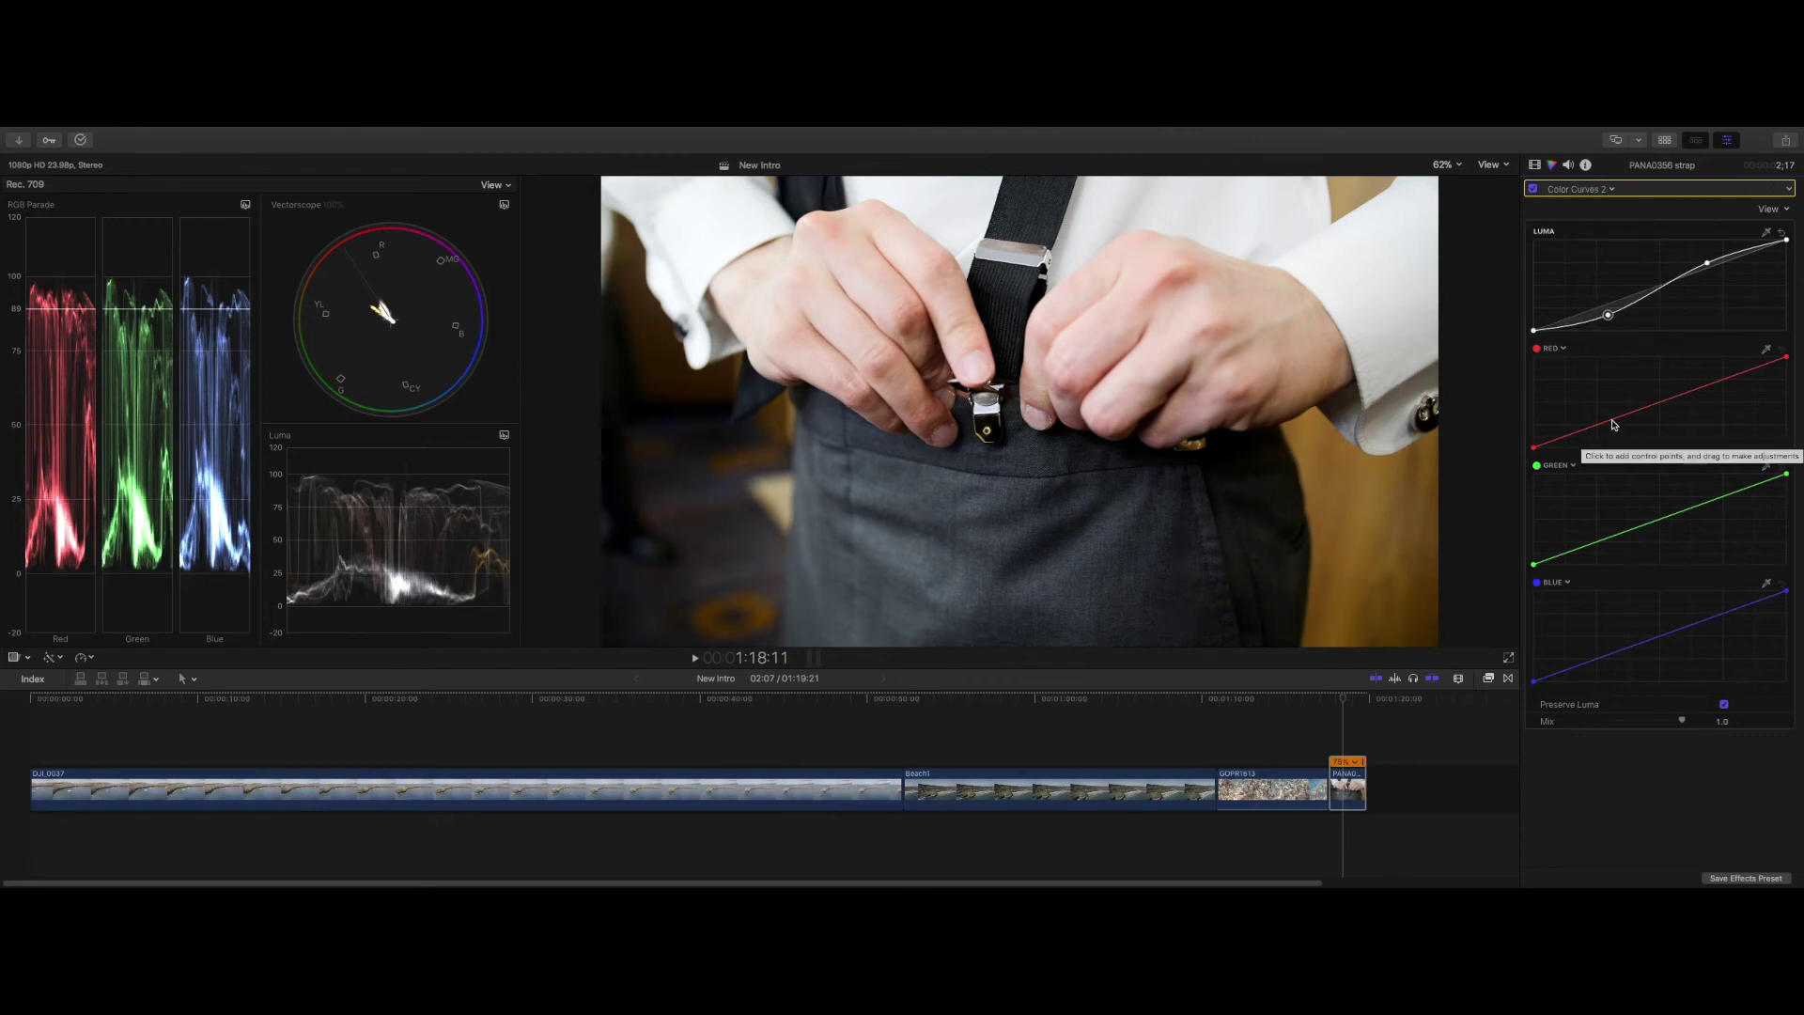
pyautogui.click(1608, 191)
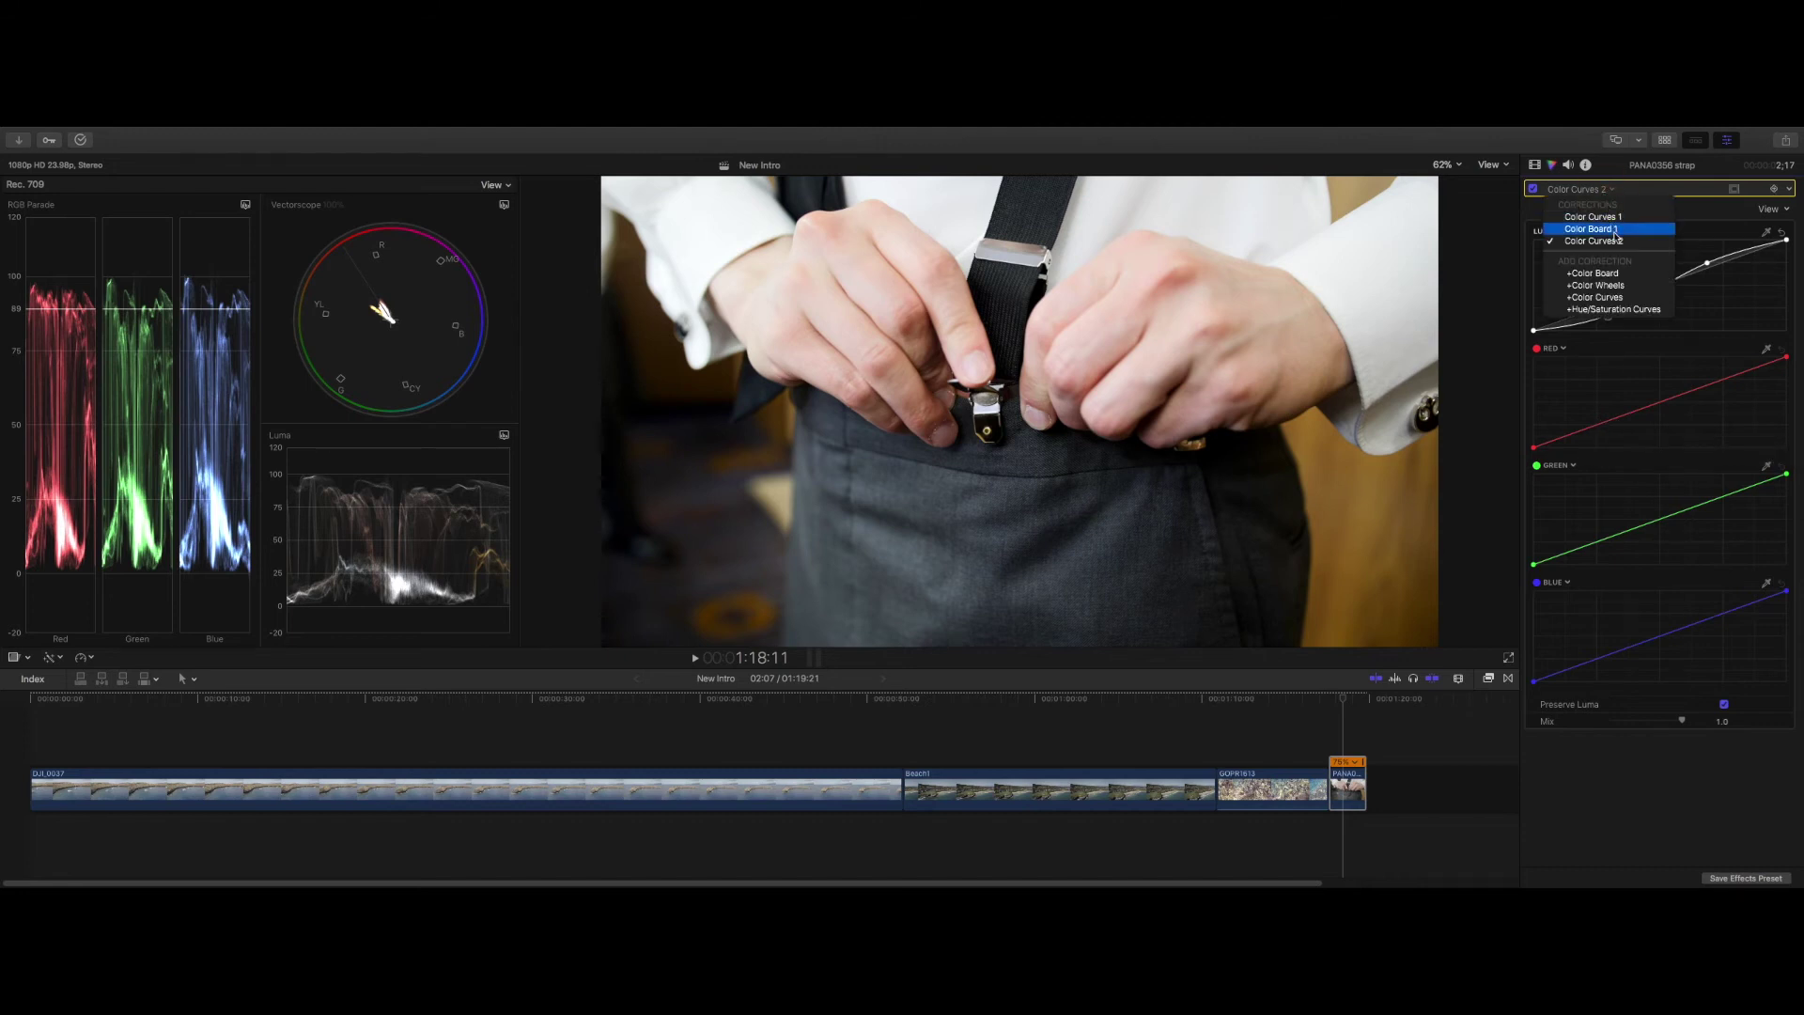
# - Add Color Curves 3, pull the red black point right to cut shadow red, and compare on/off
pyautogui.click(1597, 297)
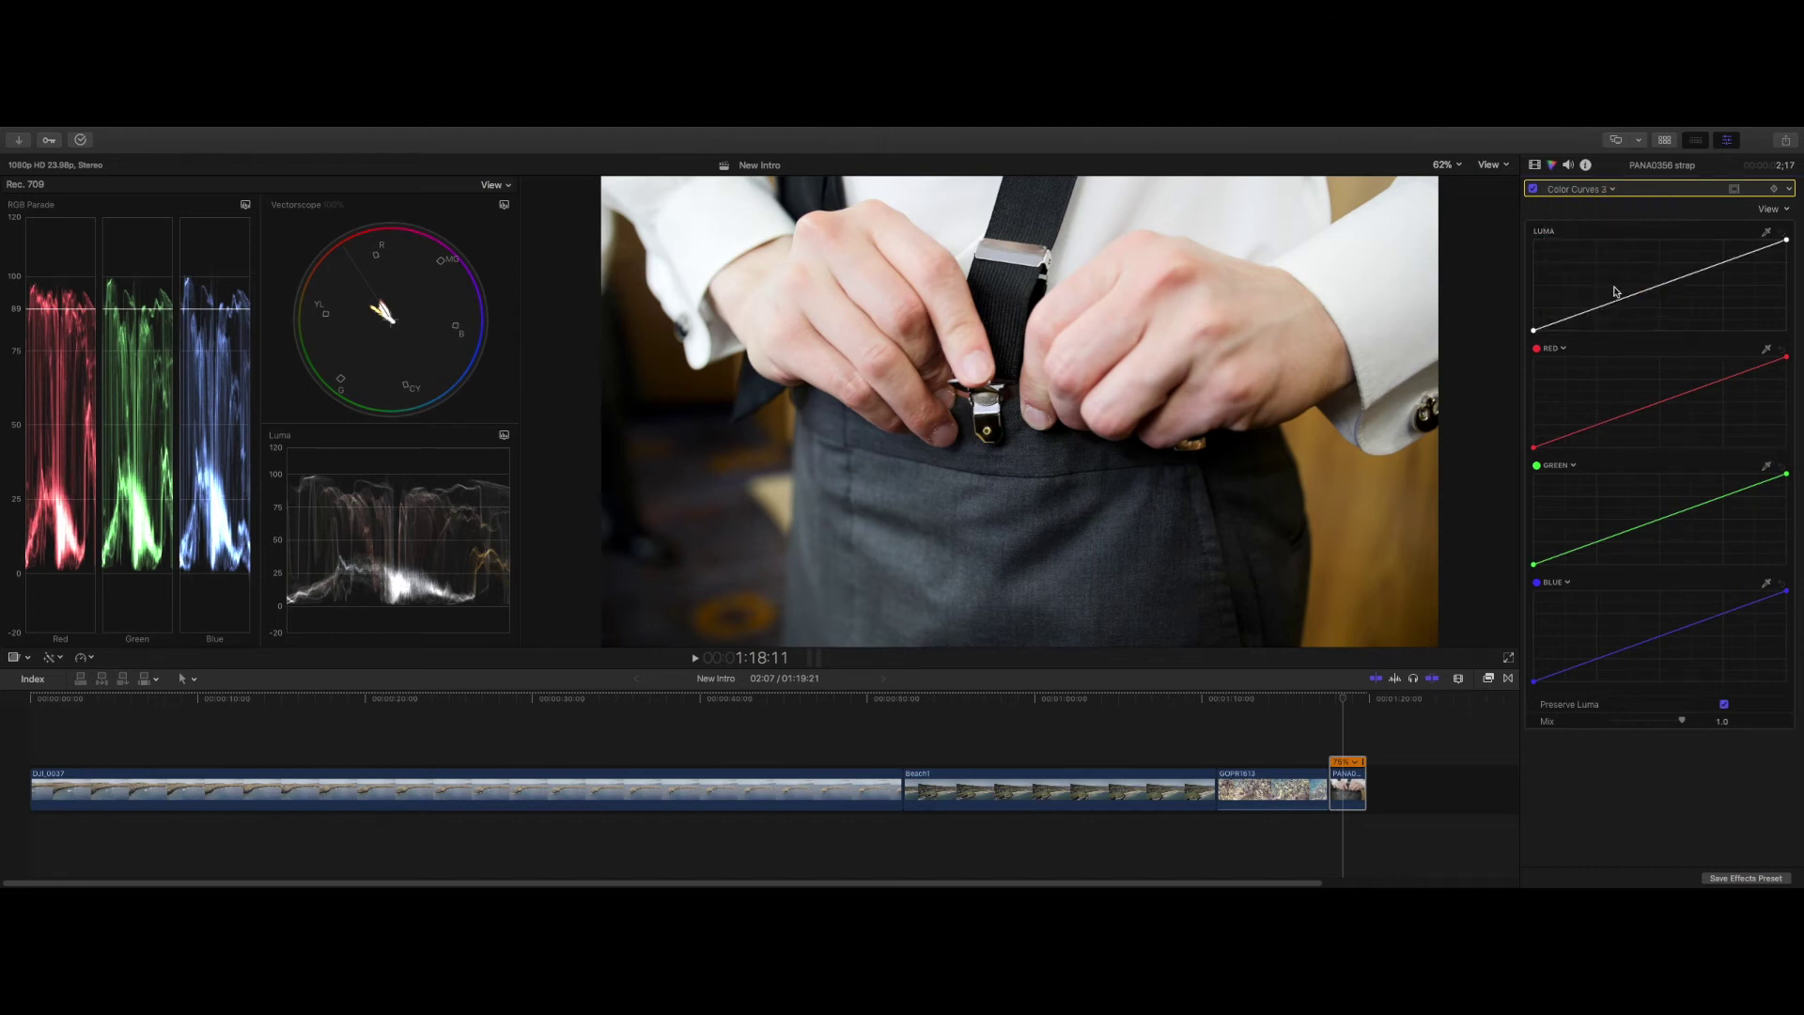
pyautogui.click(1534, 451)
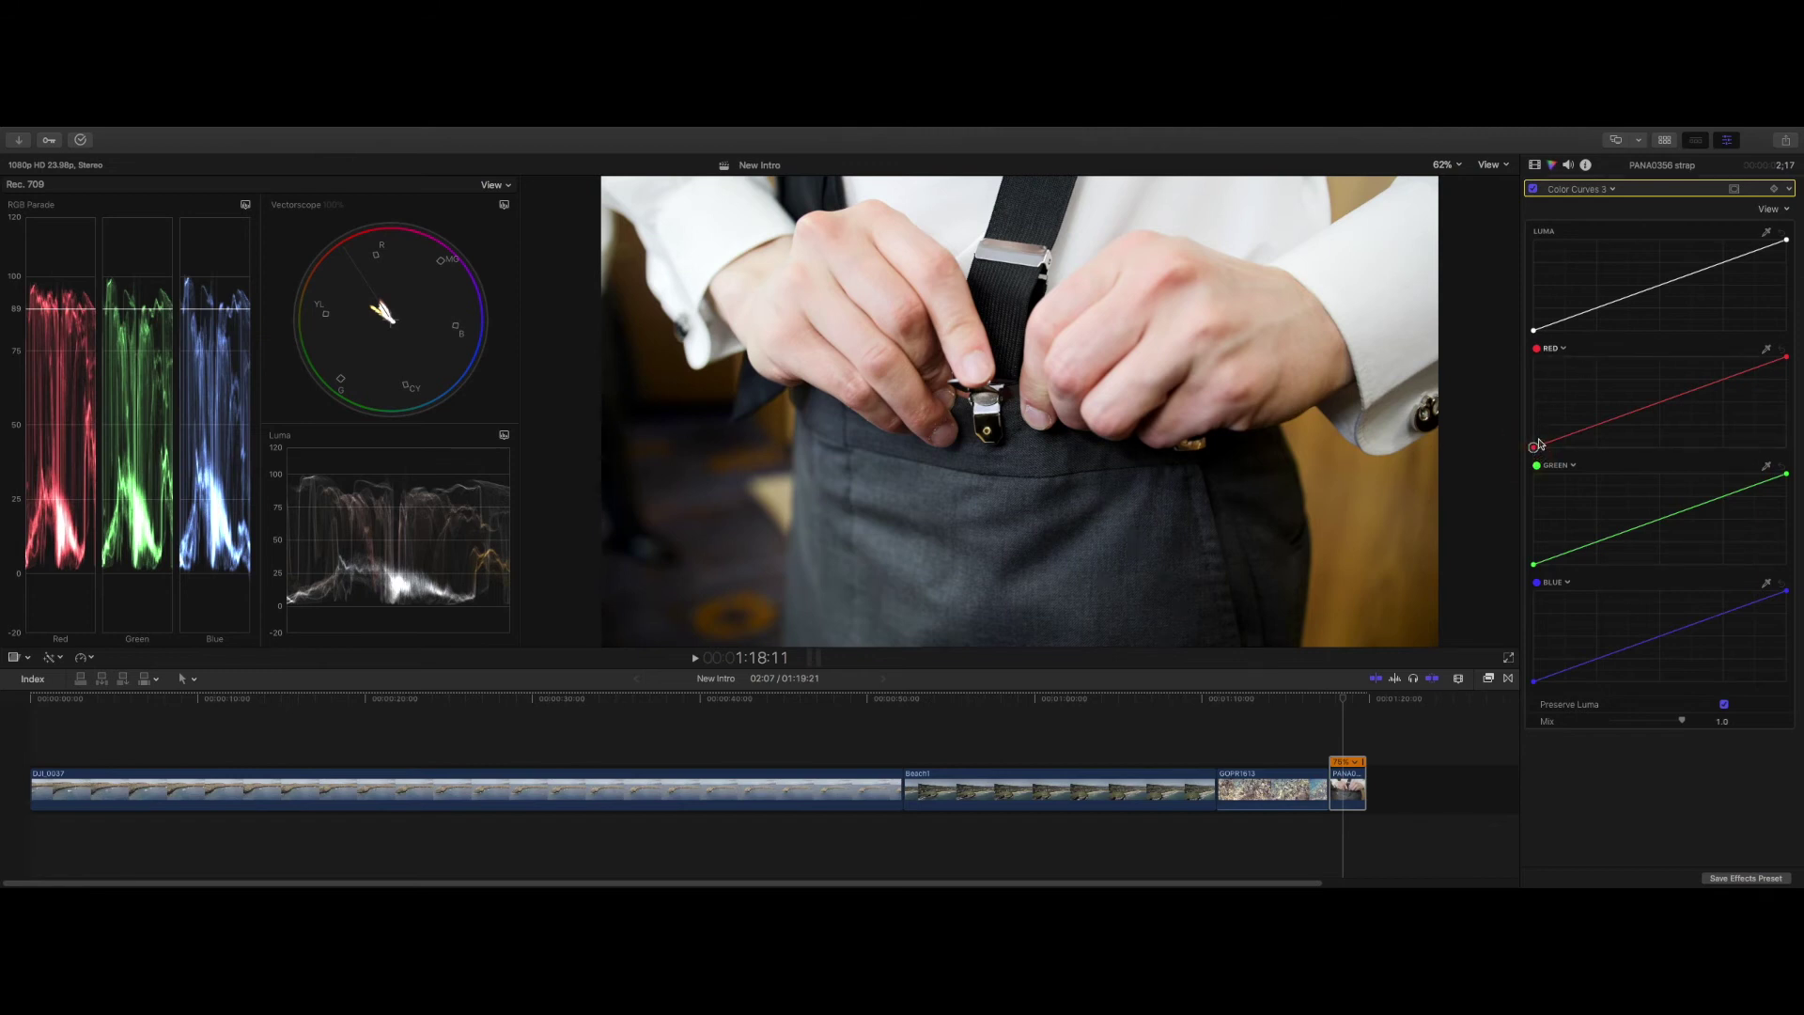
pyautogui.moveTo(1534, 449); pyautogui.dragTo(1545, 448)
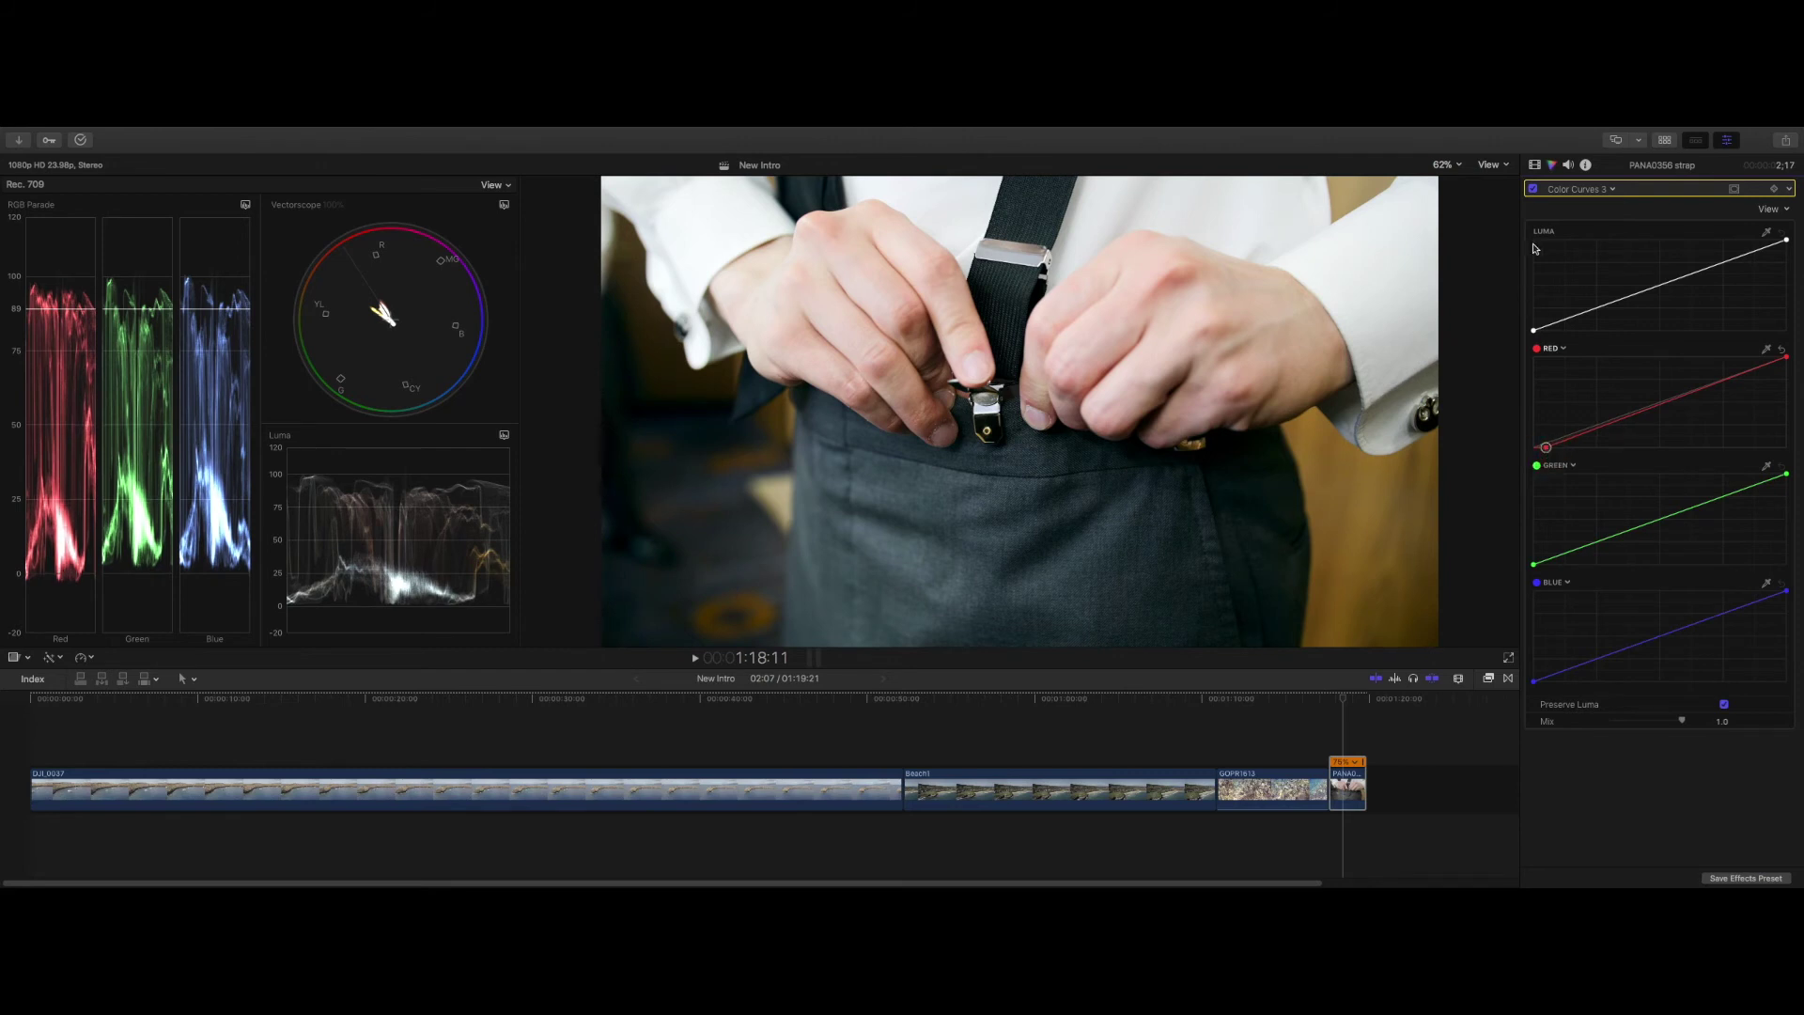
pyautogui.click(1531, 190)
pyautogui.click(1532, 189)
pyautogui.click(1531, 190)
pyautogui.click(1531, 190)
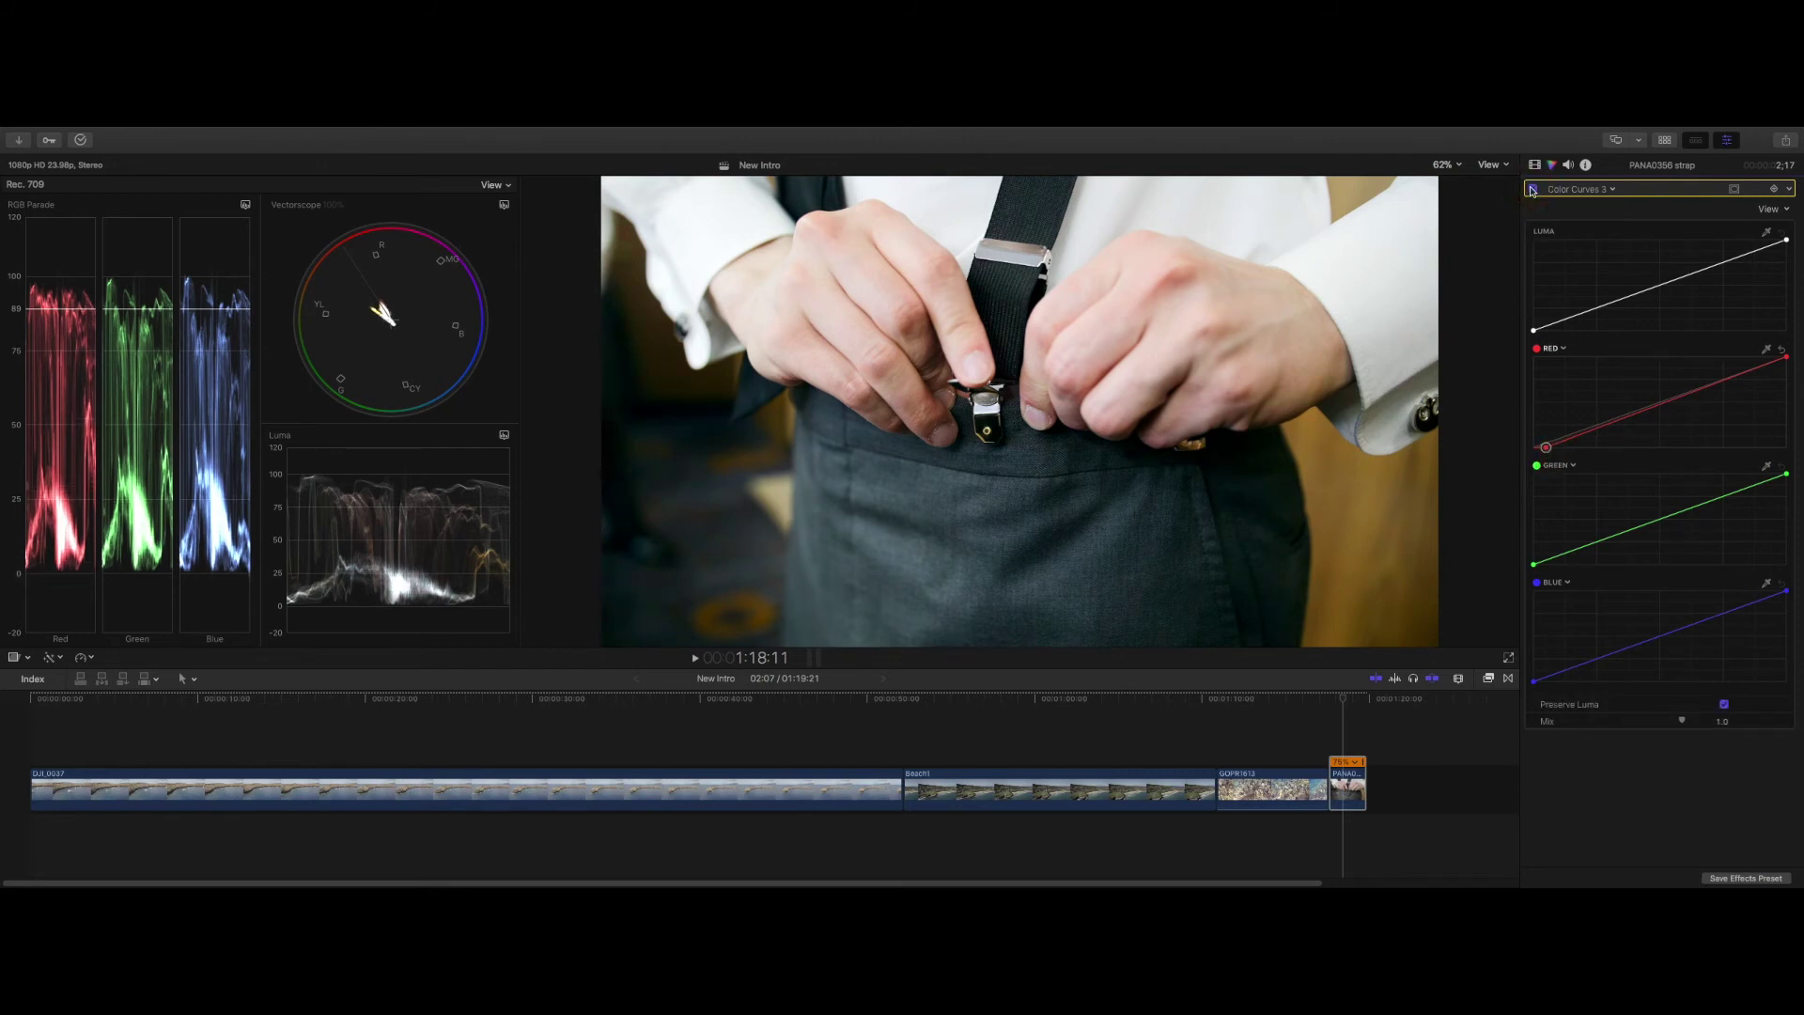
# - Toggle the clip's three Color Curves and Color Board off and on to compare, ending enabled
pyautogui.click(1535, 166)
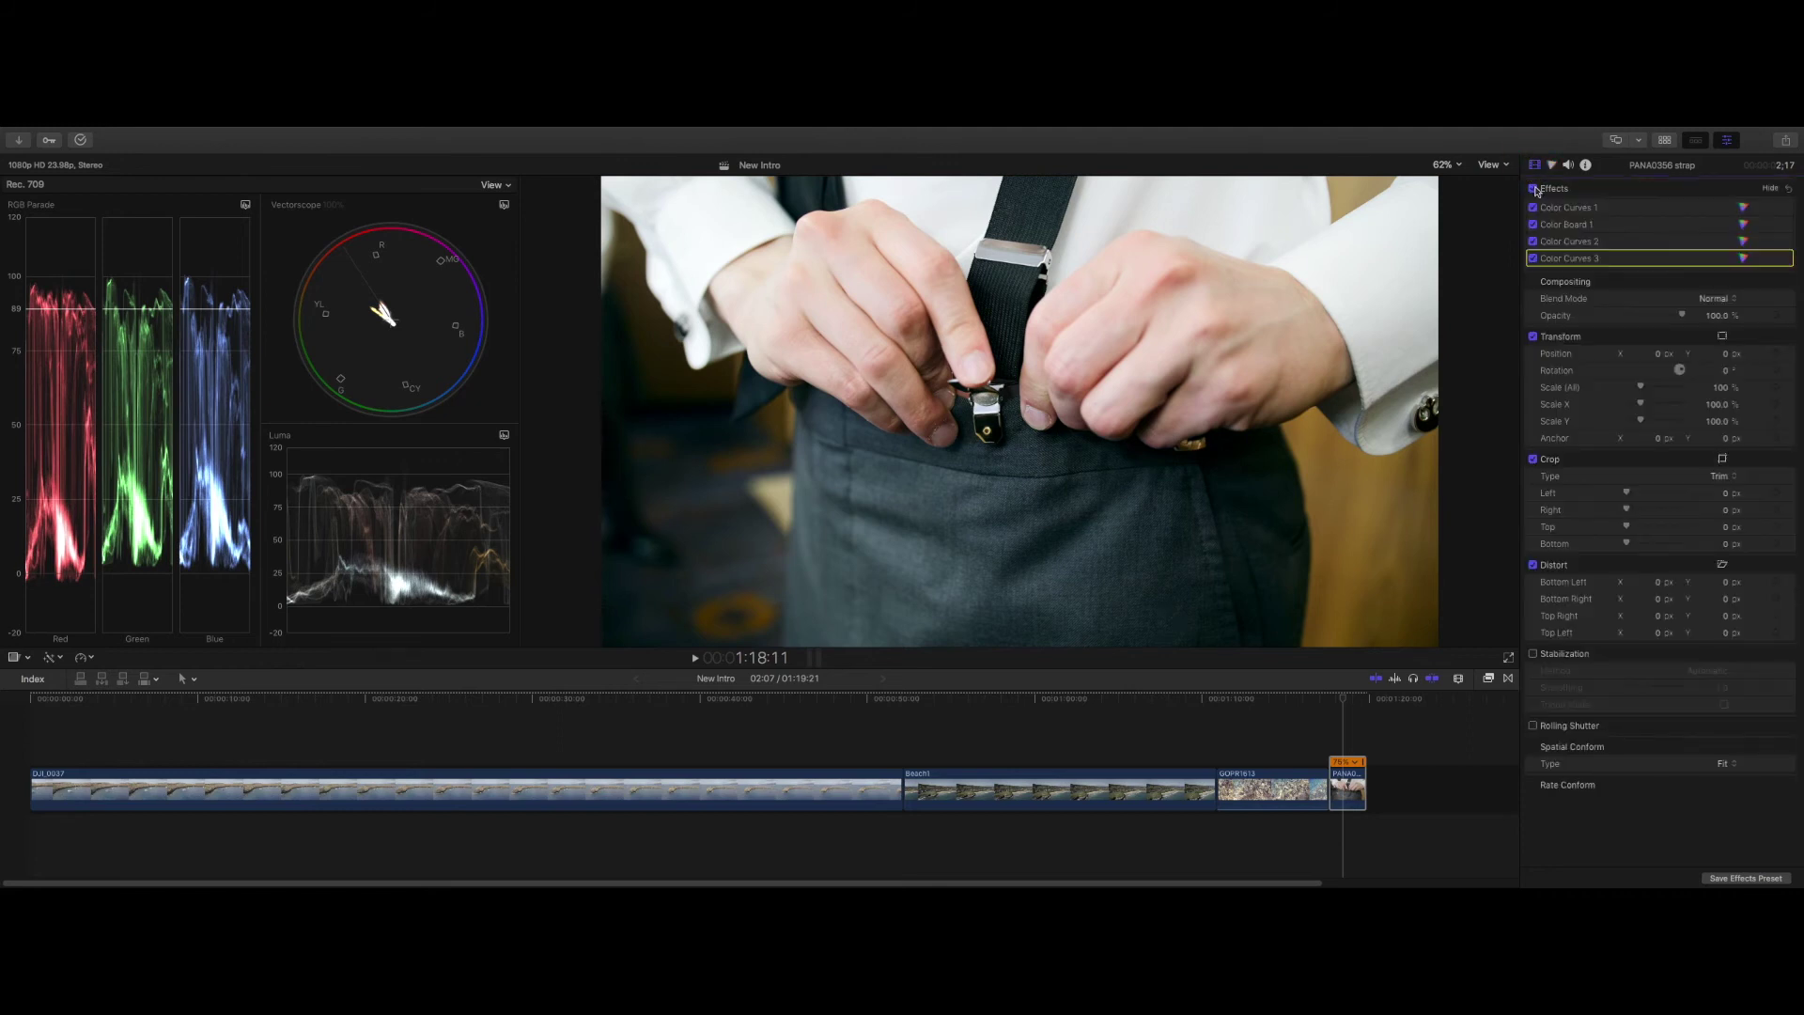
pyautogui.click(1534, 191)
pyautogui.click(1534, 191)
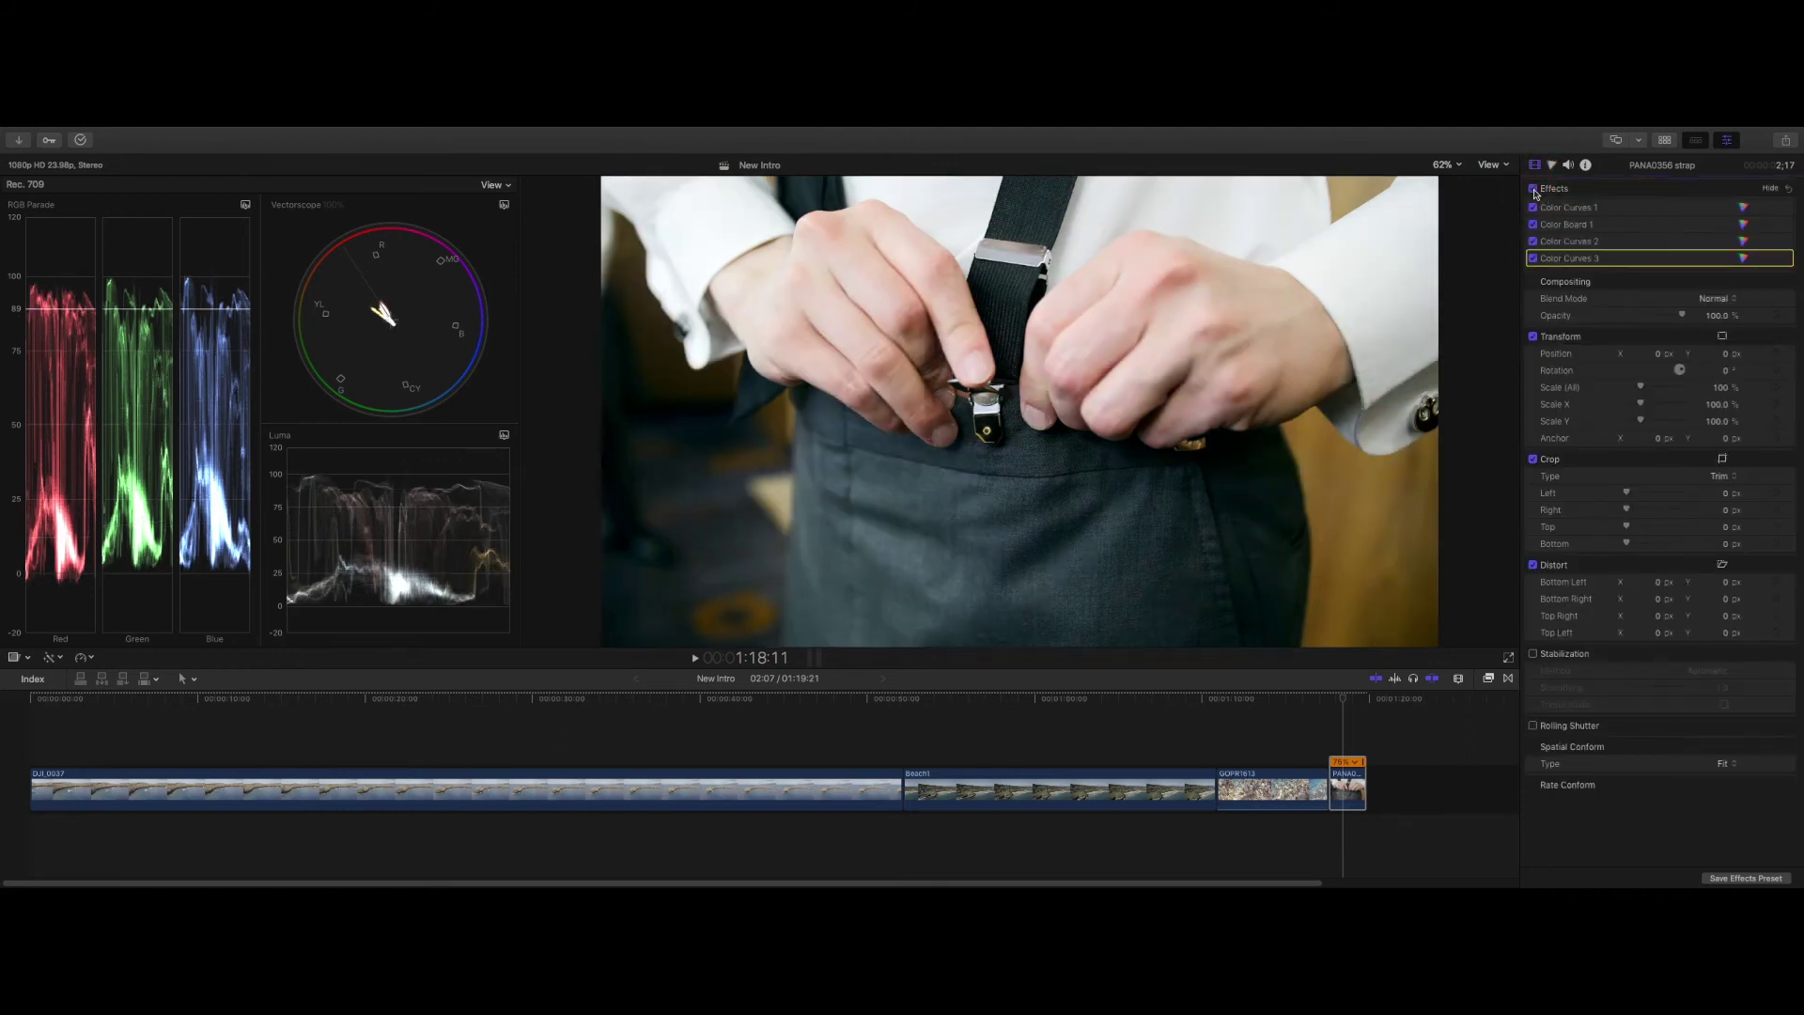
pyautogui.click(1534, 191)
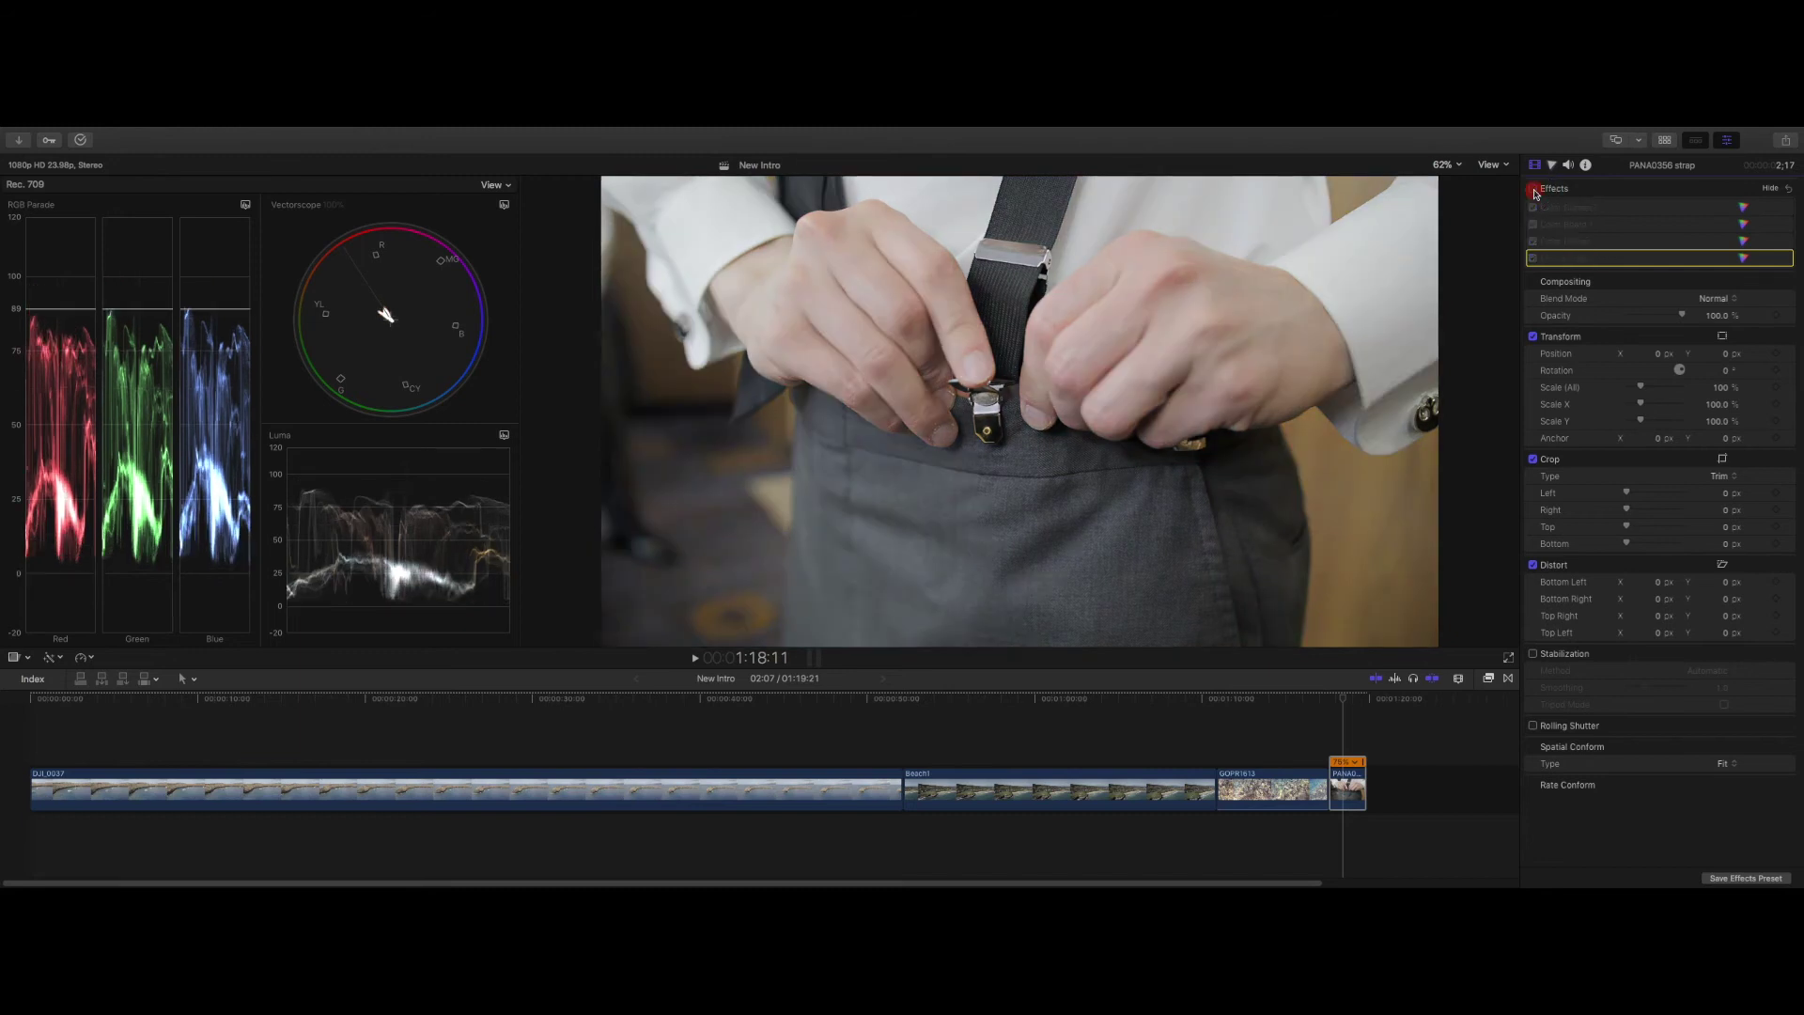
pyautogui.click(1534, 190)
pyautogui.click(1534, 191)
pyautogui.click(1534, 191)
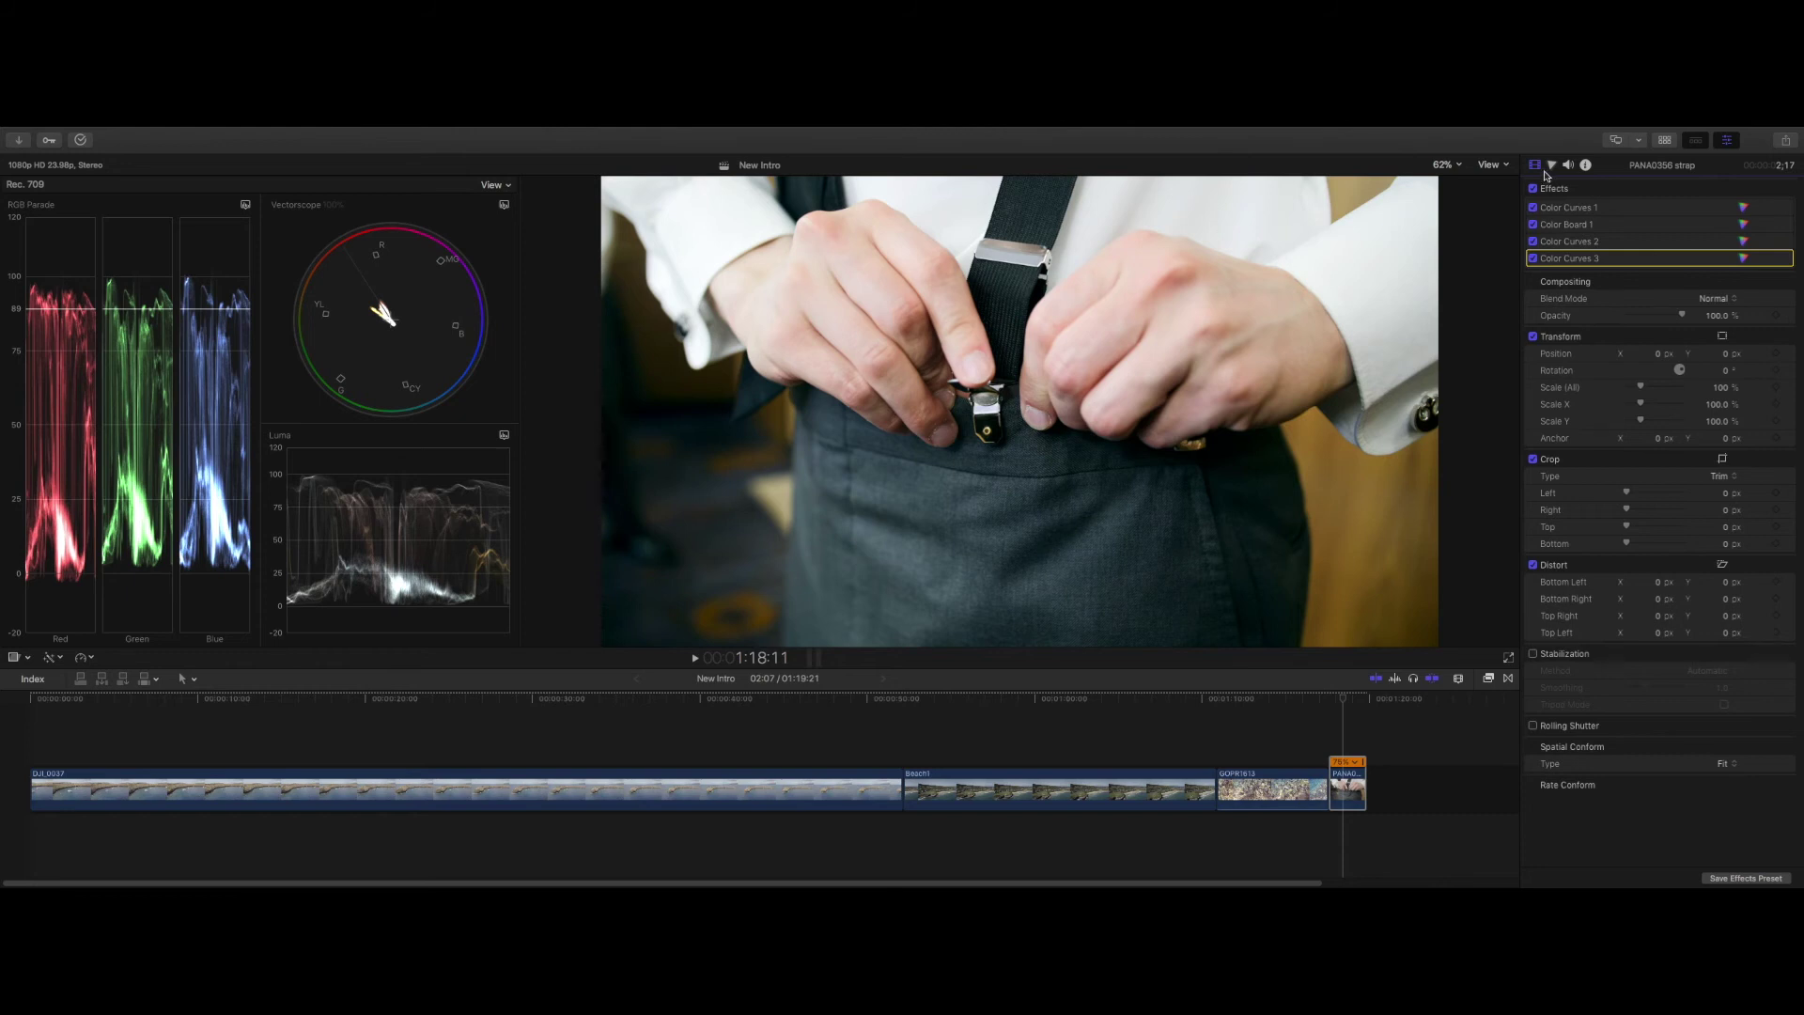
# - Swap Color Curves 2 and 3 and back, then add a Color Board with master saturation at -97%
pyautogui.moveTo(1607, 246); pyautogui.dragTo(1604, 266)
pyautogui.moveTo(1608, 242); pyautogui.dragTo(1622, 266)
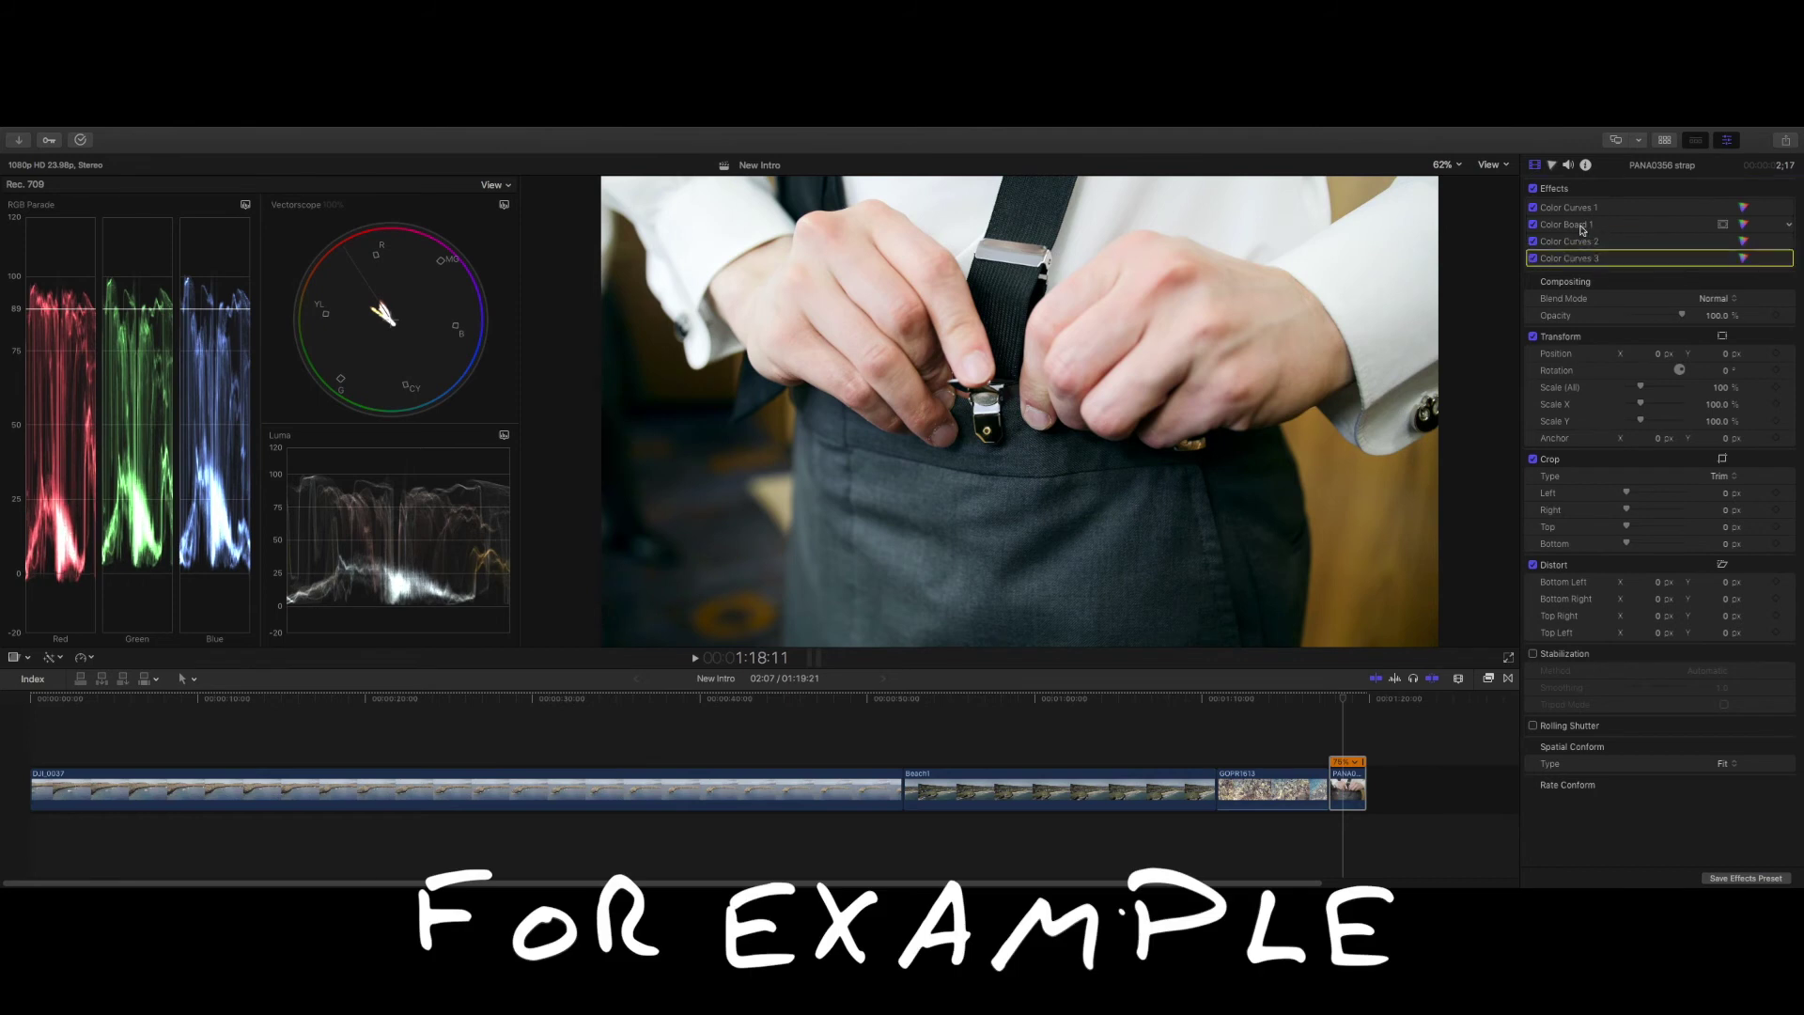
pyautogui.click(1552, 166)
pyautogui.click(1597, 190)
pyautogui.click(1610, 286)
pyautogui.moveTo(1546, 312); pyautogui.dragTo(1544, 387)
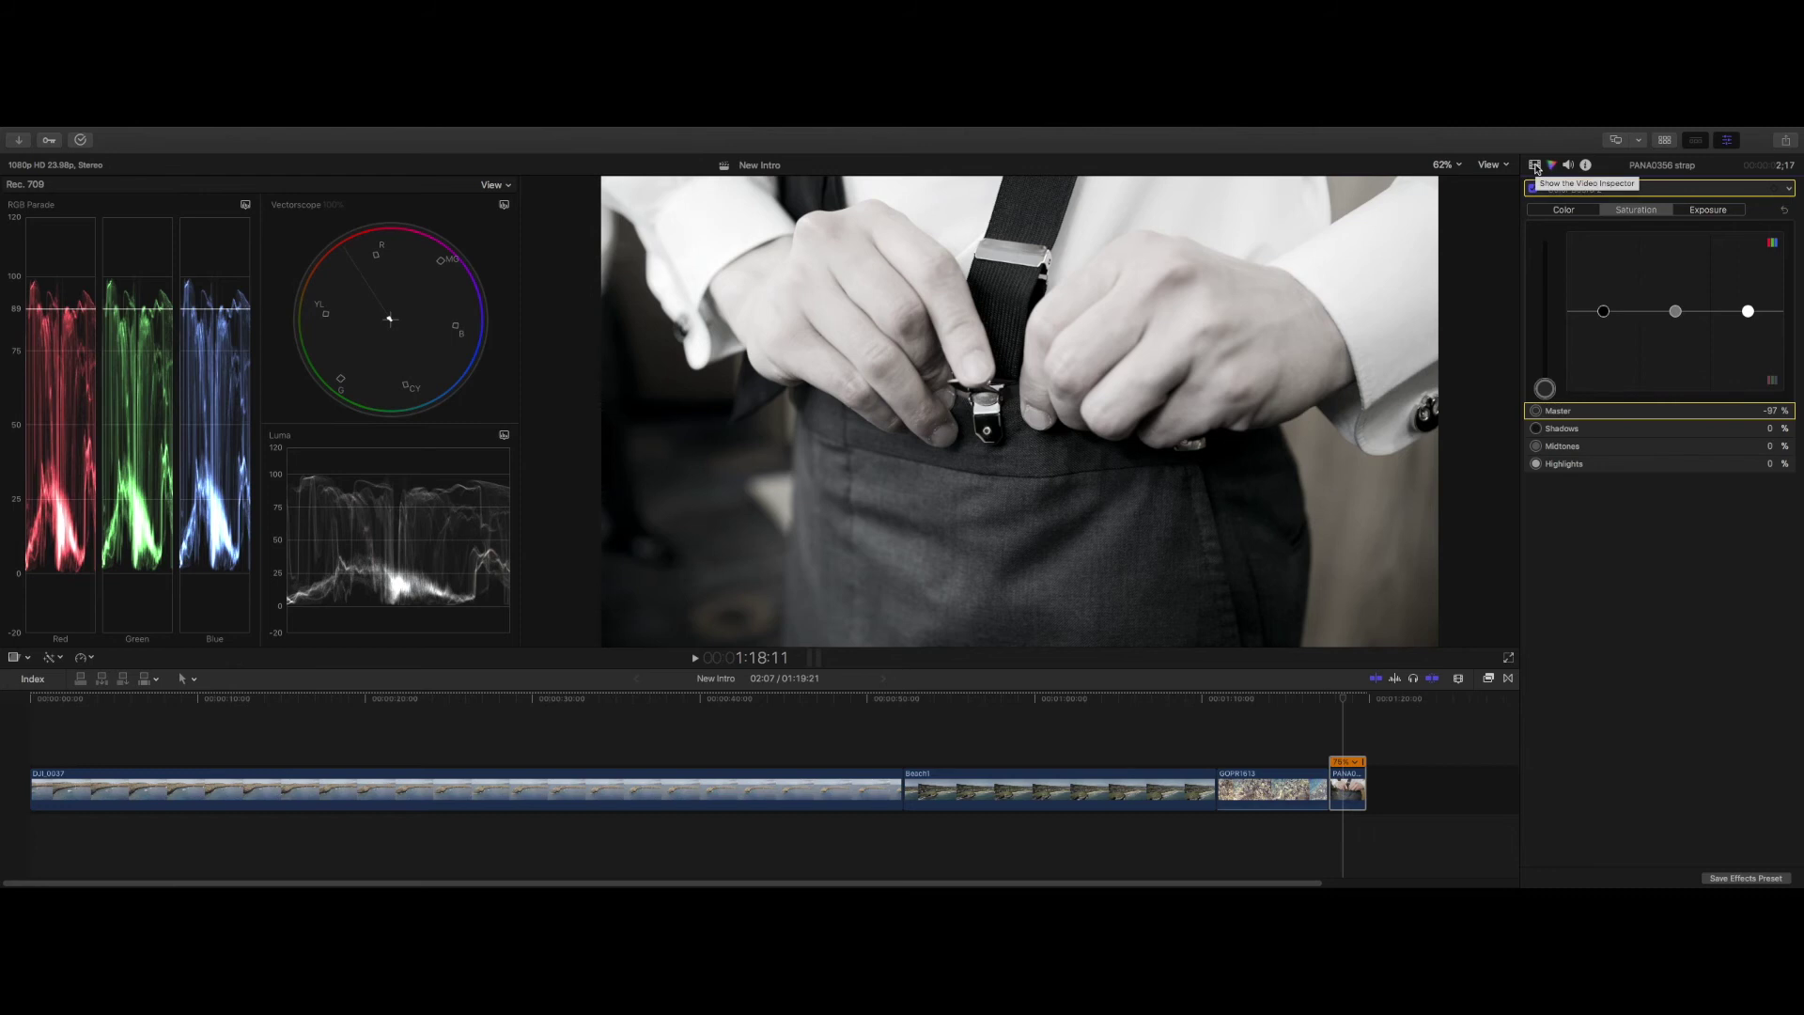
# - Move Color Board 2 to the bottom of the effects stack and toggle it to compare
pyautogui.click(1535, 166)
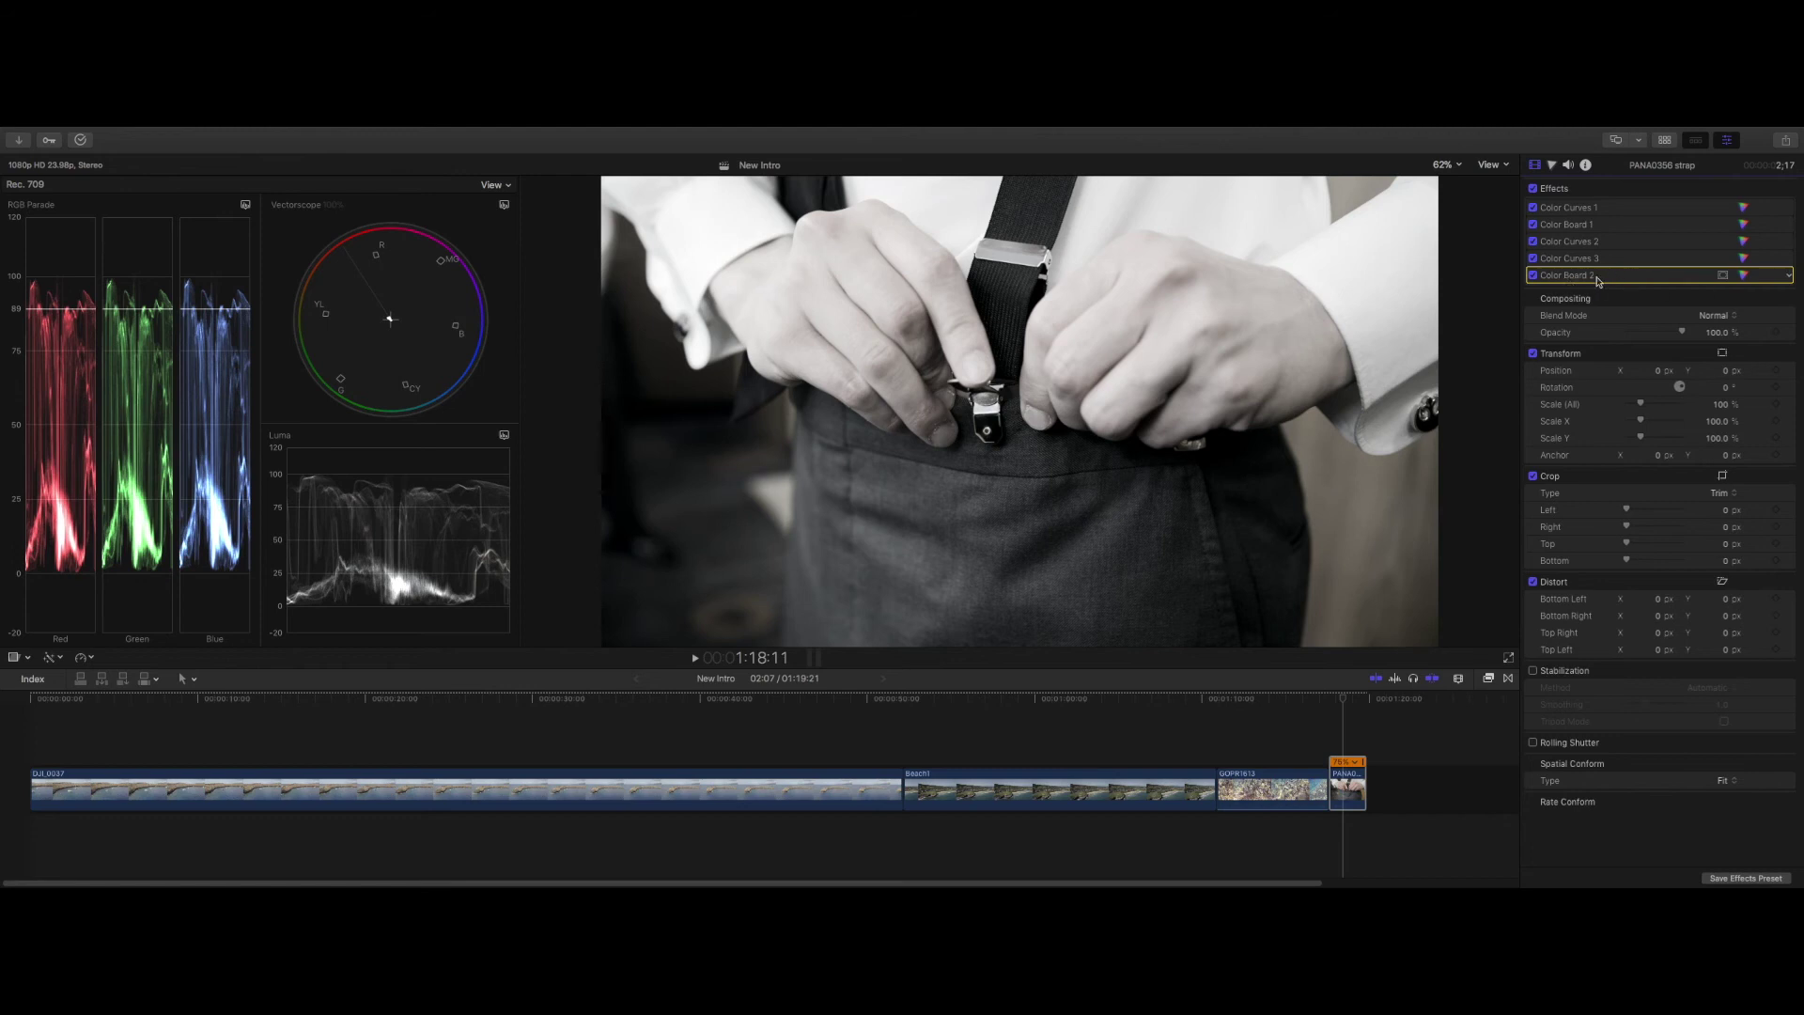
pyautogui.moveTo(1592, 280); pyautogui.dragTo(1615, 258)
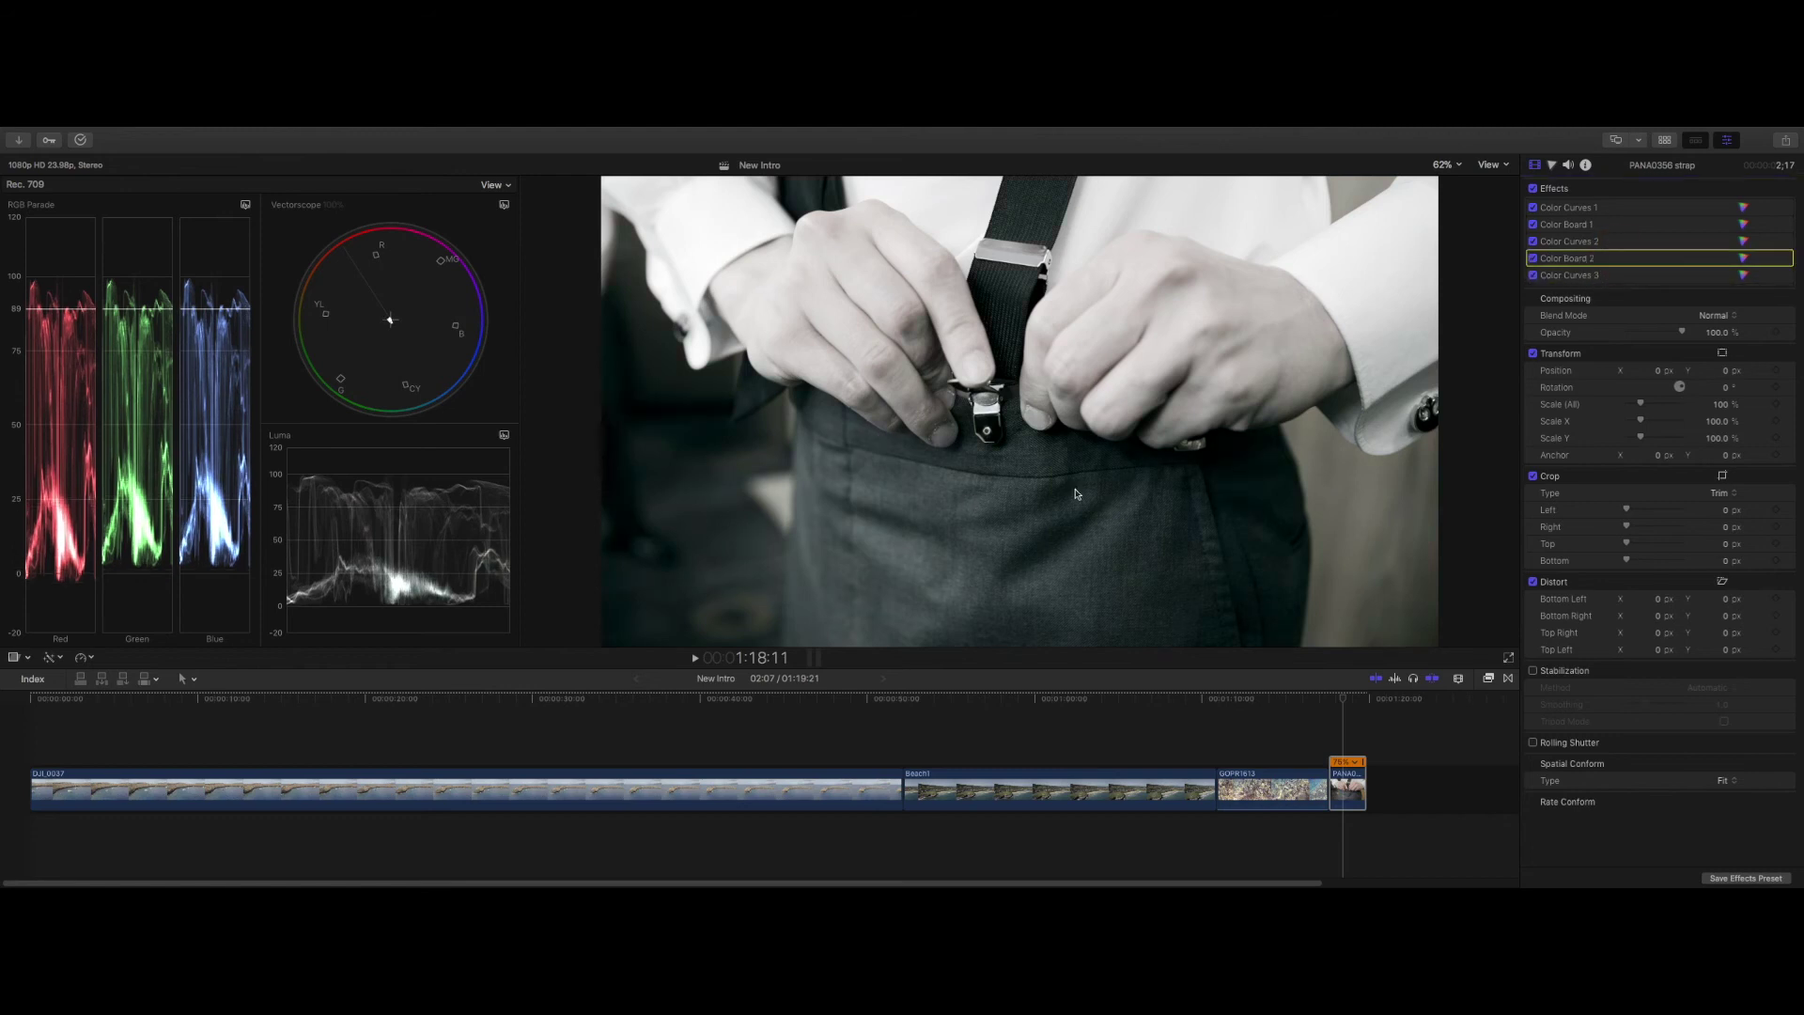
pyautogui.moveTo(1660, 264); pyautogui.dragTo(1623, 277)
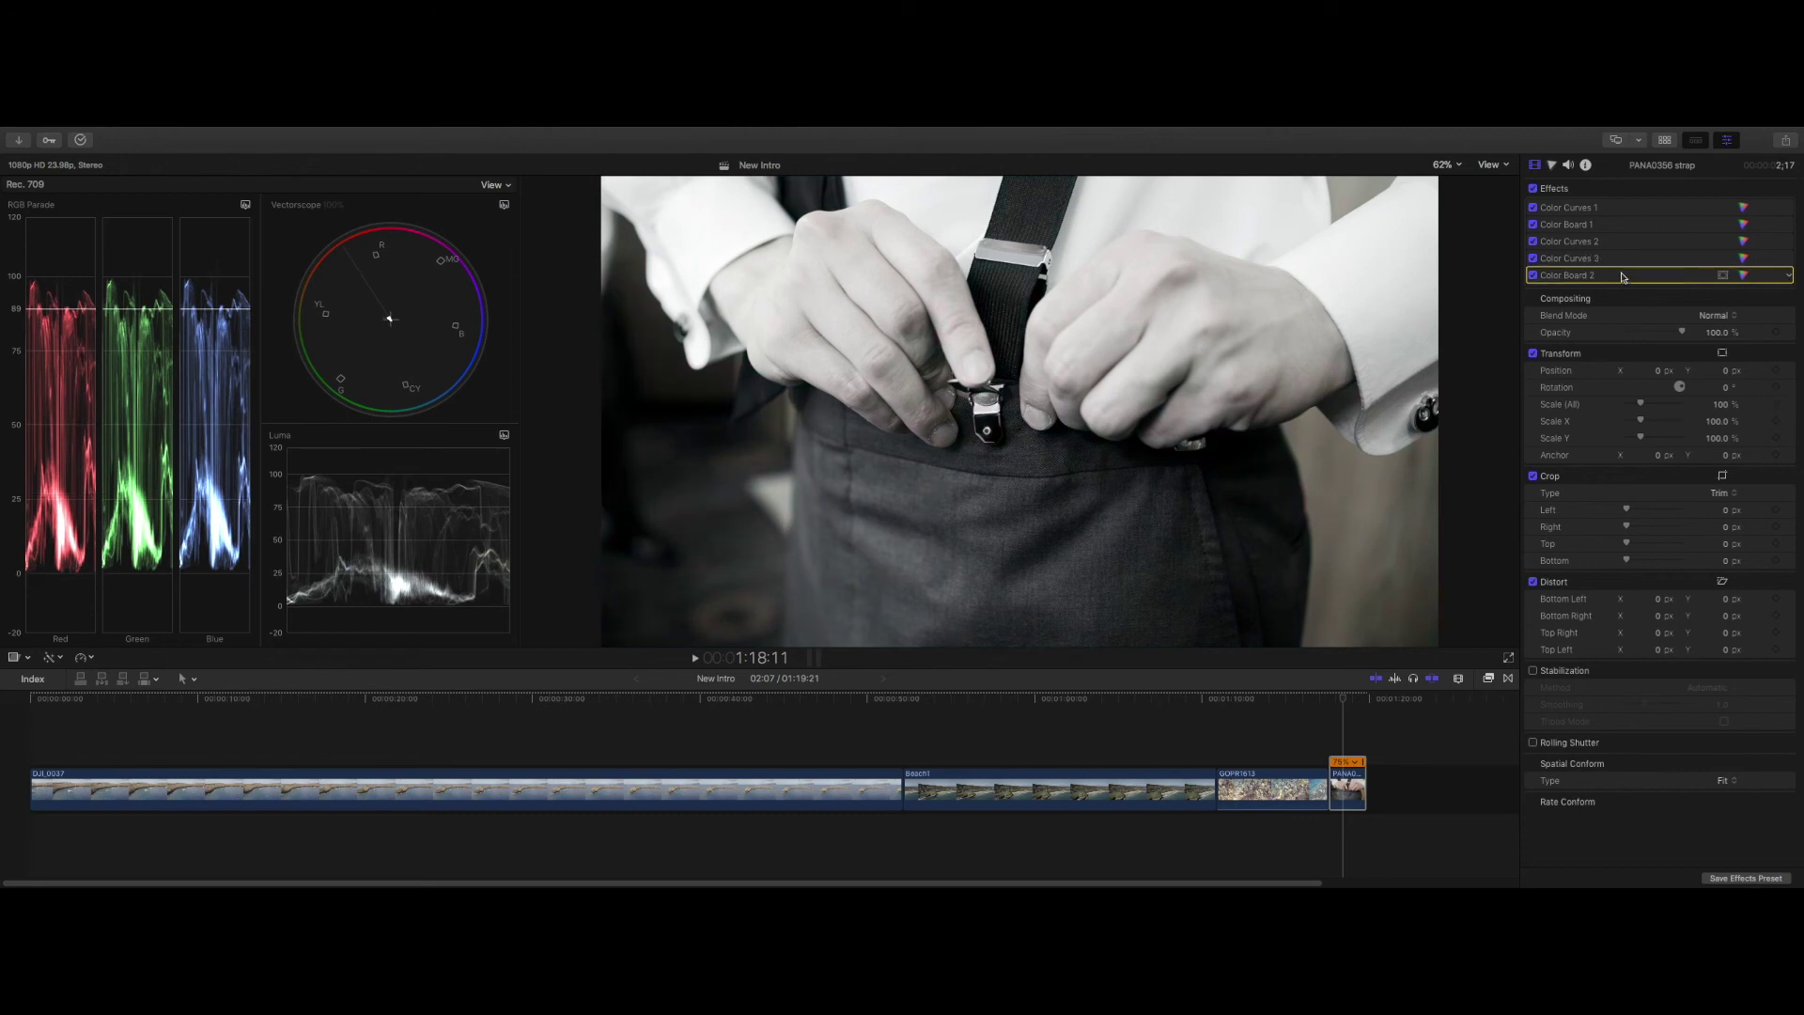
pyautogui.click(1533, 276)
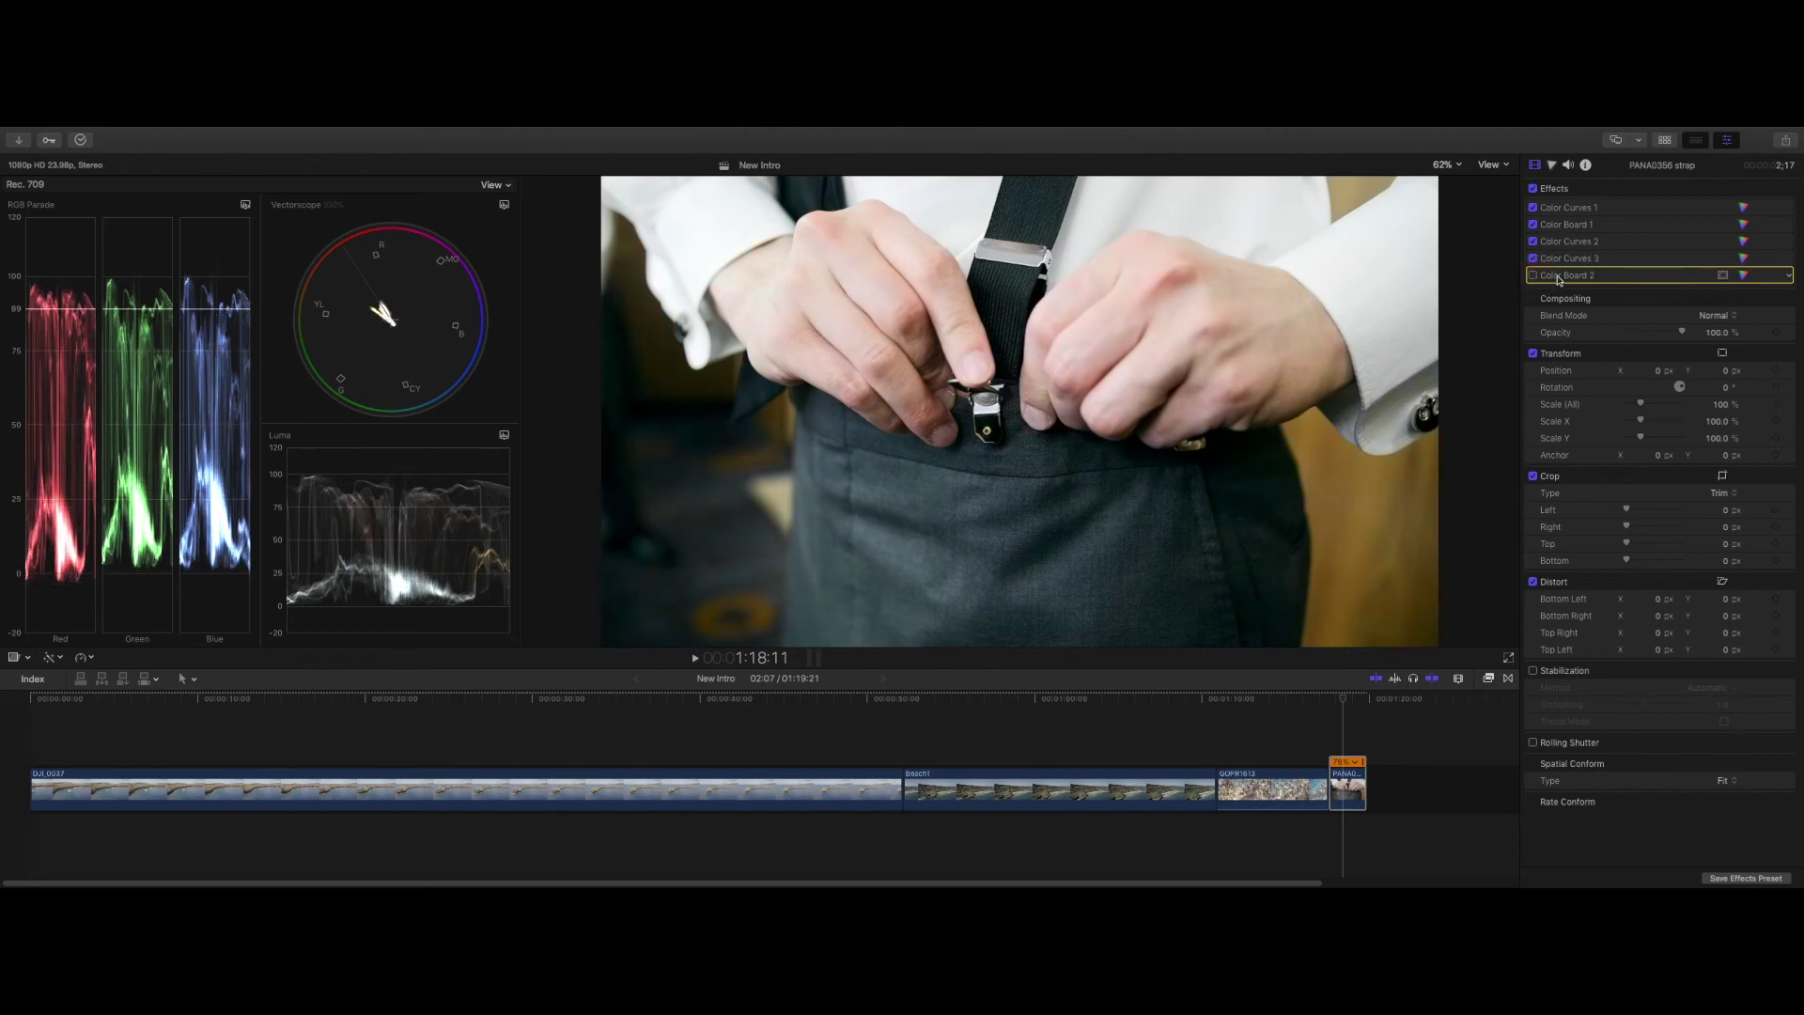
pyautogui.click(1533, 276)
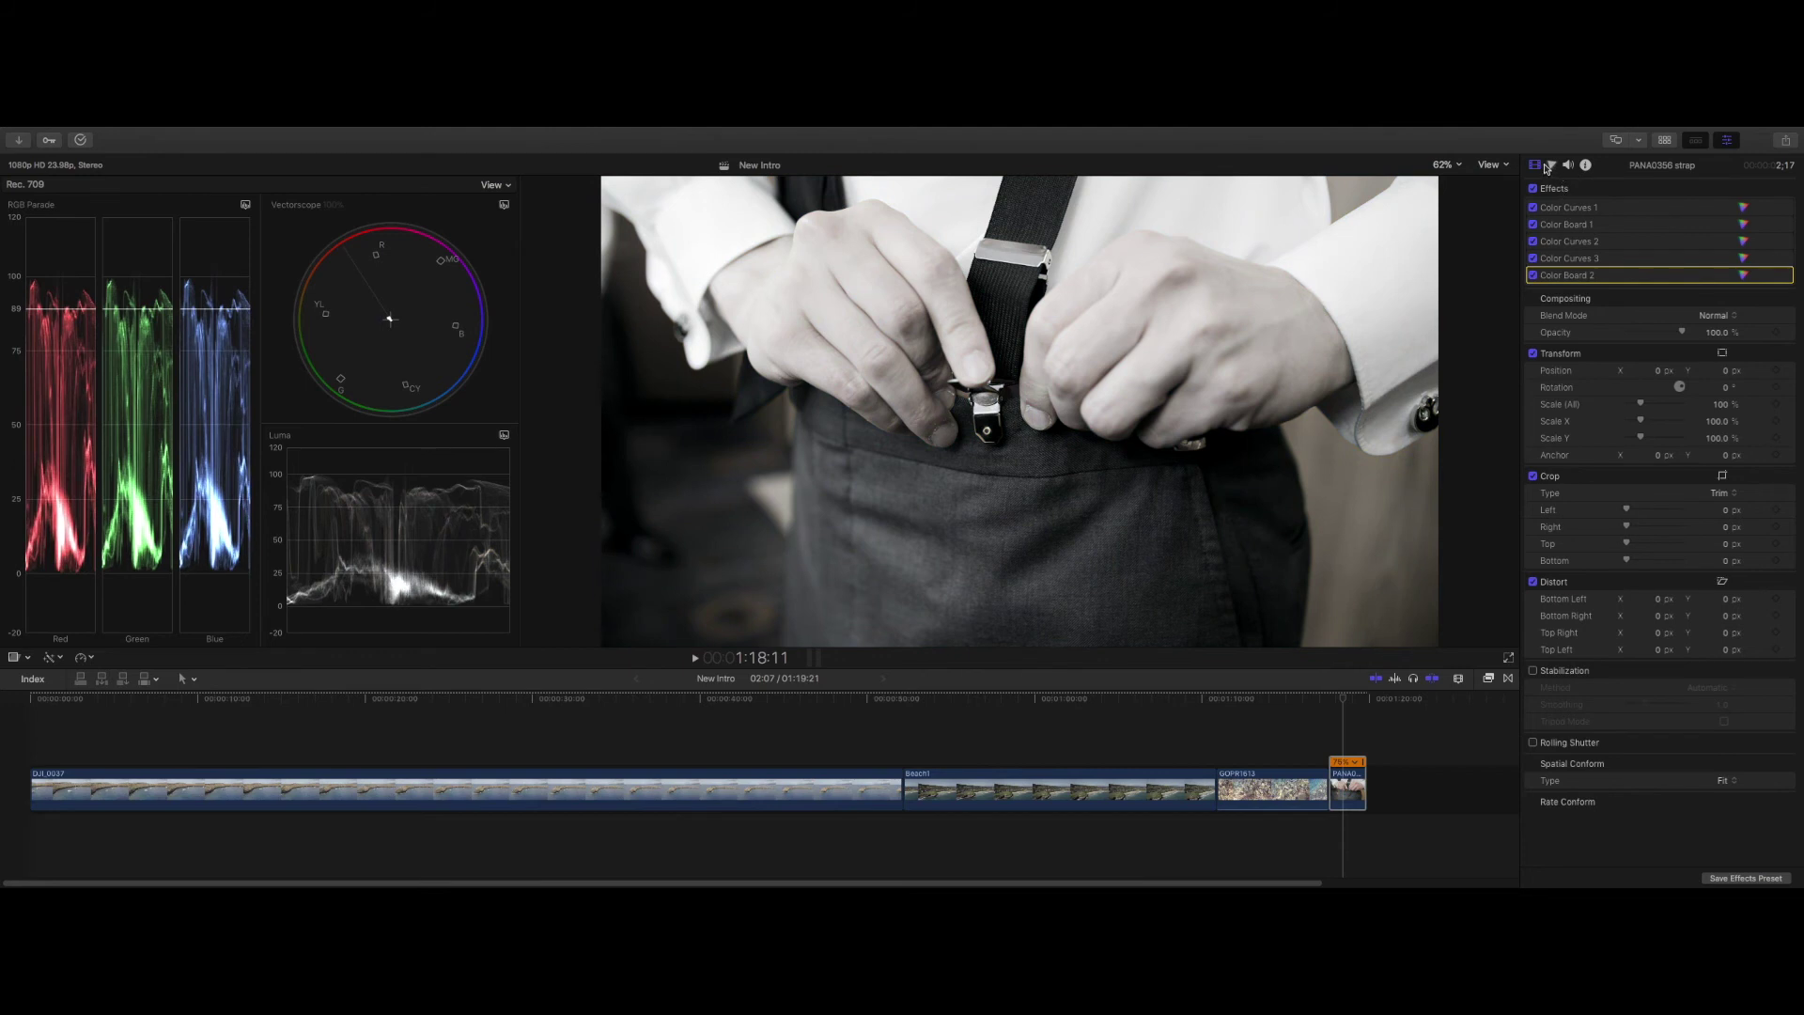
# - Add Color Wheels and push the midtones toward red for a sepia tone
pyautogui.click(1552, 166)
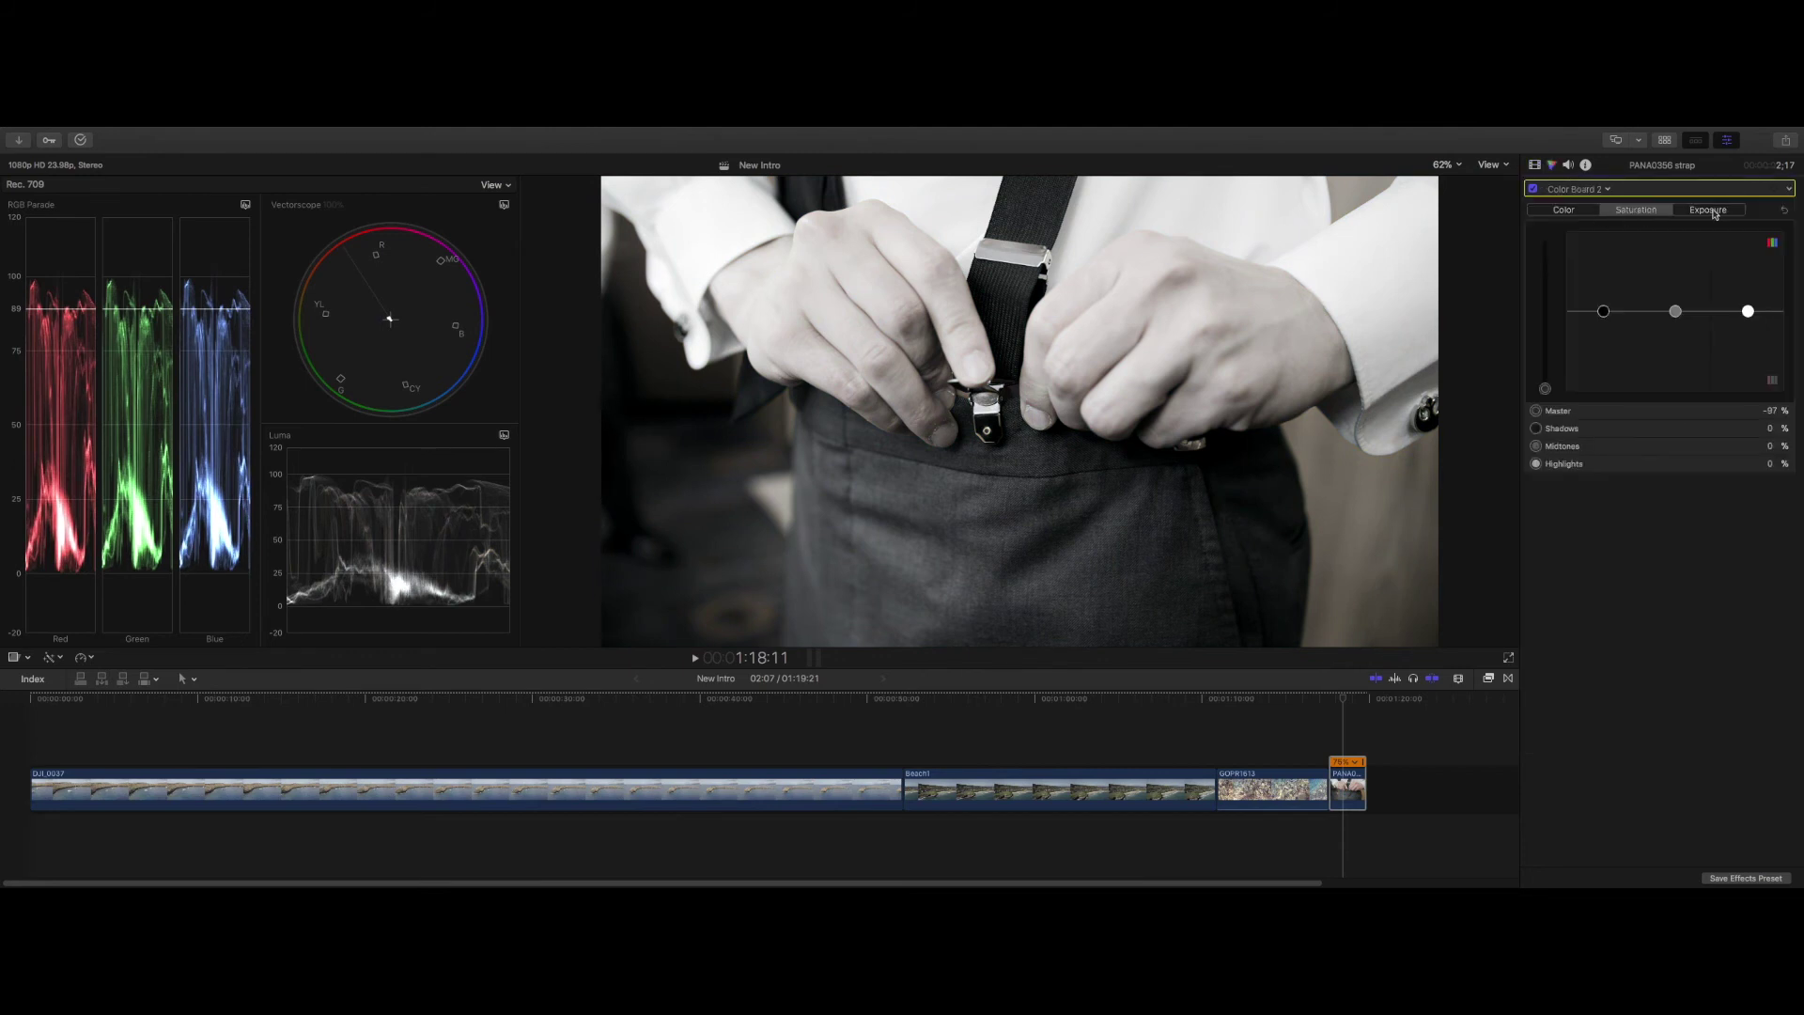
pyautogui.click(1586, 187)
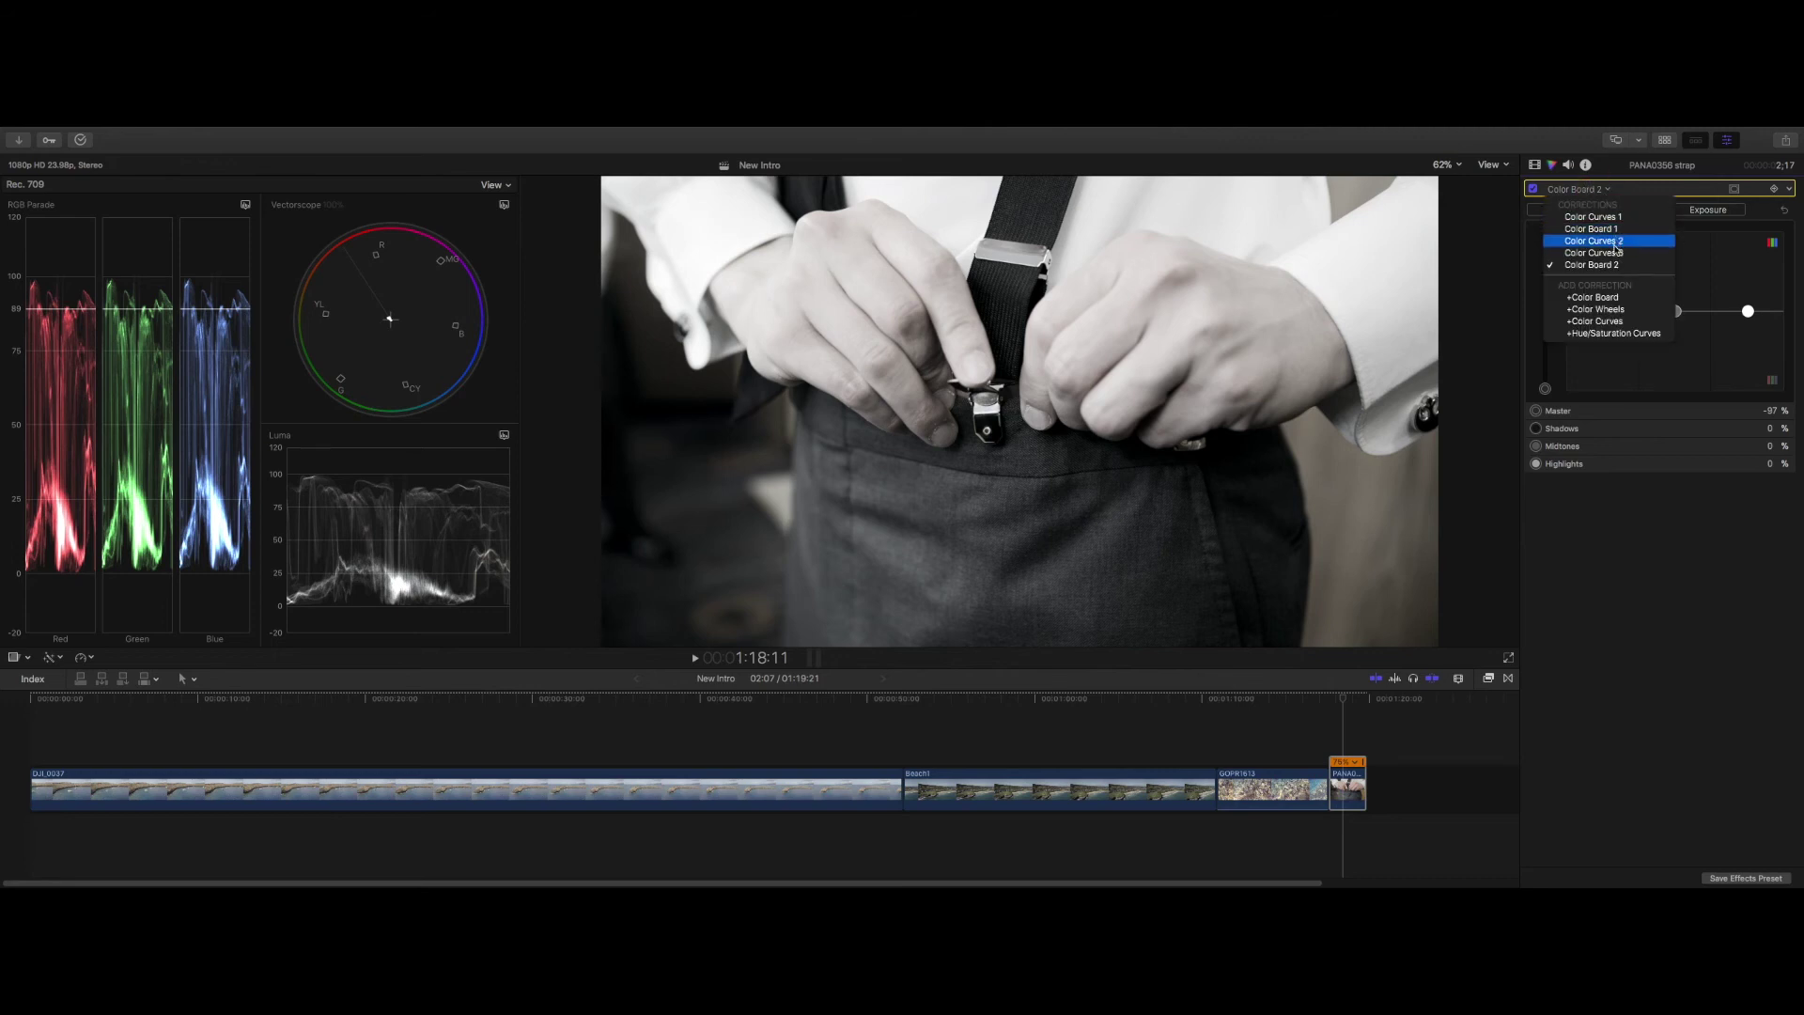
pyautogui.click(1632, 315)
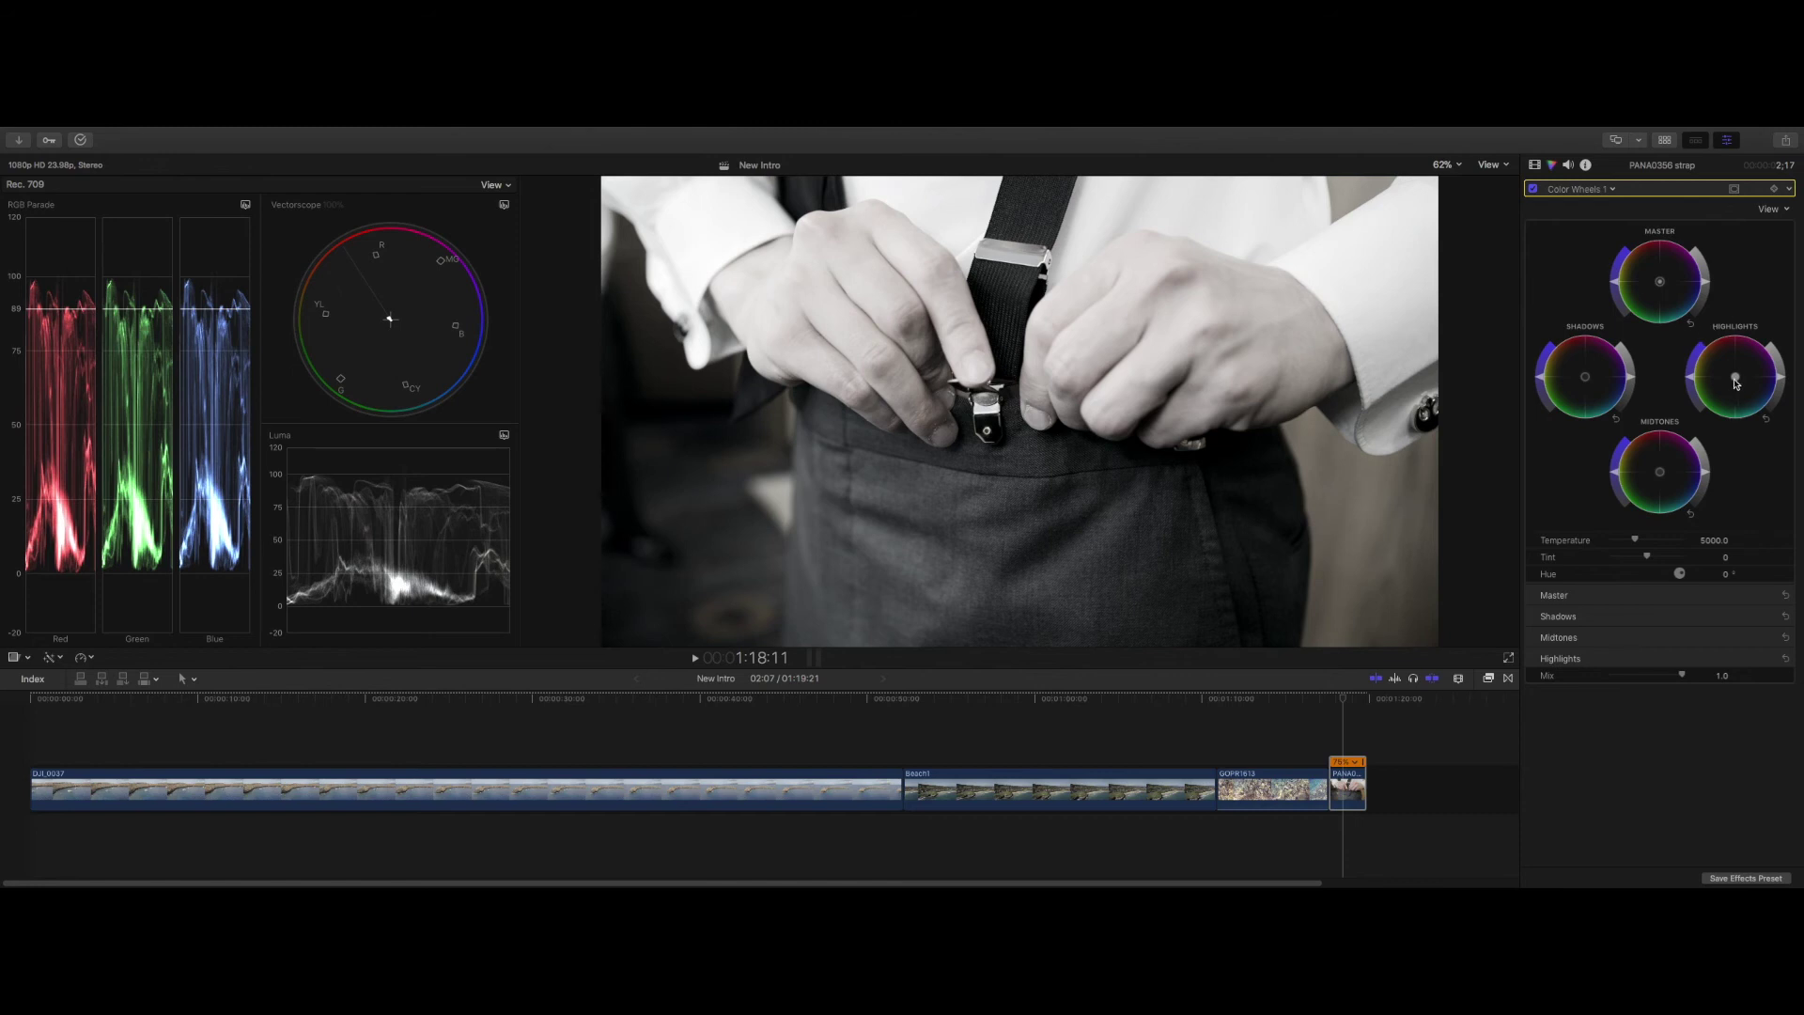
pyautogui.moveTo(1661, 476); pyautogui.dragTo(1608, 406)
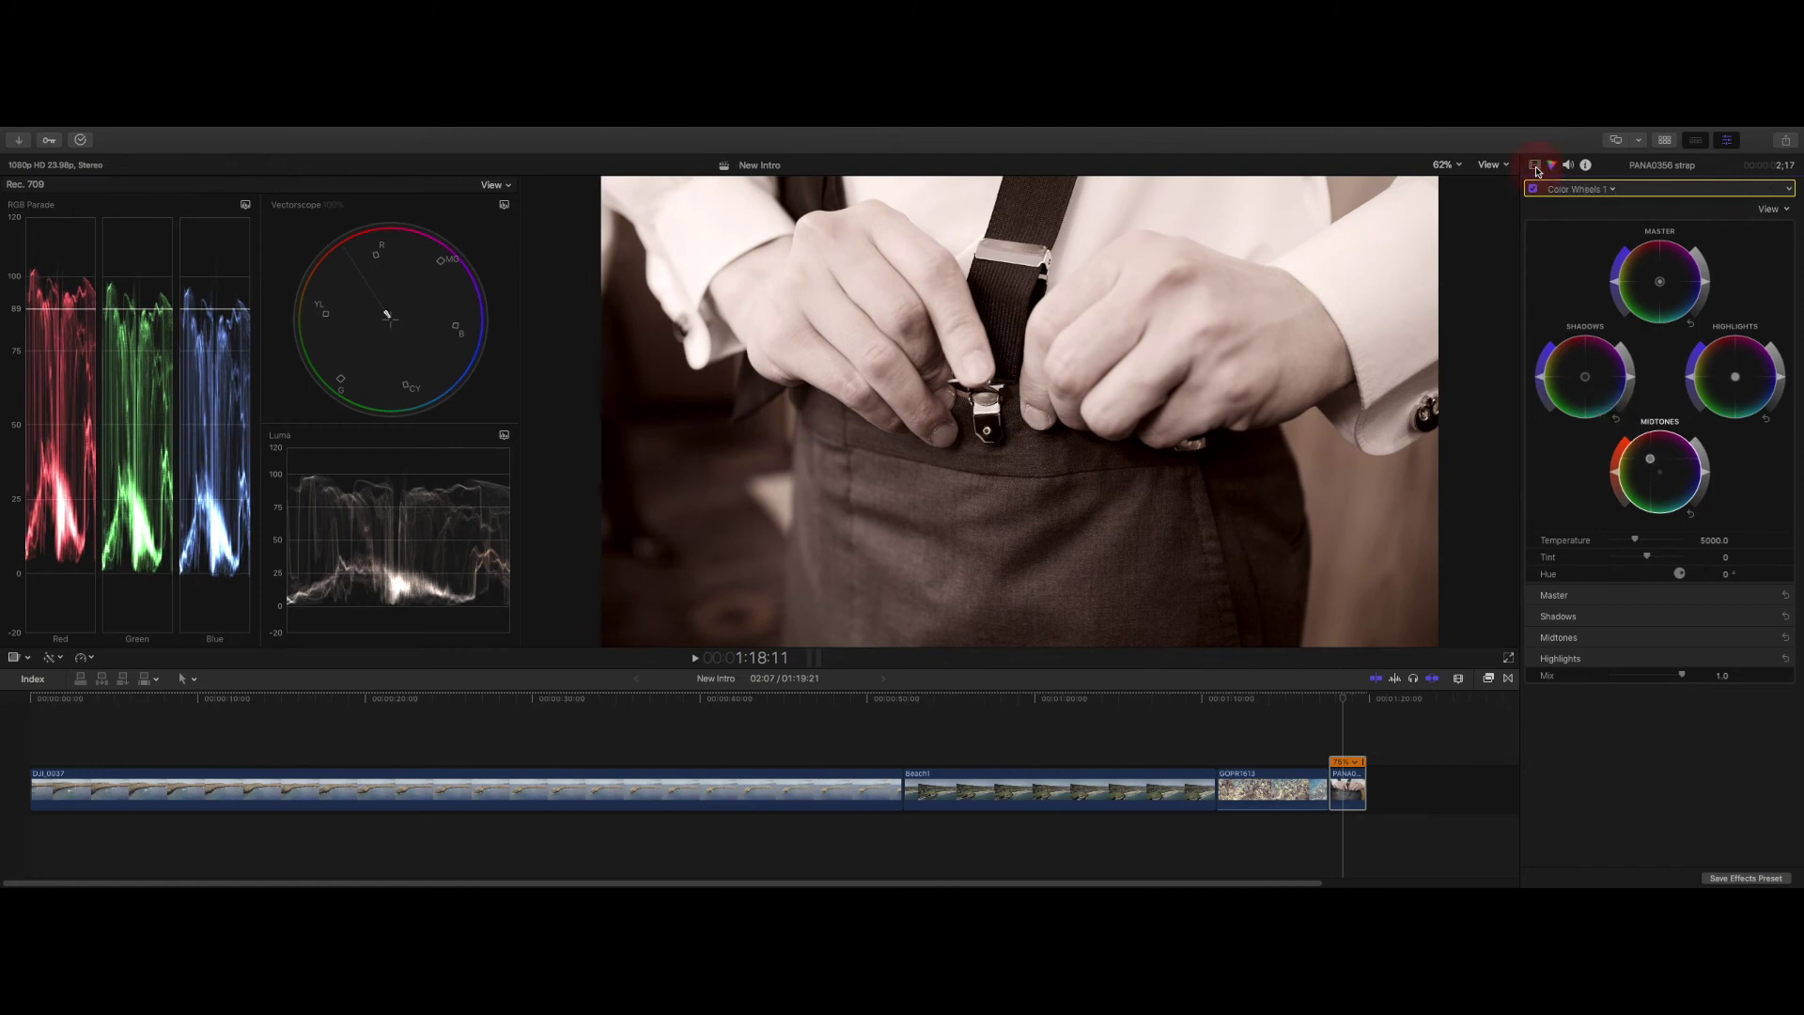
pyautogui.press('super+6')
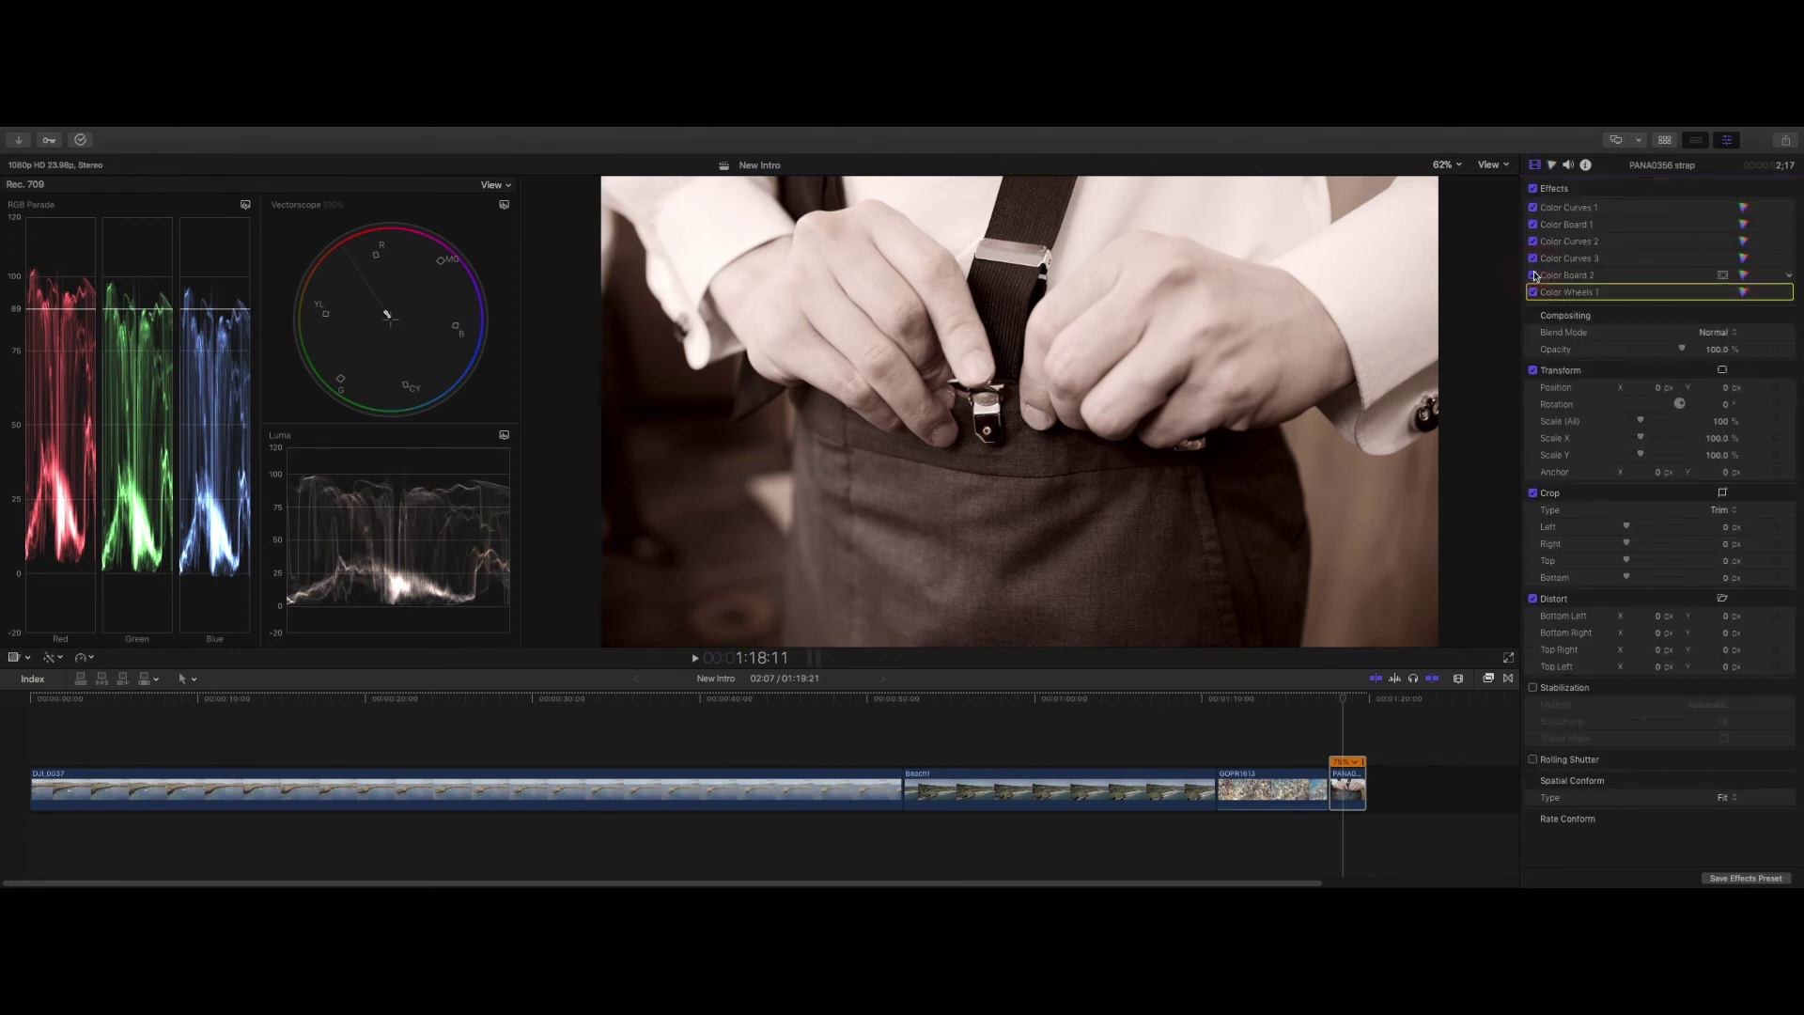
# - Disable Color Board 2 and nudge Color Curves 3's red black point, comparing it on and off
pyautogui.click(1534, 275)
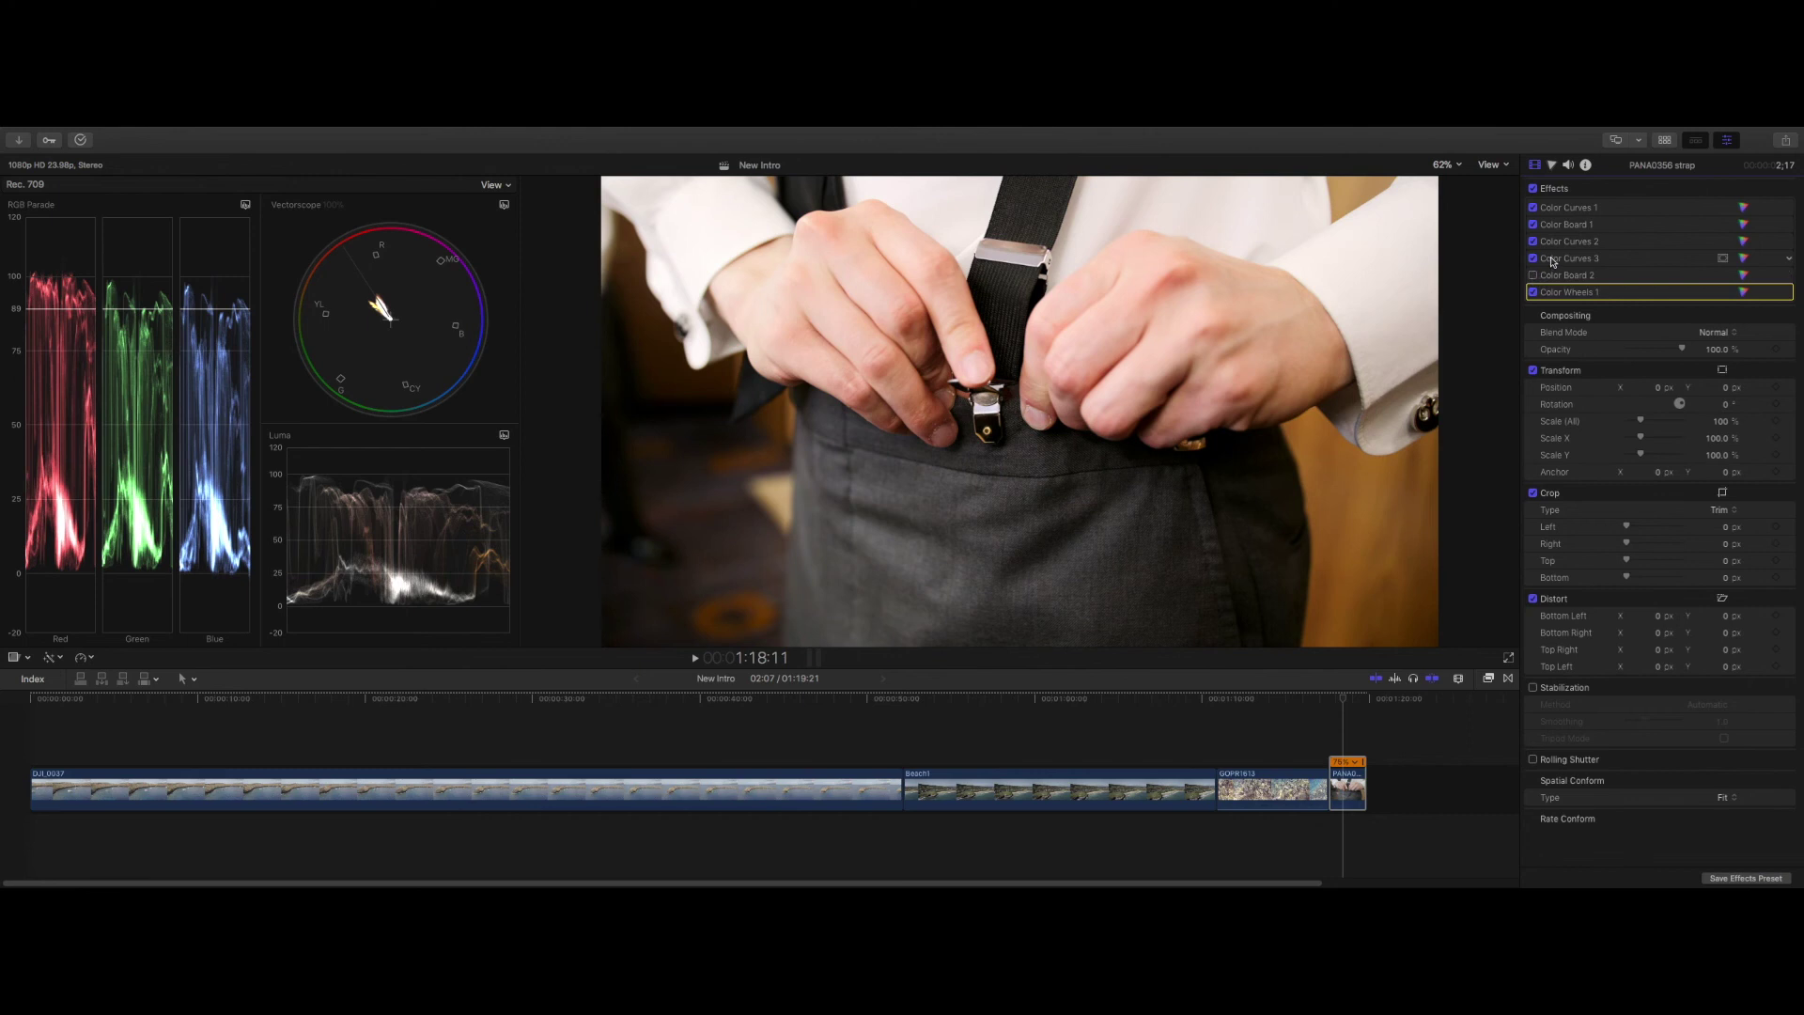
pyautogui.doubleClick(1552, 262)
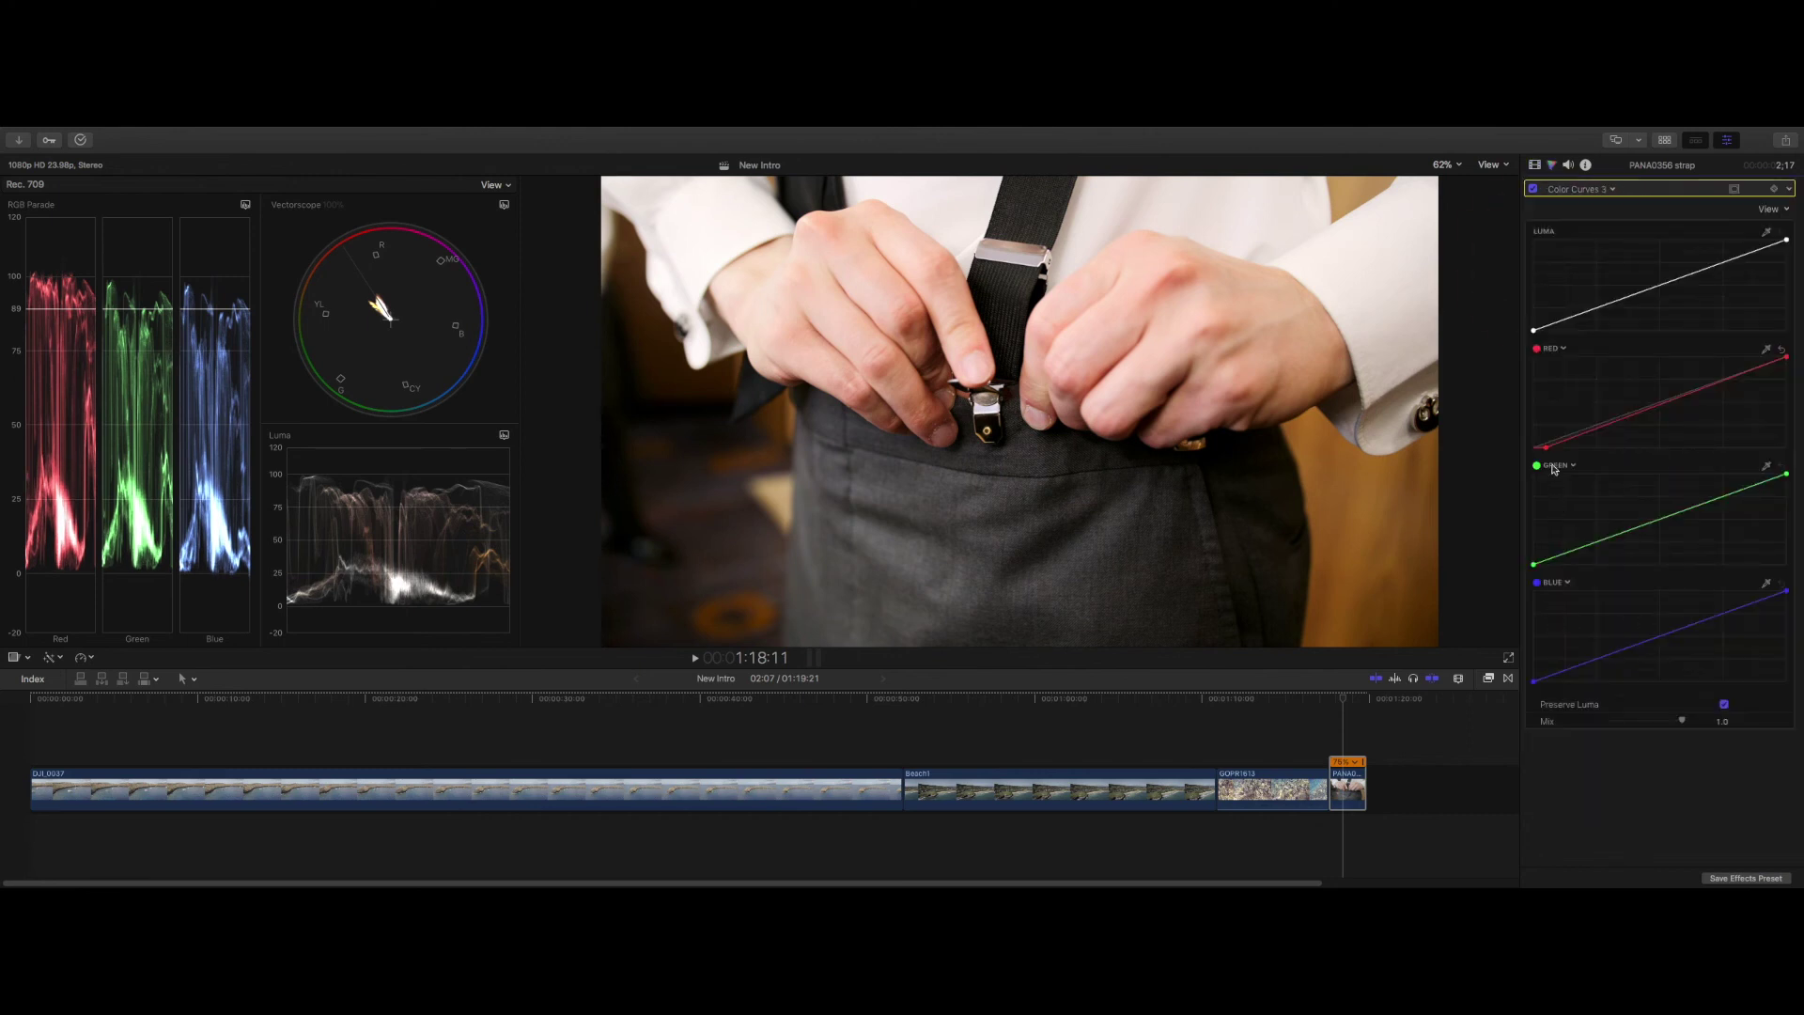
pyautogui.moveTo(1549, 450); pyautogui.dragTo(1559, 447)
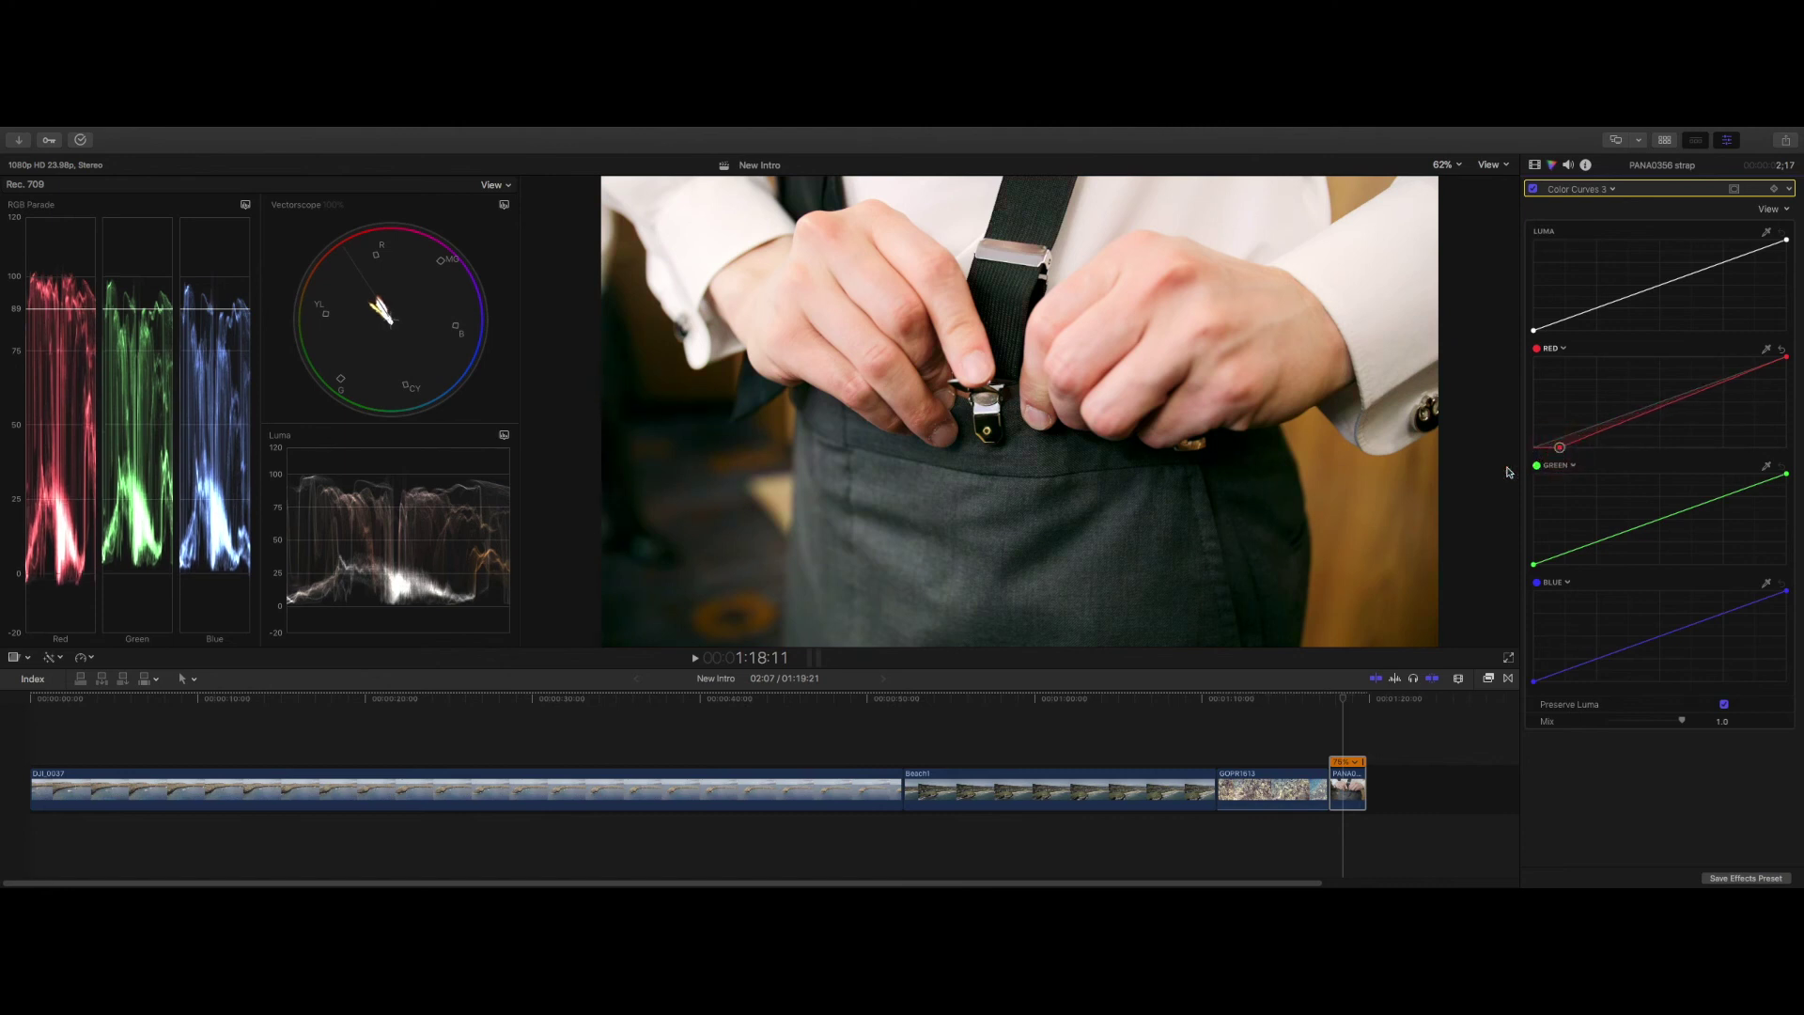
pyautogui.click(1531, 189)
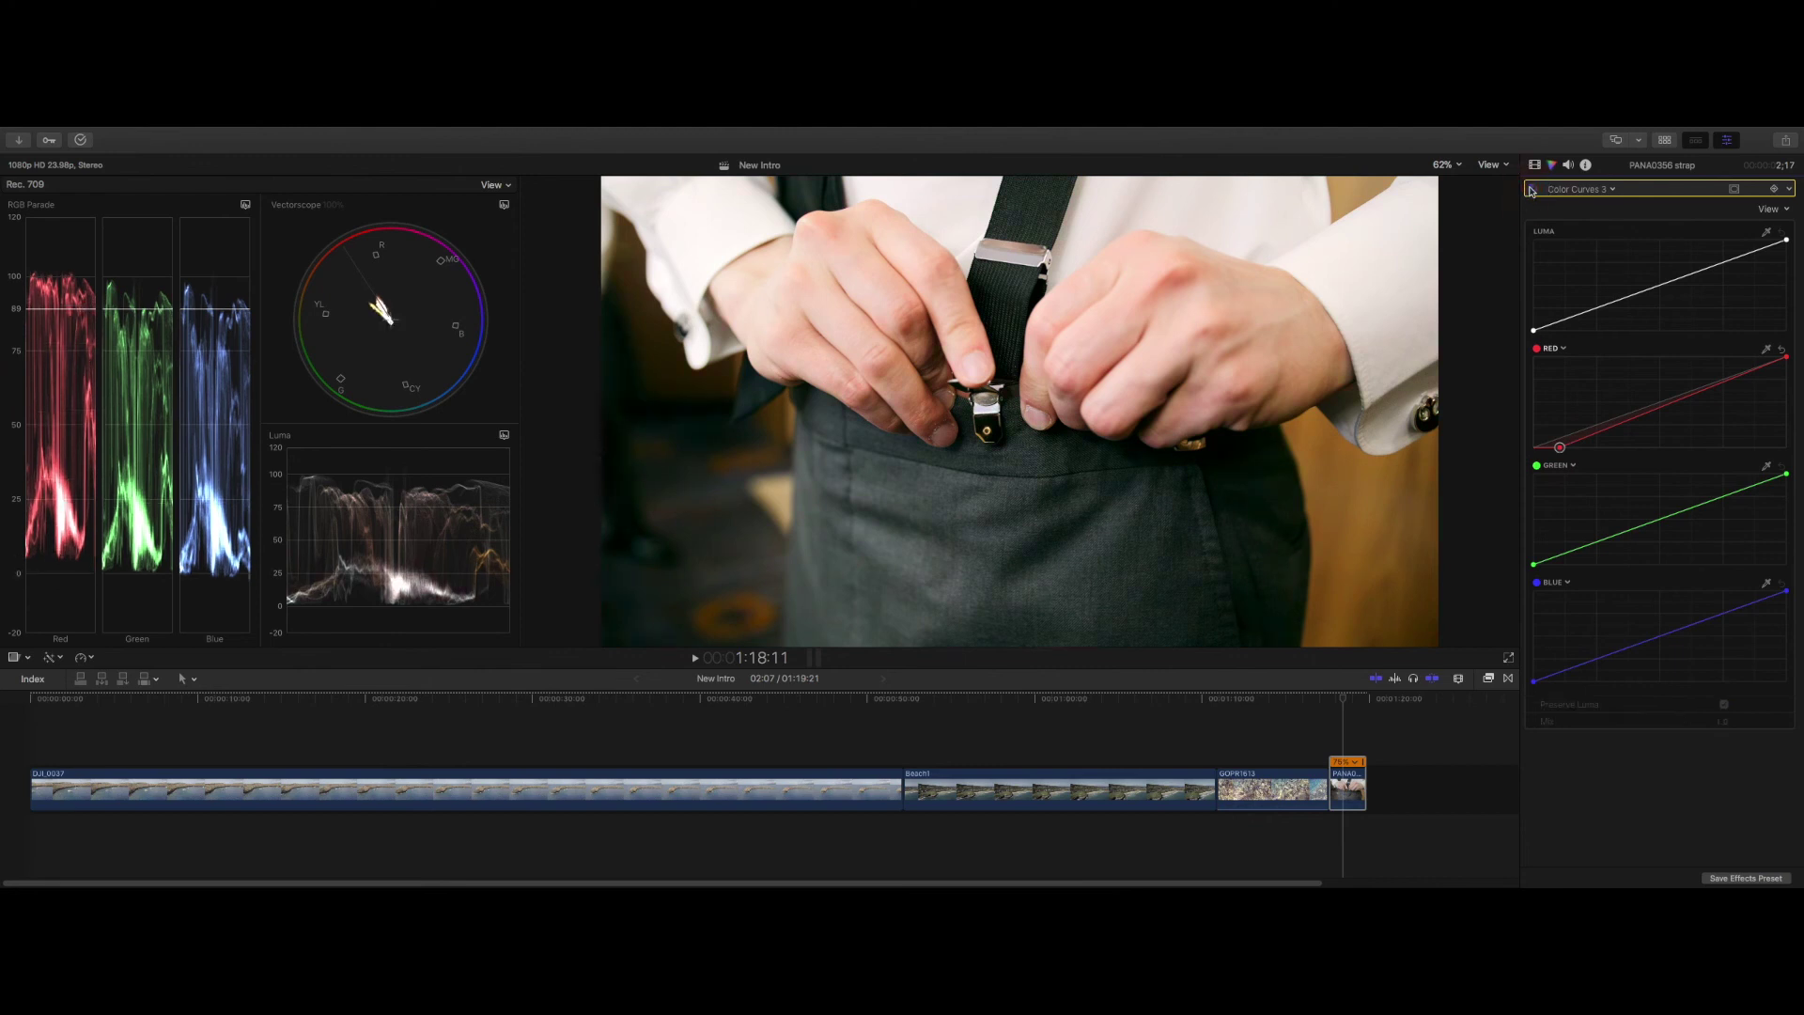
pyautogui.click(1532, 189)
# - Toggle all the strap clip's effects off and on to compare the full-colour grade
pyautogui.click(1534, 165)
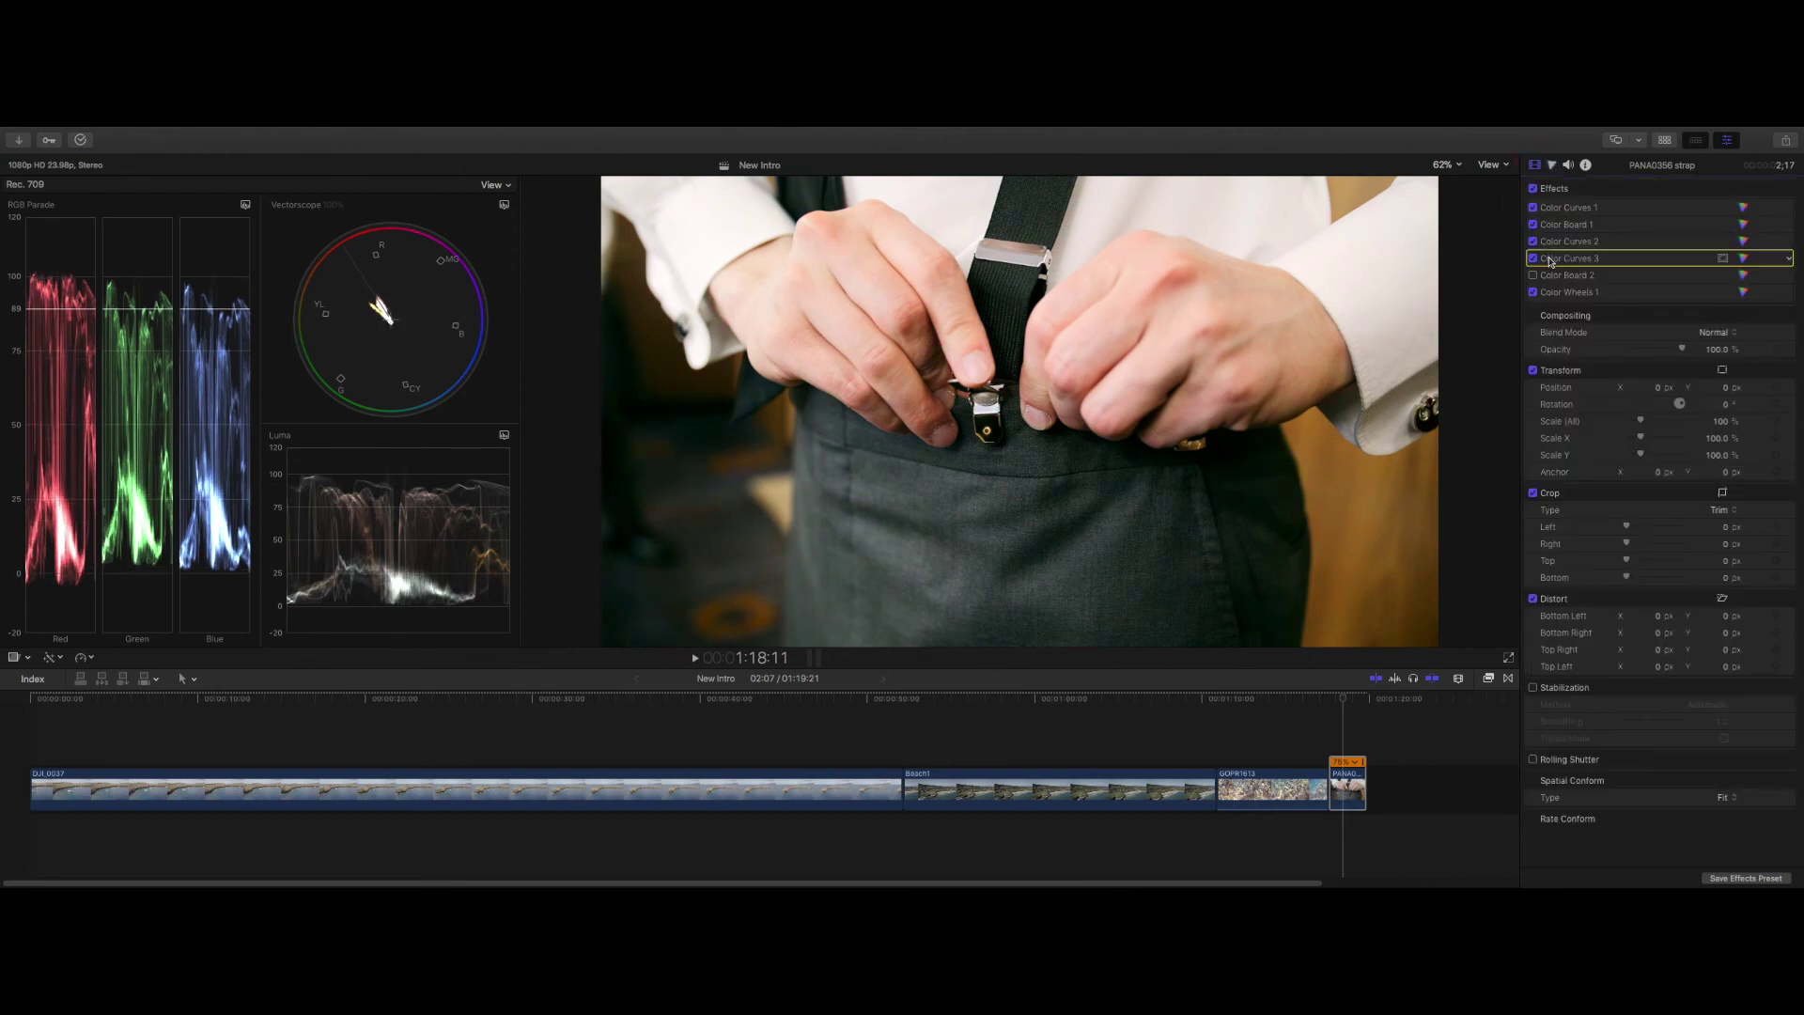
pyautogui.click(1532, 189)
pyautogui.click(1532, 189)
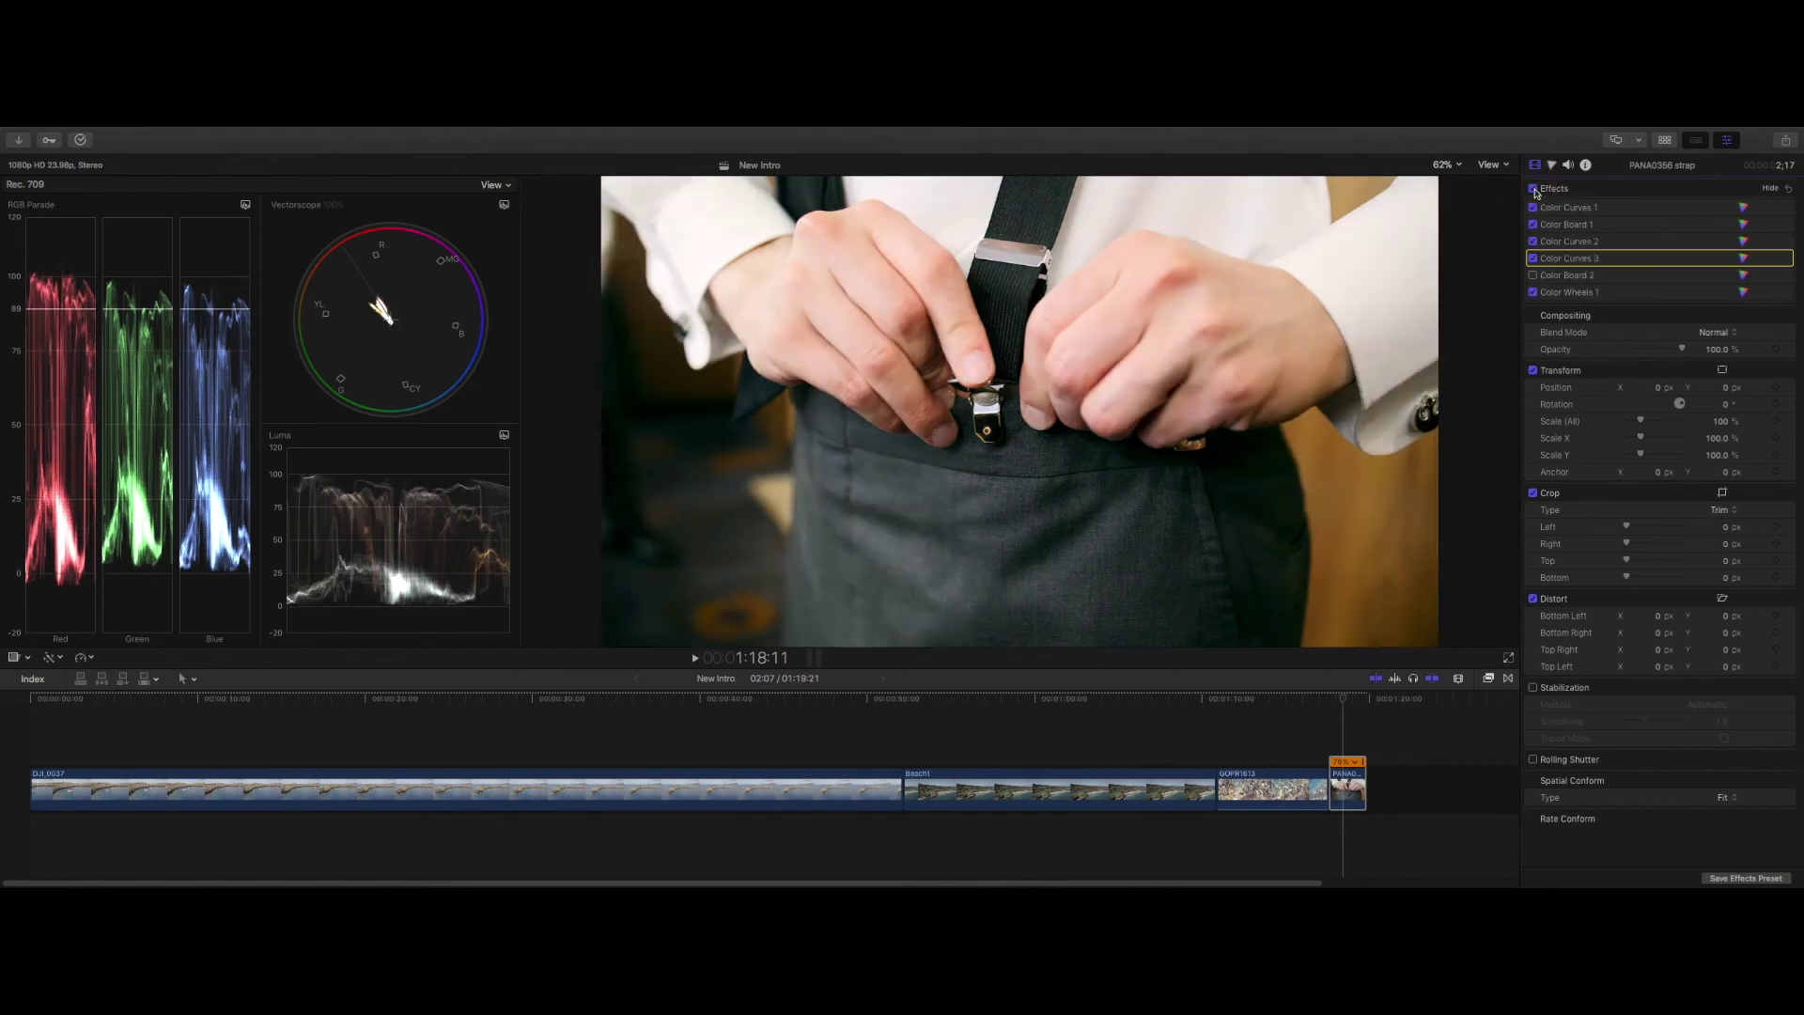
pyautogui.click(1533, 189)
pyautogui.click(1533, 189)
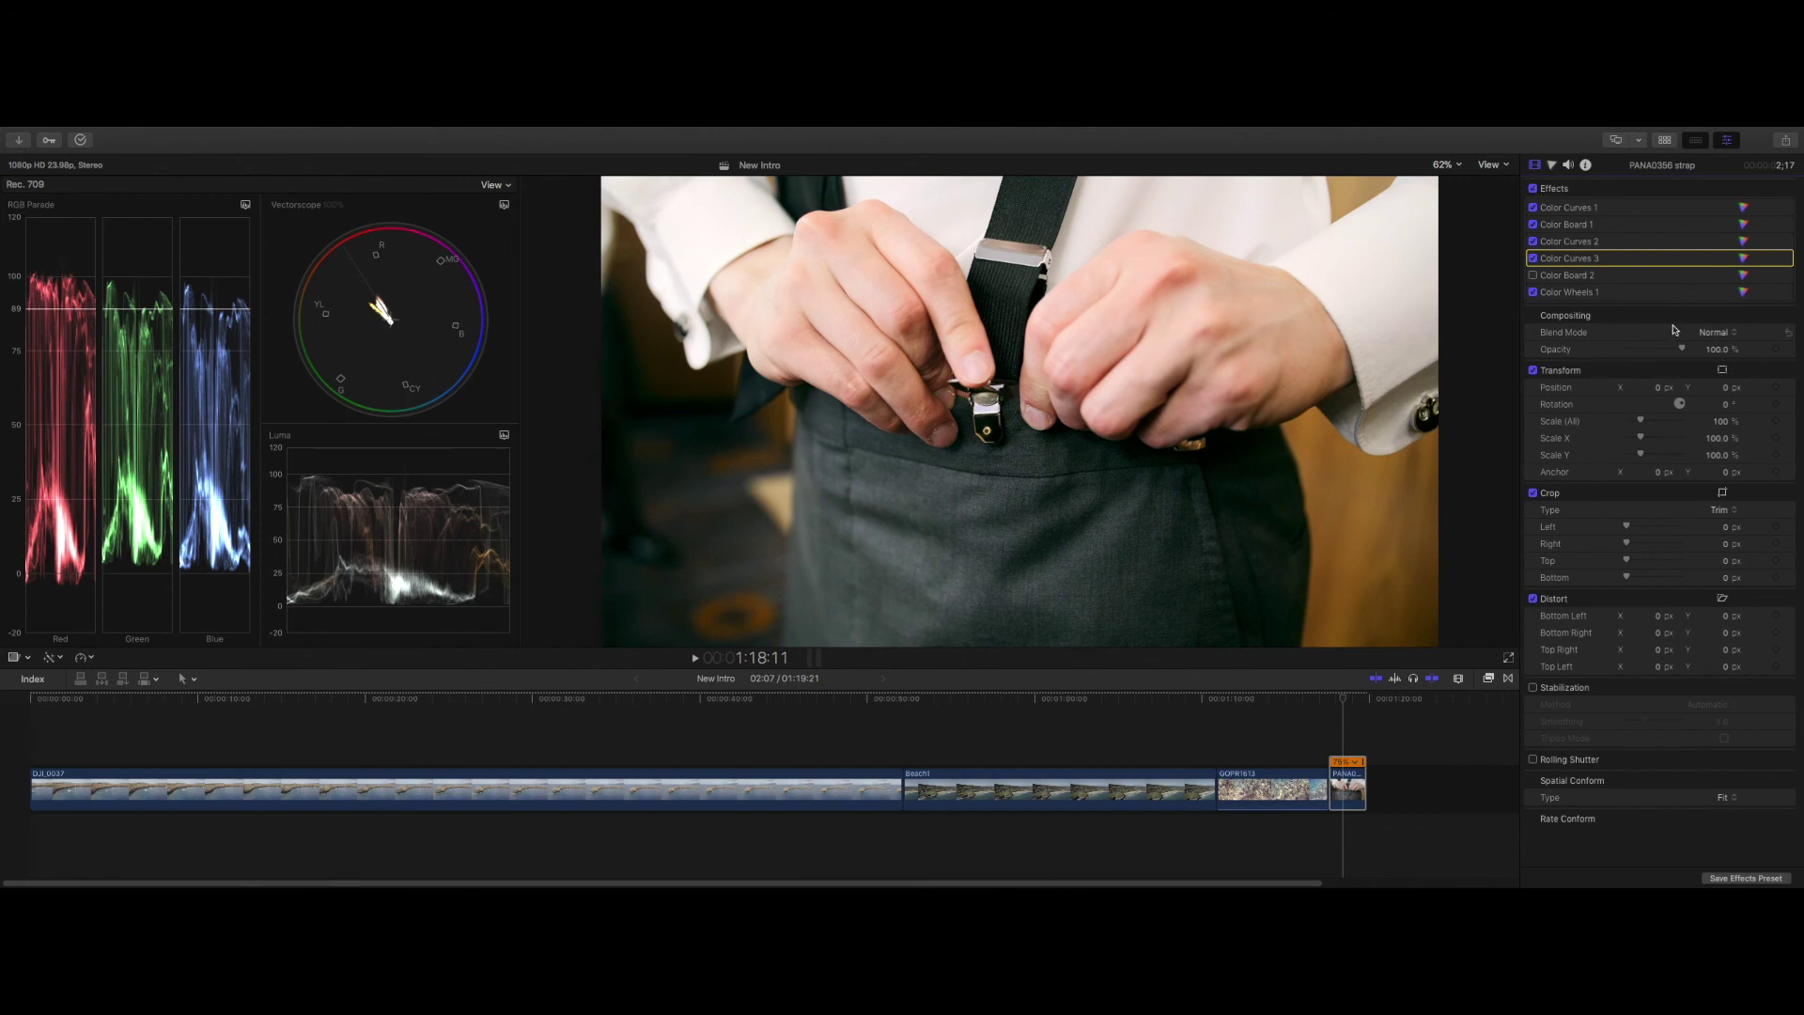
# - Scale the PANA0356 strap clip to 167% at position -212.6, -166.0 px and play it back
pyautogui.moveTo(1723, 425)
pyautogui.mouseDown()
pyautogui.moveTo(1702, 388)
pyautogui.moveTo(1659, 387)
pyautogui.moveTo(1714, 388)
pyautogui.moveTo(1723, 423)
pyautogui.mouseUp()
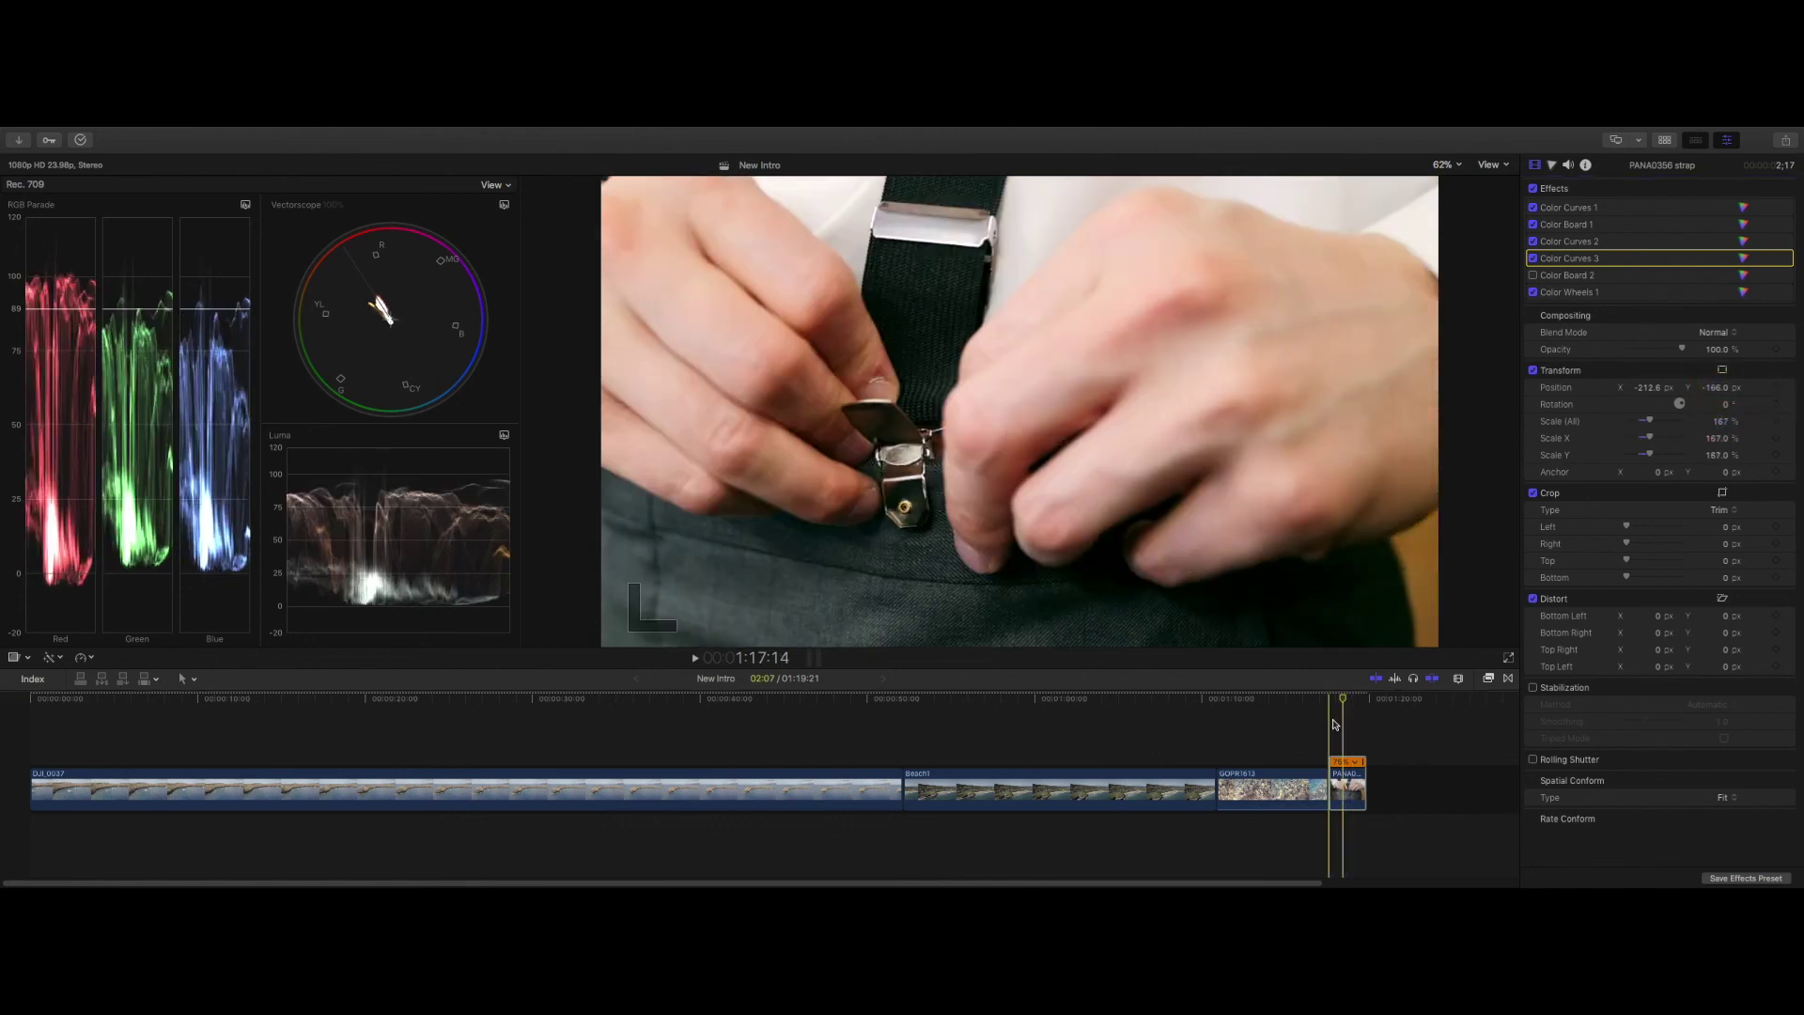
pyautogui.press('space')
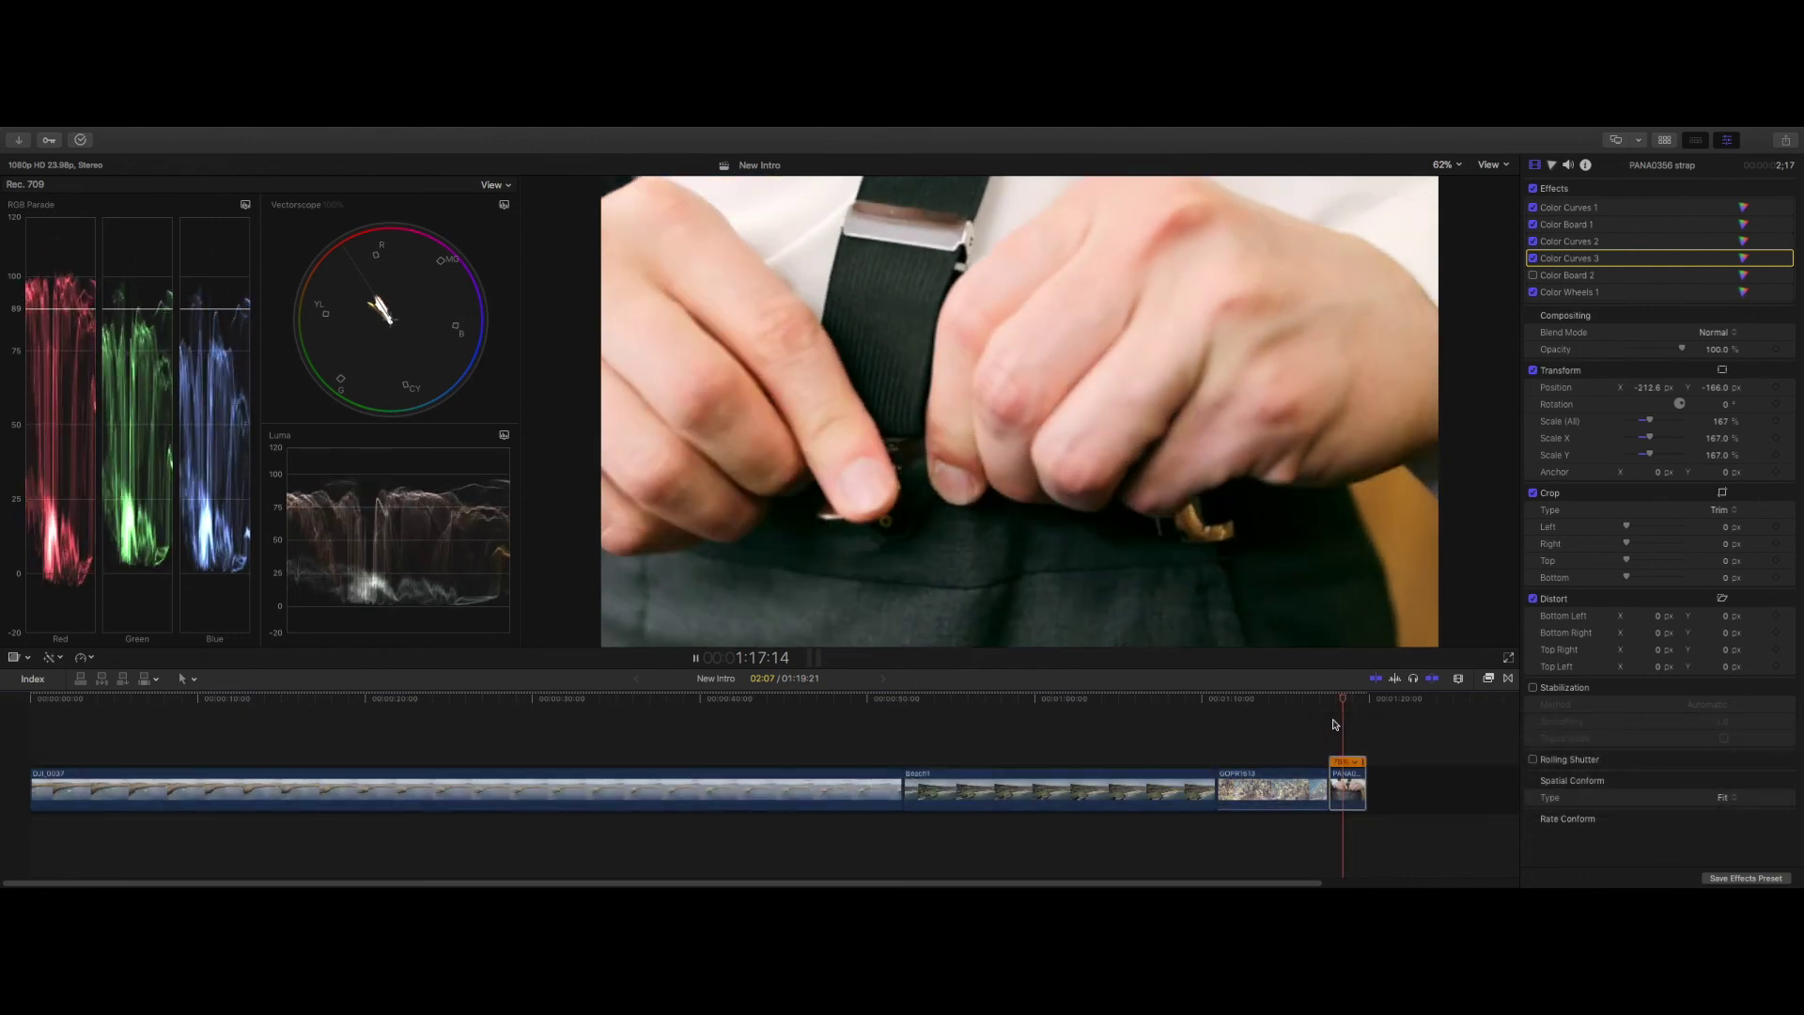